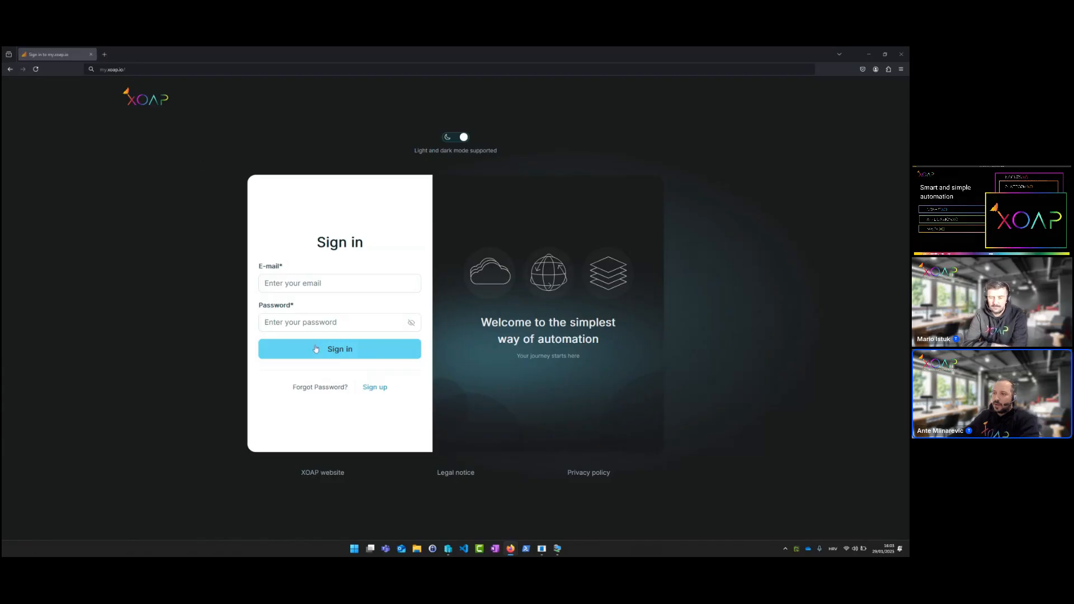
Examine the account sign-up form and its password requirements, and return to the sign-in form
click(384, 391)
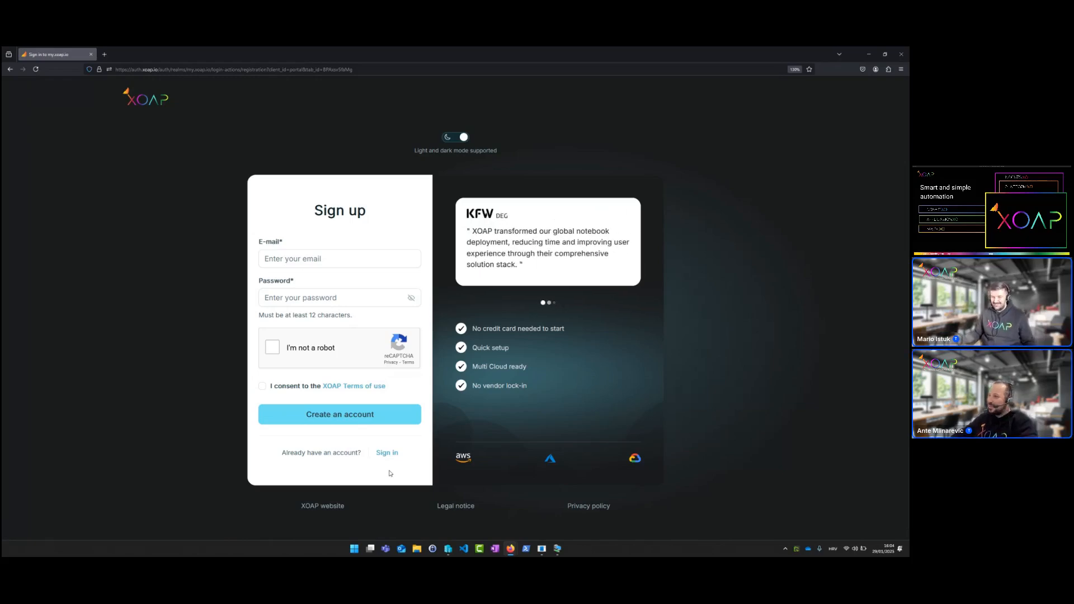
click(385, 302)
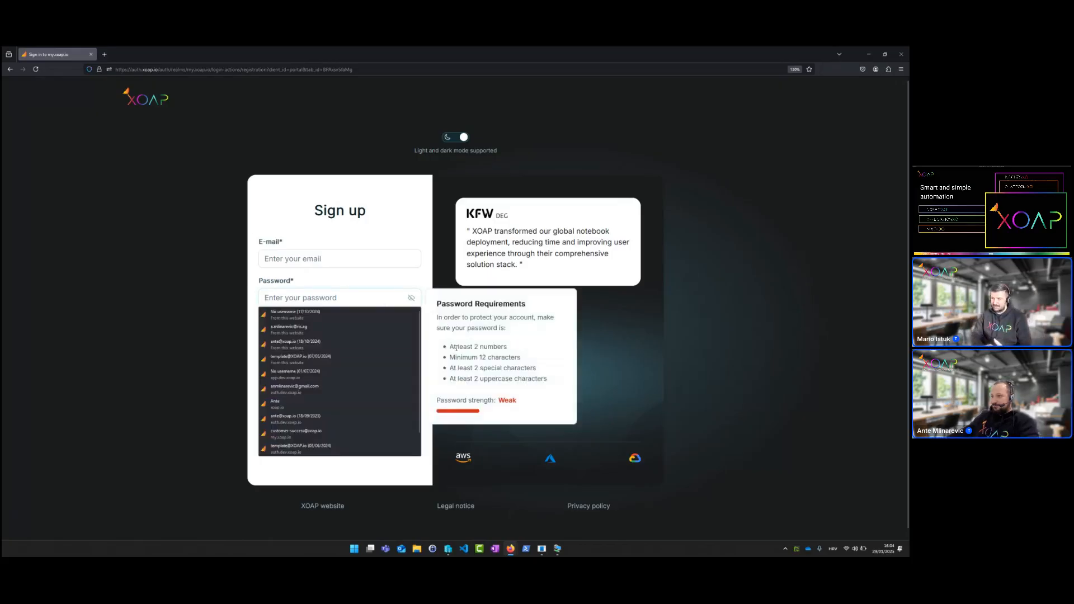
click(456, 348)
click(392, 296)
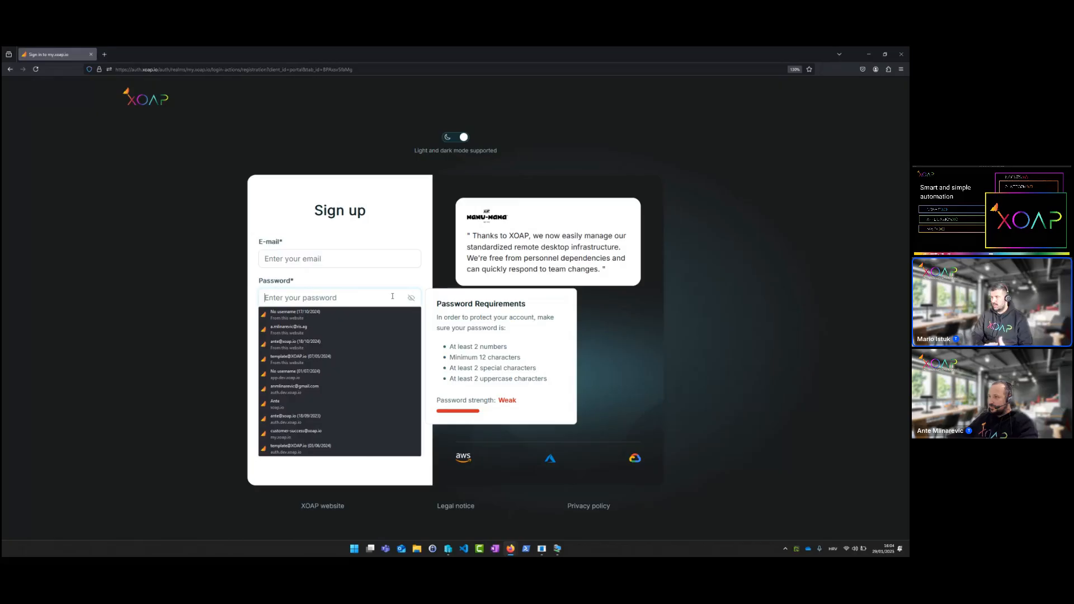
key(Escape)
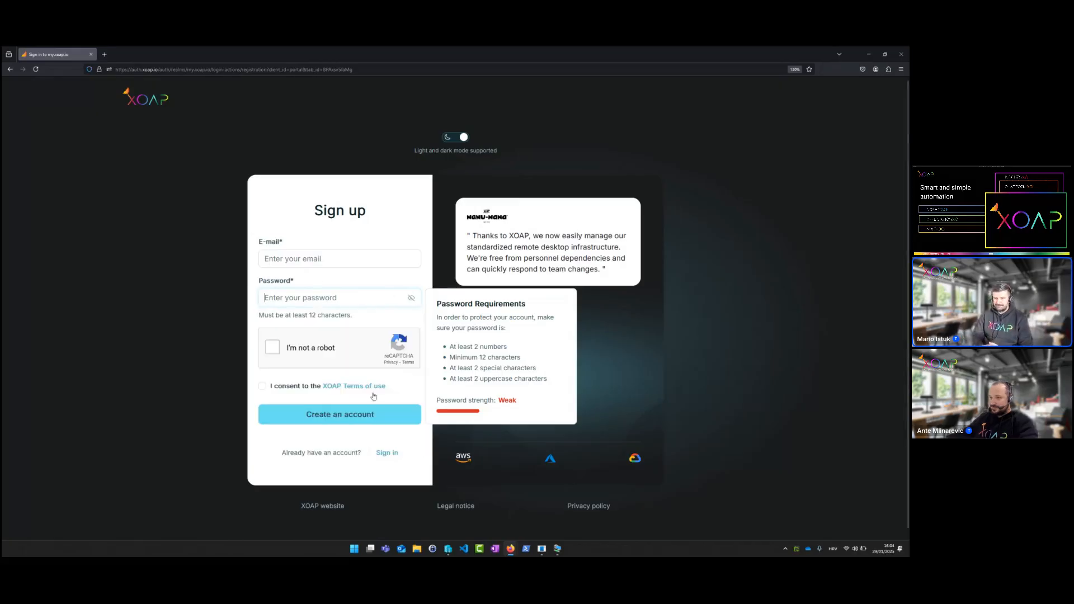
click(388, 455)
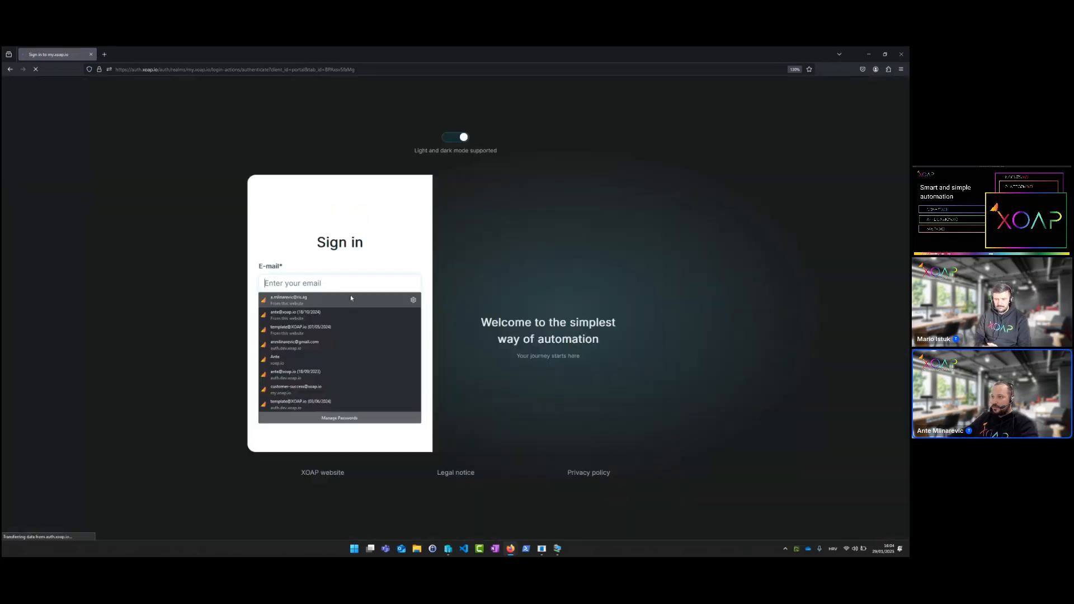
Sign in to my.xoap.io with the saved e-mail and password of the customer success account
click(311, 284)
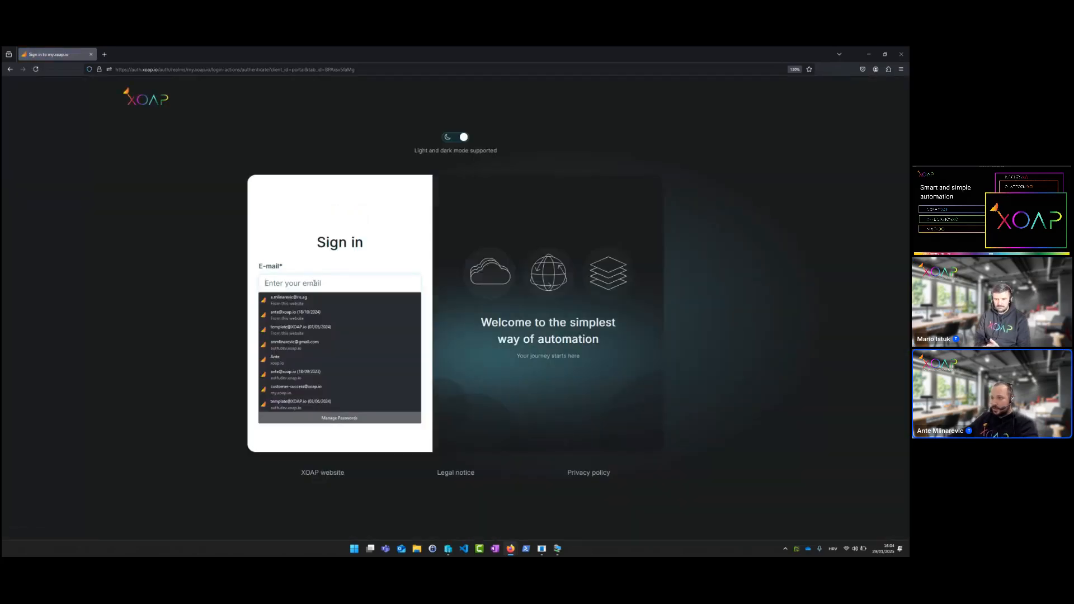
click(323, 390)
click(343, 347)
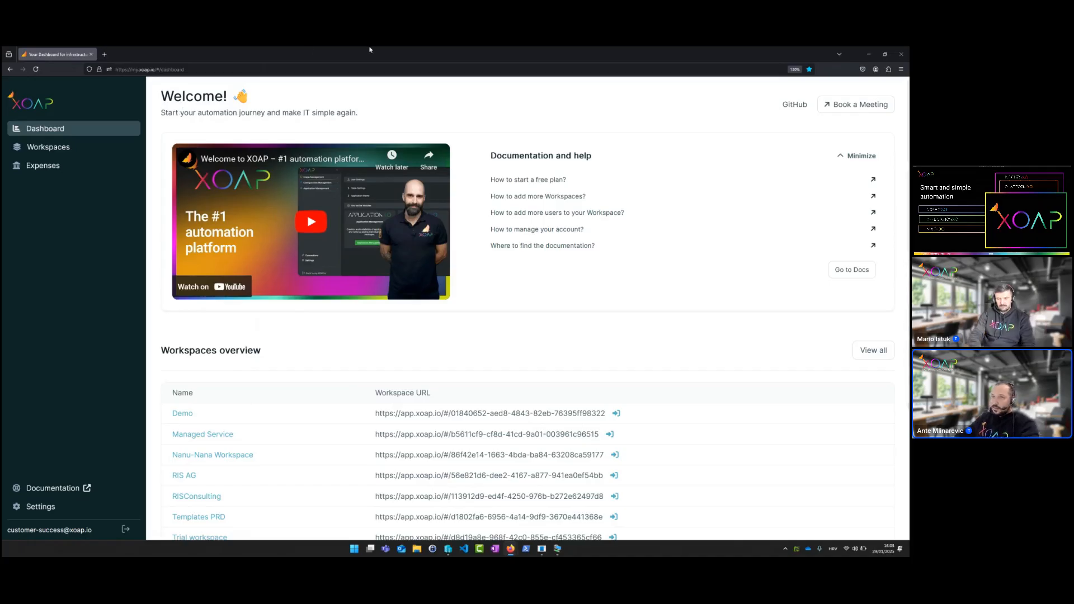
View the account settings, and inspect the Demo workspace's details and assigned users
click(101, 507)
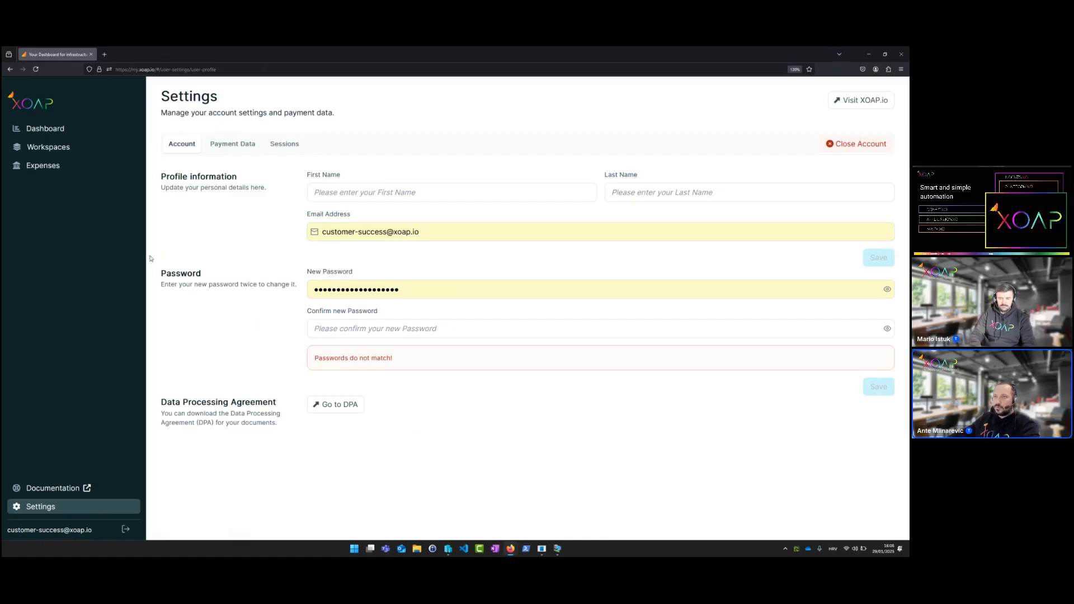
click(79, 134)
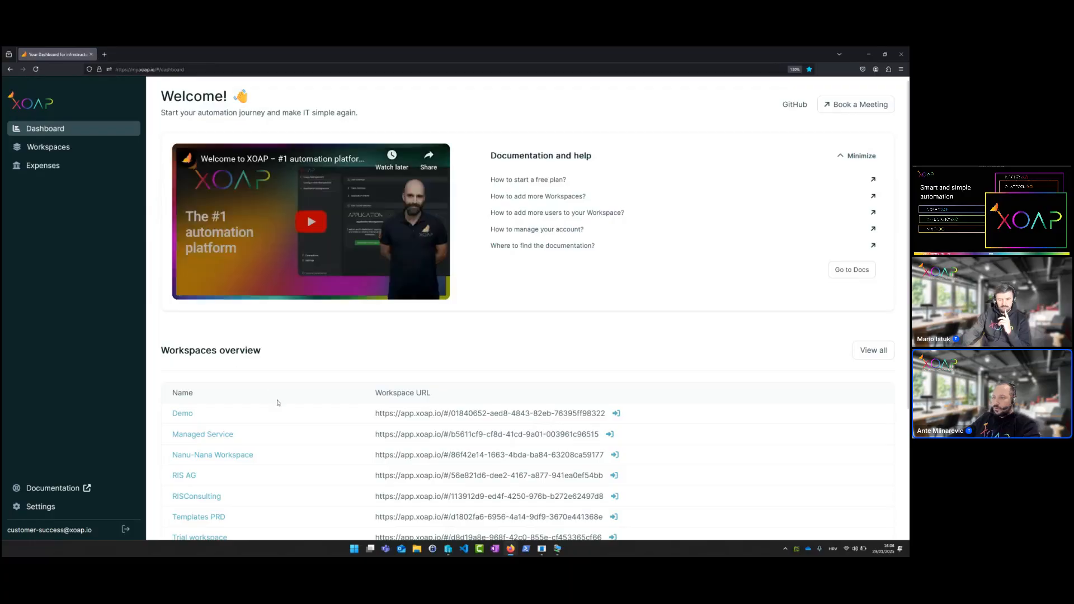
click(178, 414)
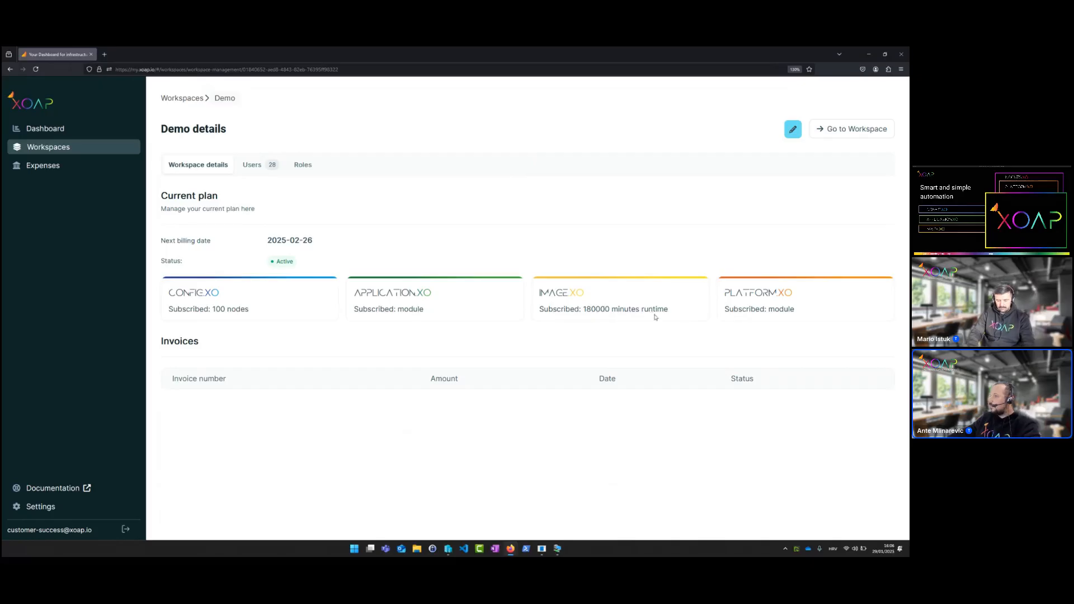
click(252, 169)
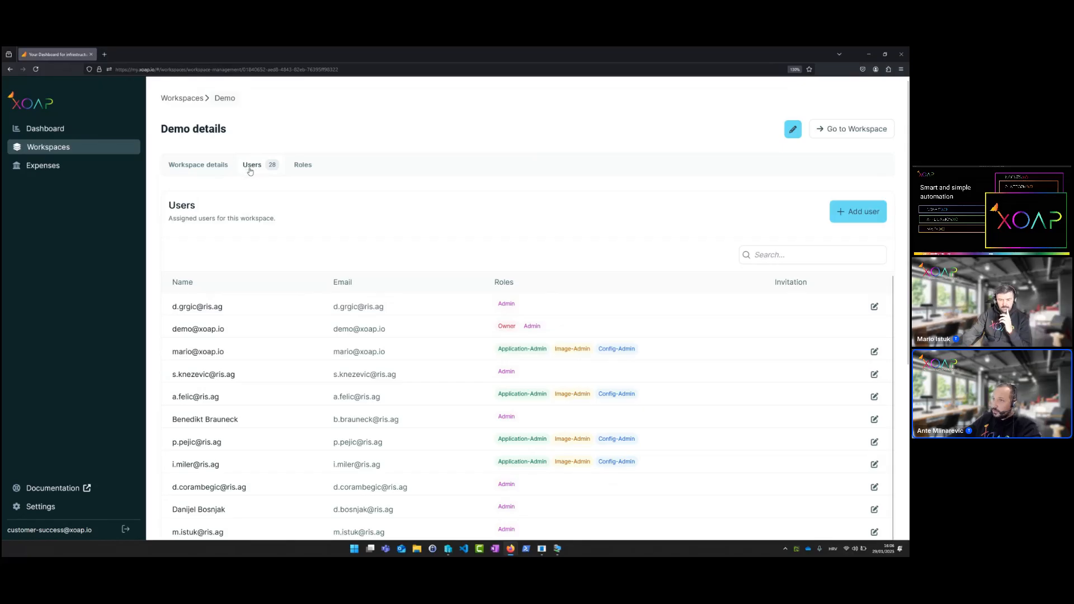
Review the permission options for inviting a new user to the Demo workspace, and return to the dashboard without sending an invitation
click(843, 217)
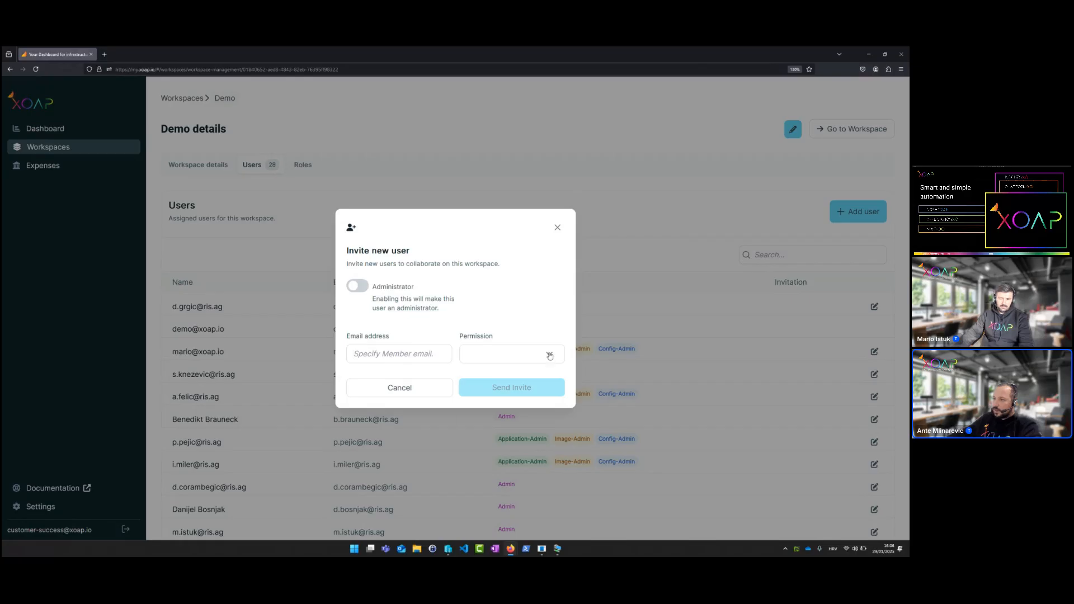
click(549, 355)
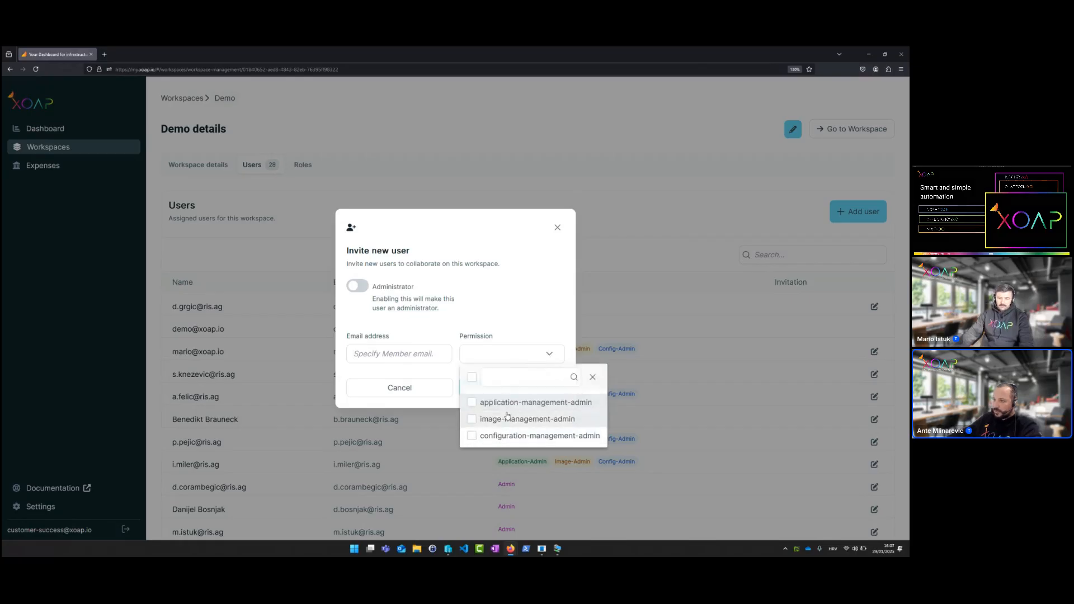
click(524, 322)
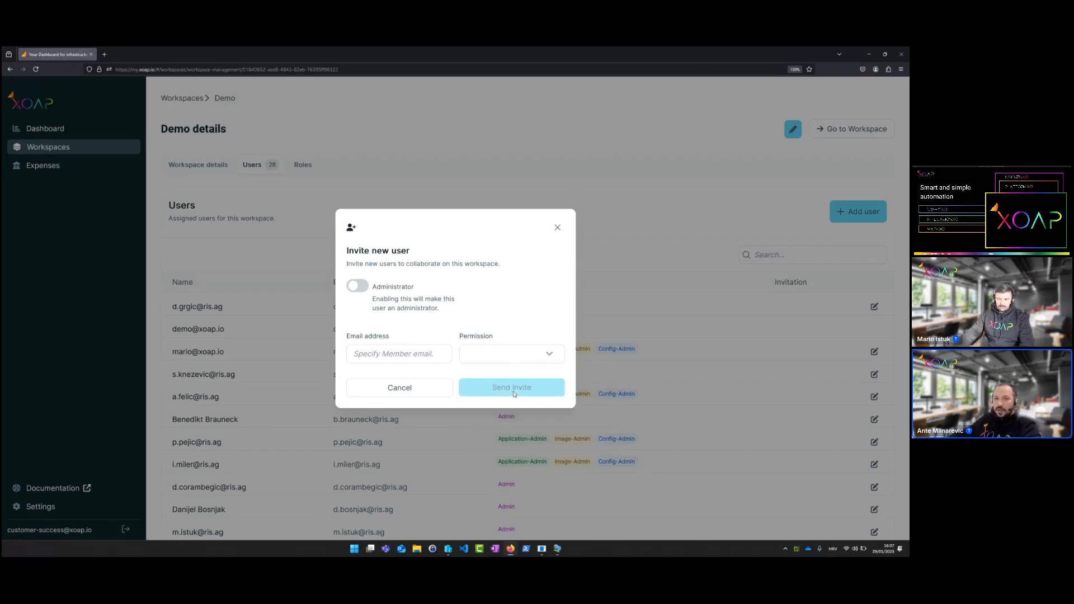
click(558, 230)
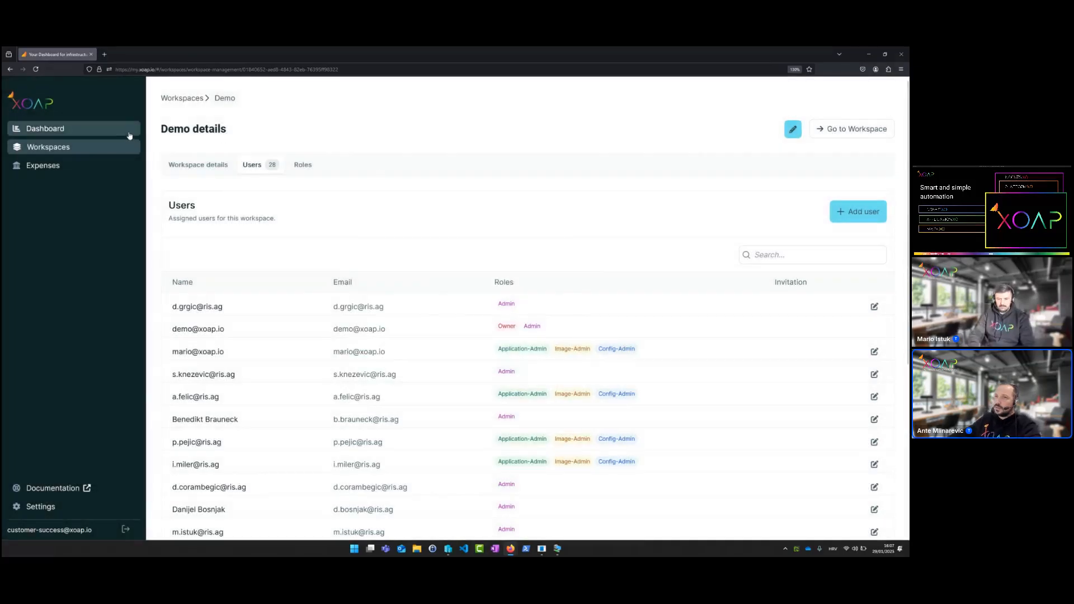
click(125, 134)
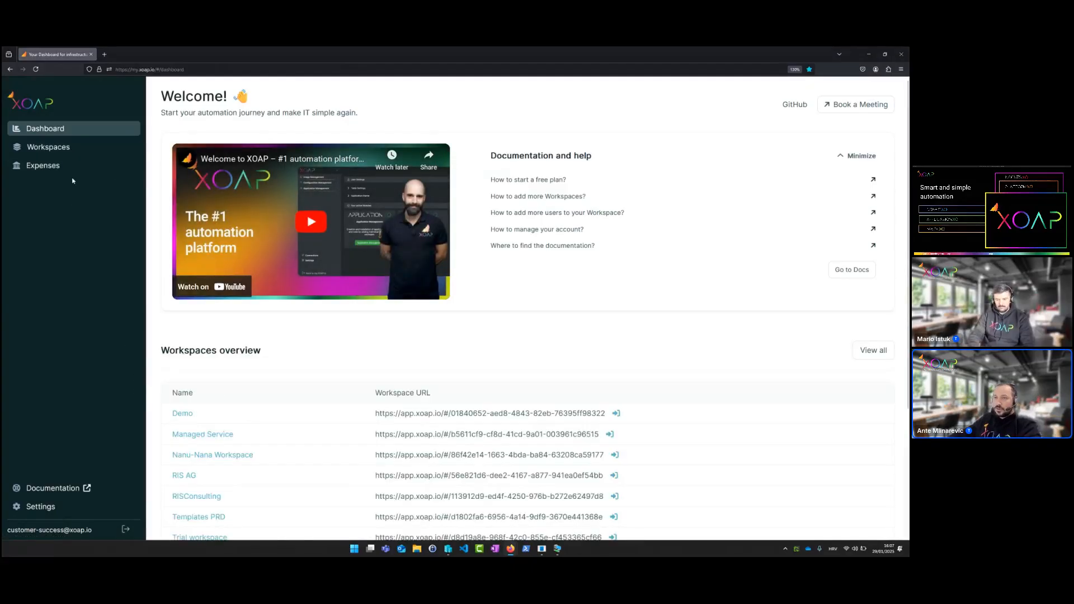
Review the Payment Data, Sessions and Account sections of the account settings, and return to the dashboard
click(50, 508)
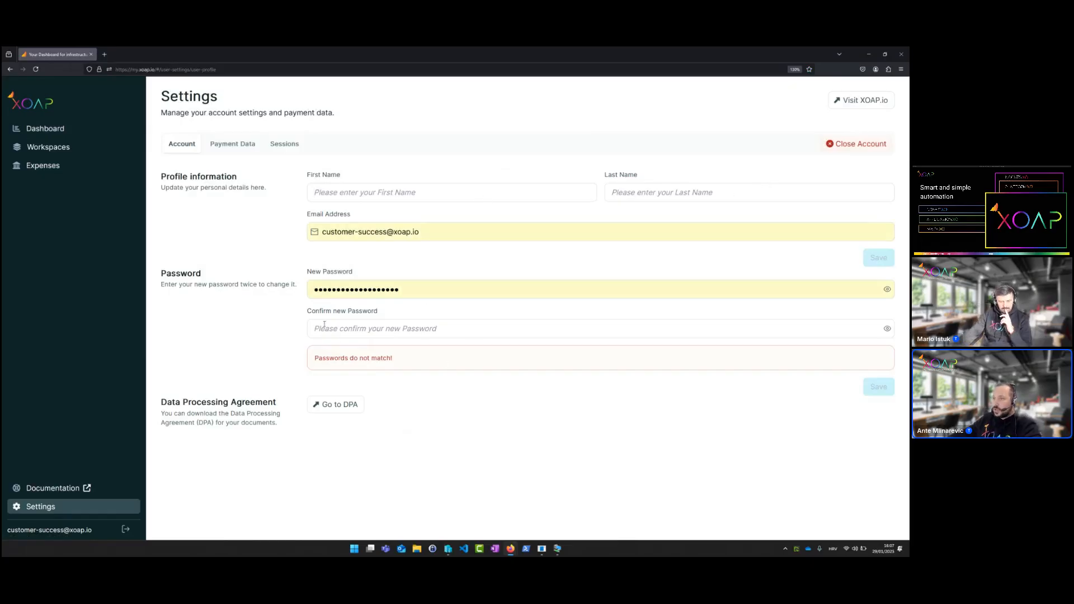
click(236, 147)
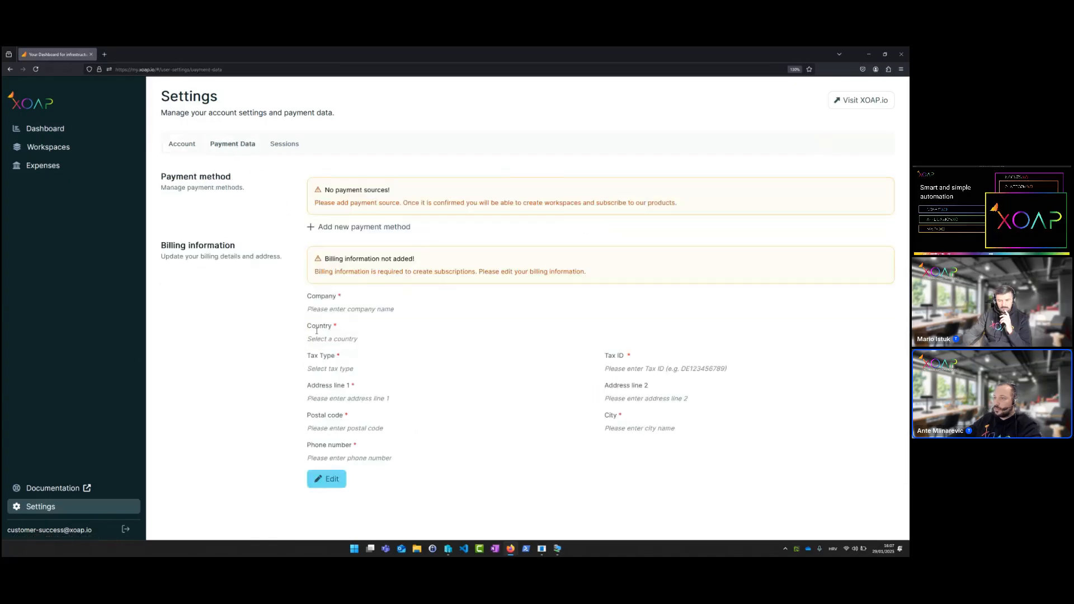
click(295, 146)
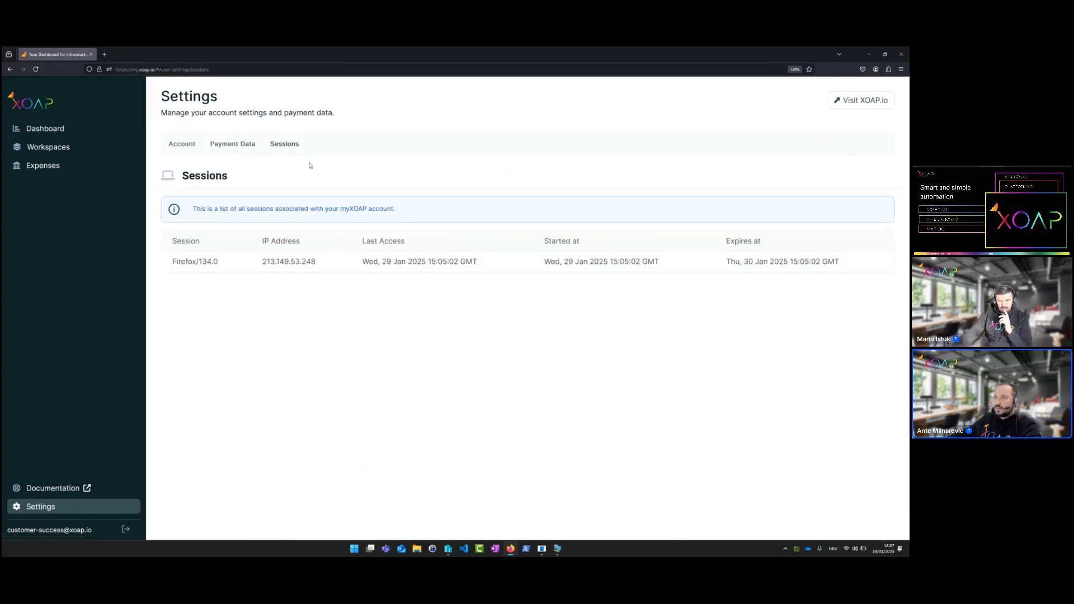
click(181, 143)
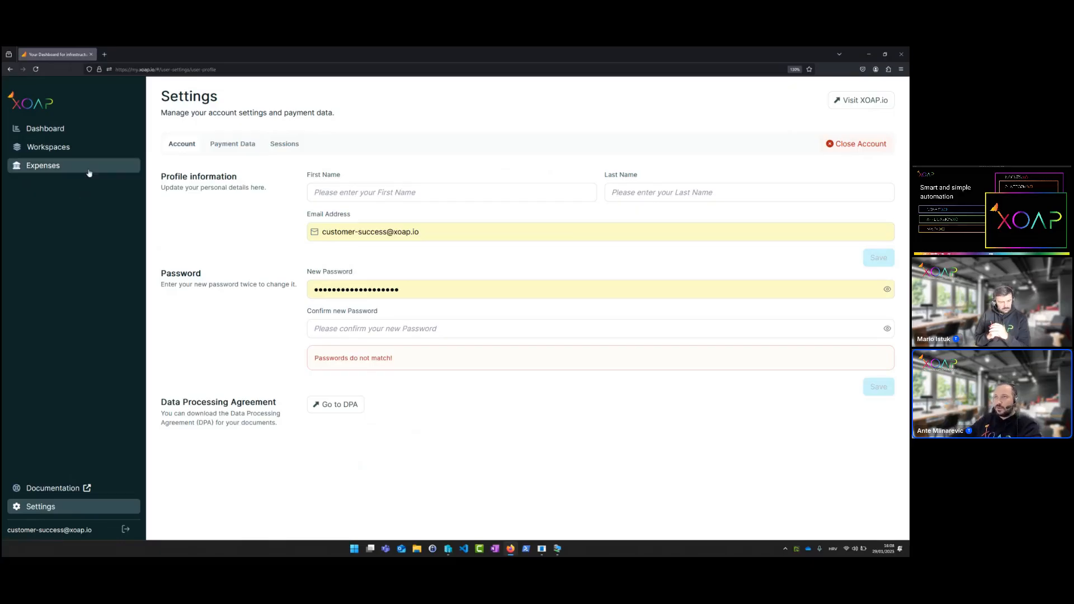
click(80, 138)
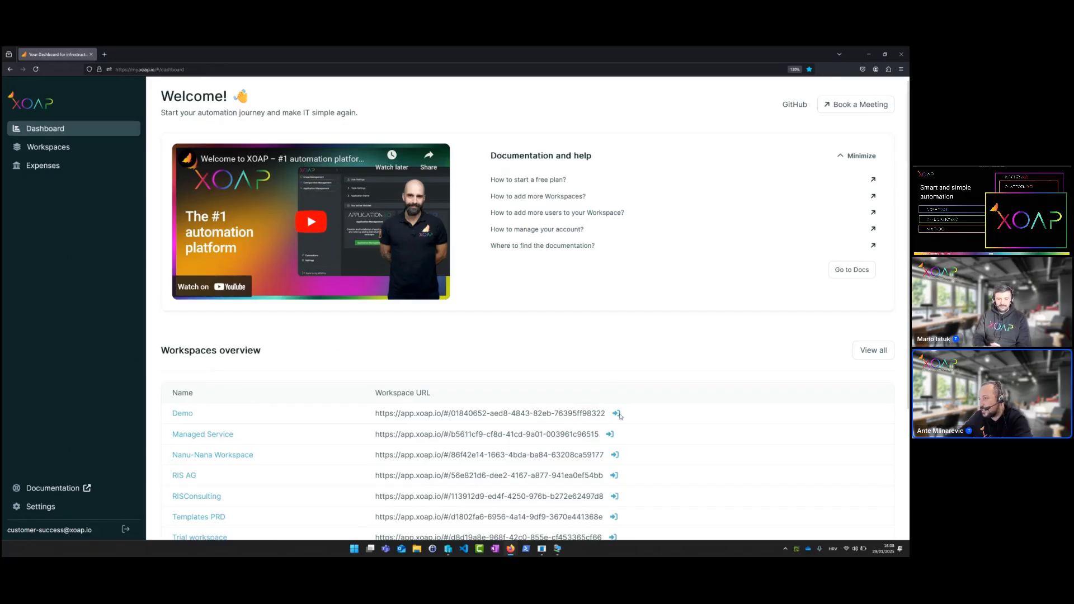
Enter the Demo workspace and look through its dashboard's account, image management and configuration management overviews
click(563, 418)
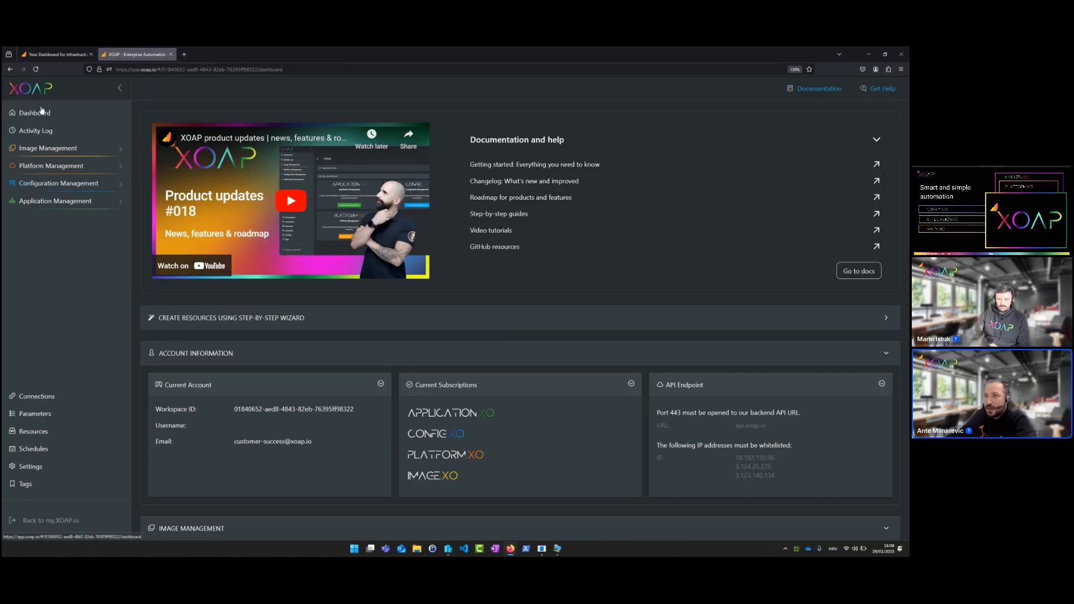
scroll(368, 307, down, 7)
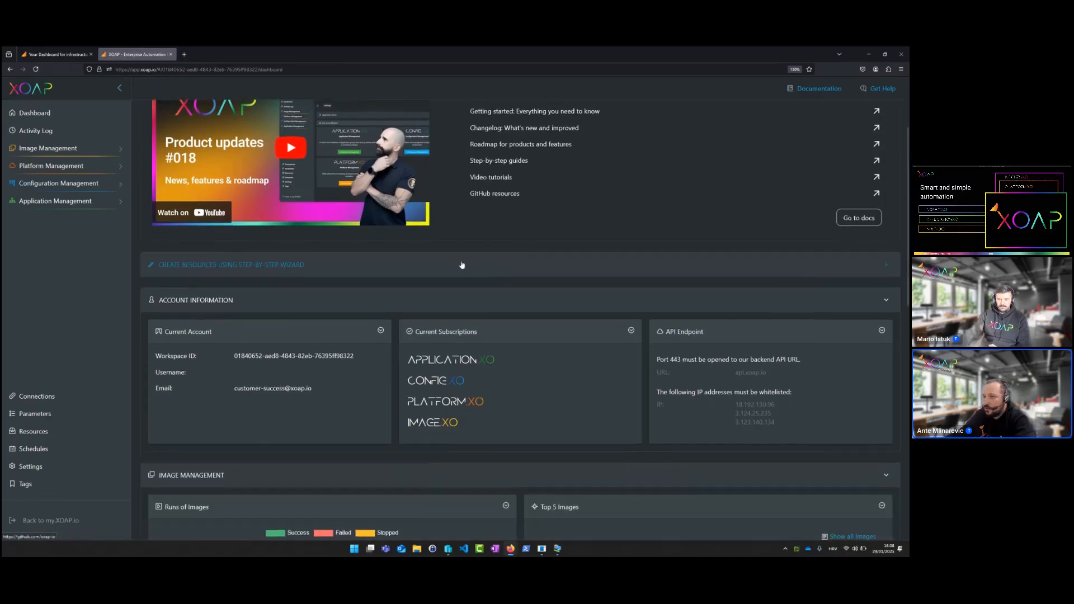
scroll(368, 304, down, 4)
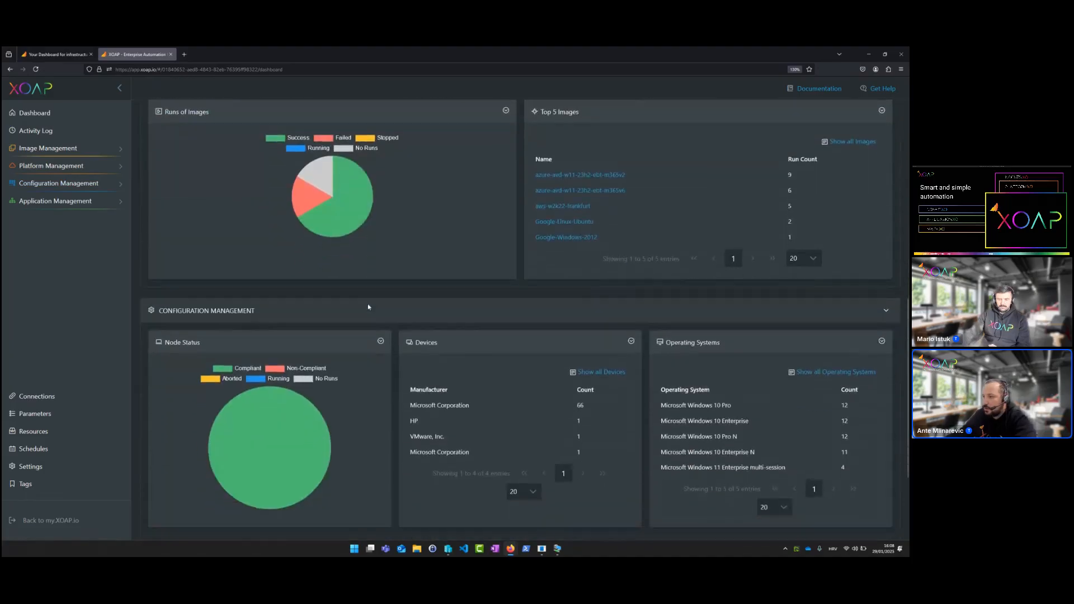
scroll(367, 303, up, 2)
scroll(368, 303, up, 10)
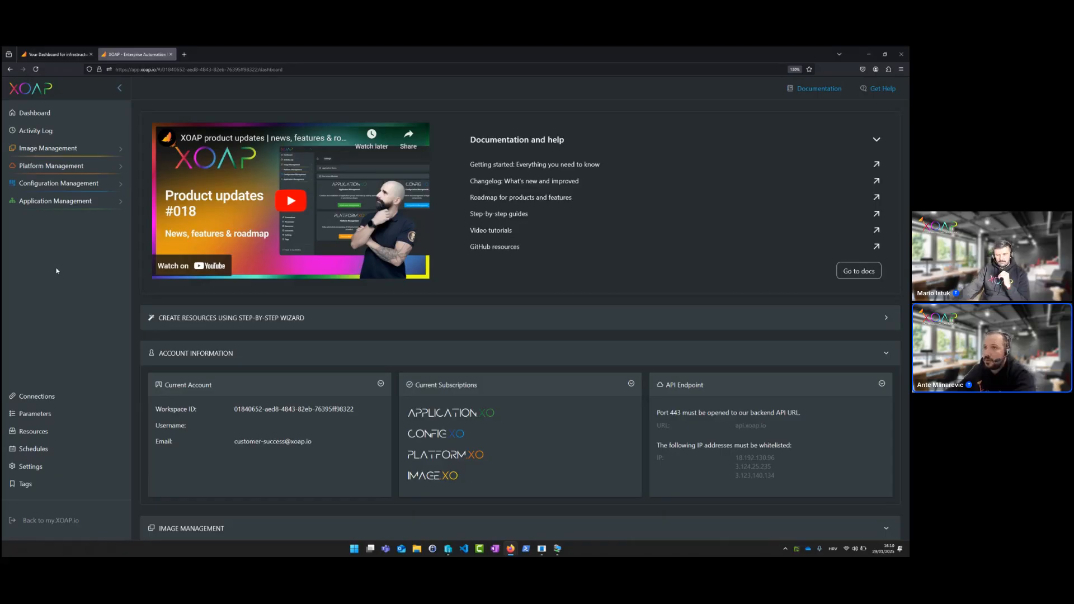
Copy the registration command of the XOAP_Demo group from the Configuration Management groups
click(116, 185)
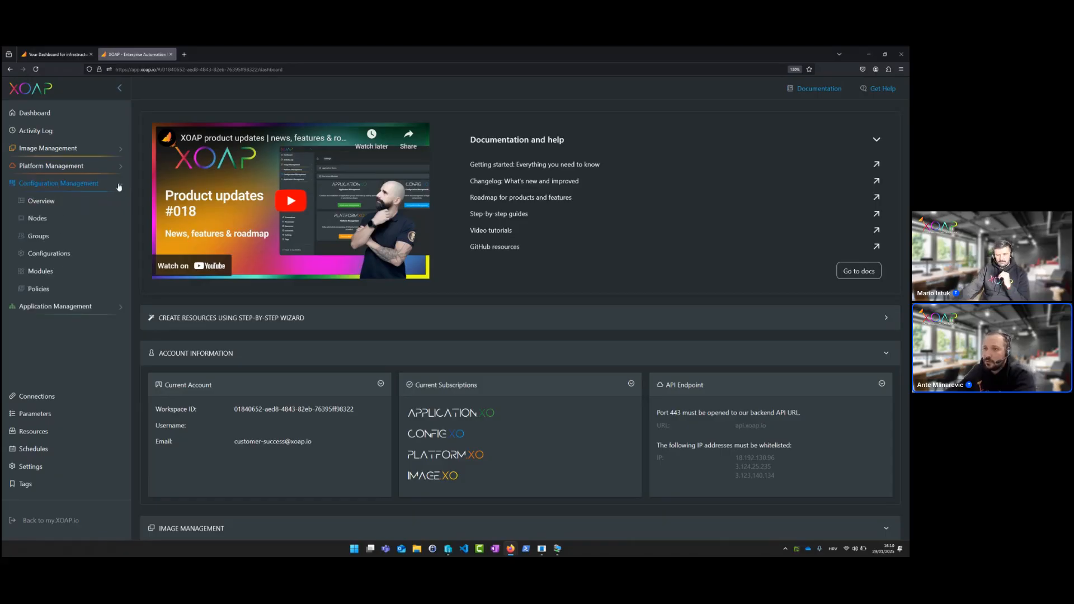
click(67, 237)
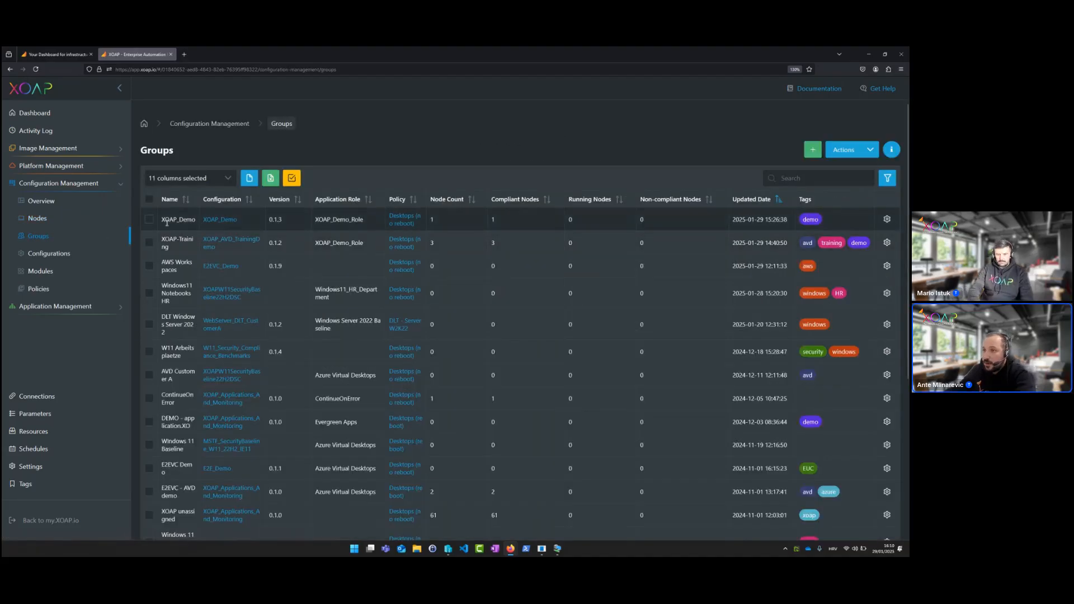
drag(162, 220, 196, 221)
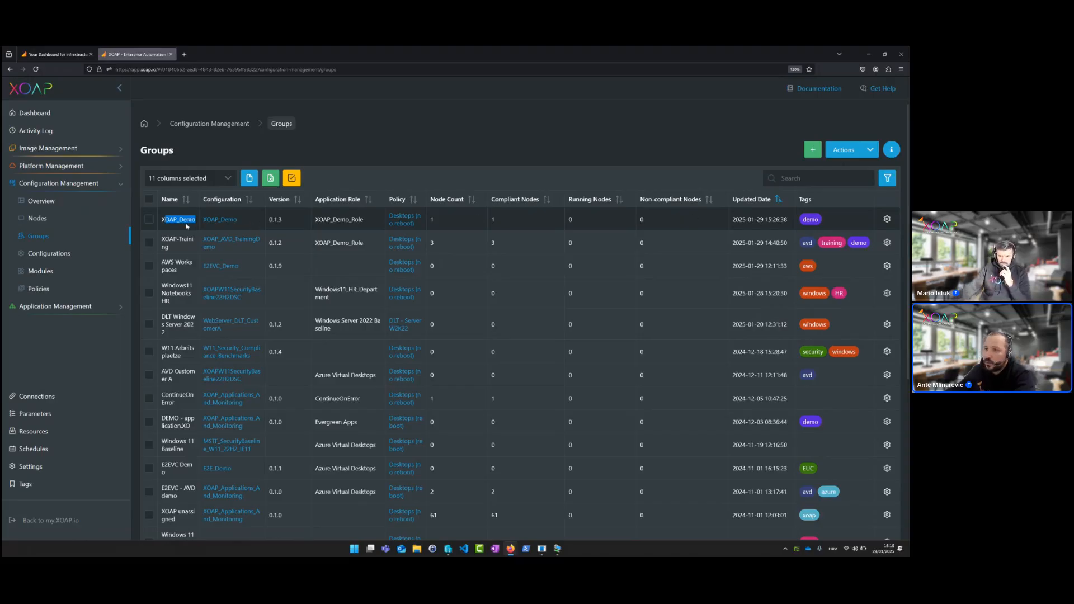
click(188, 226)
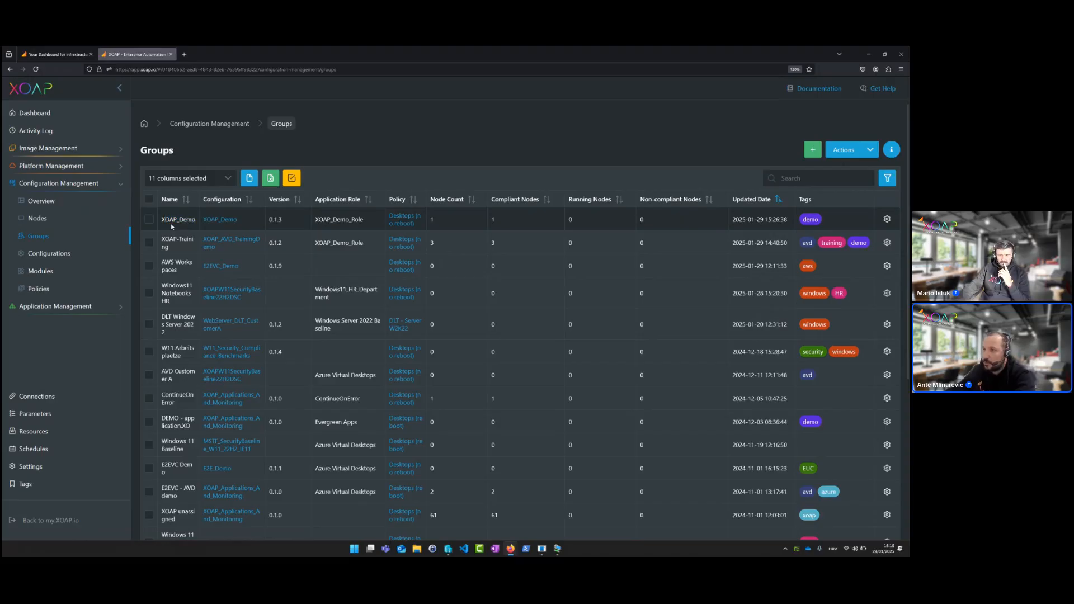
click(887, 220)
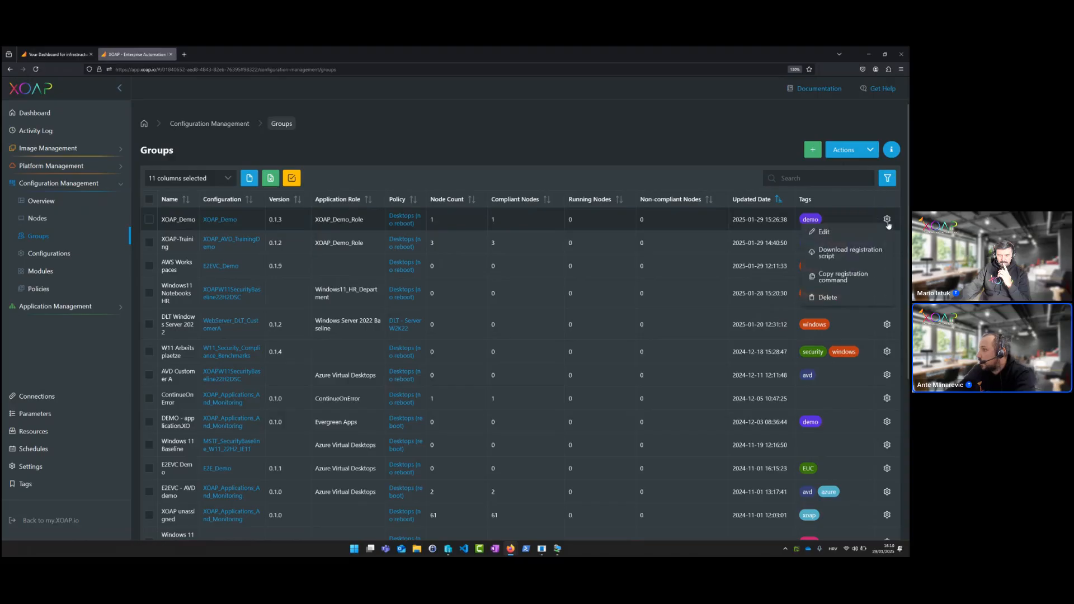
click(854, 278)
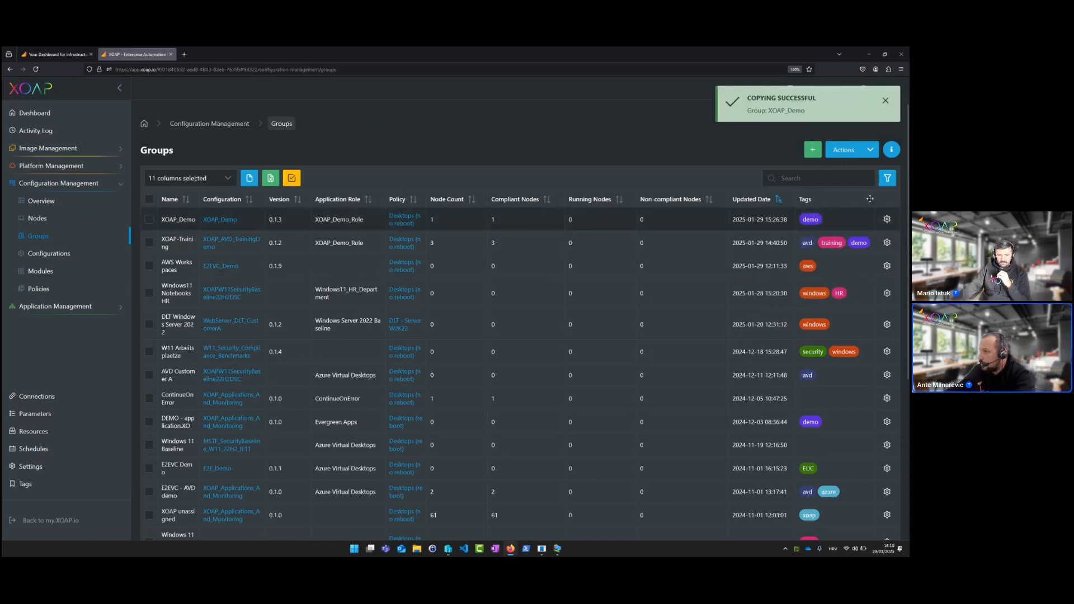
Switch to the Windows11 virtual machine and sign in to the XOAP account with its password
mouse_move(557, 548)
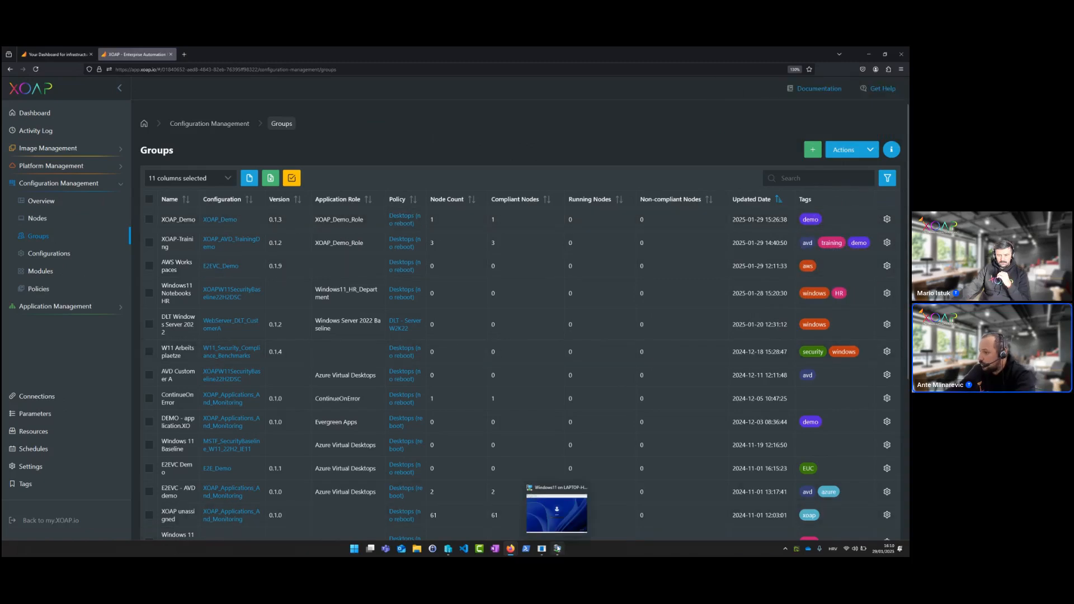
click(555, 506)
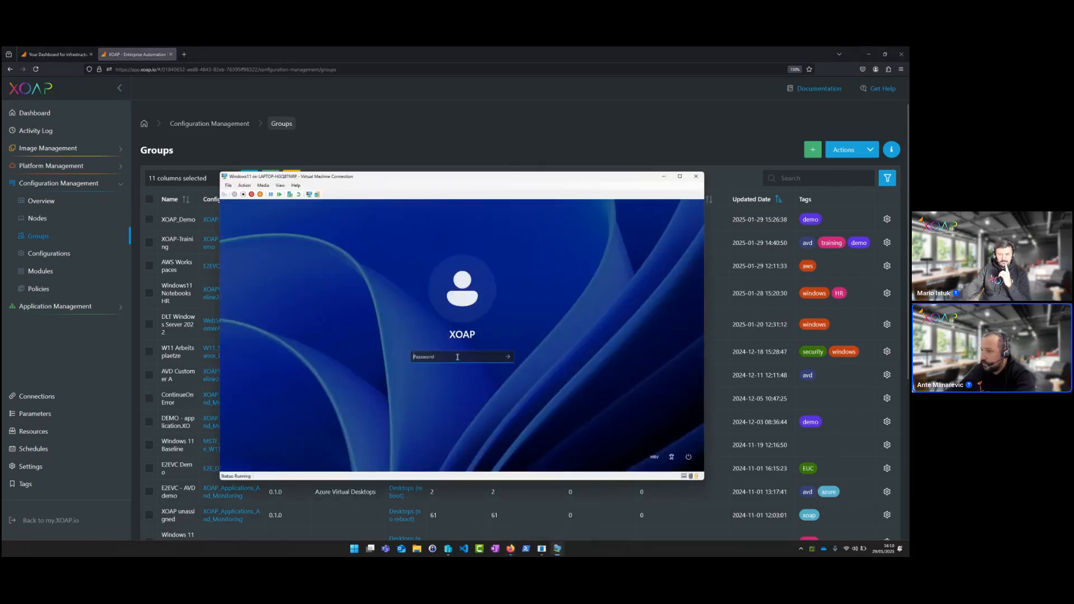
text(•••••)
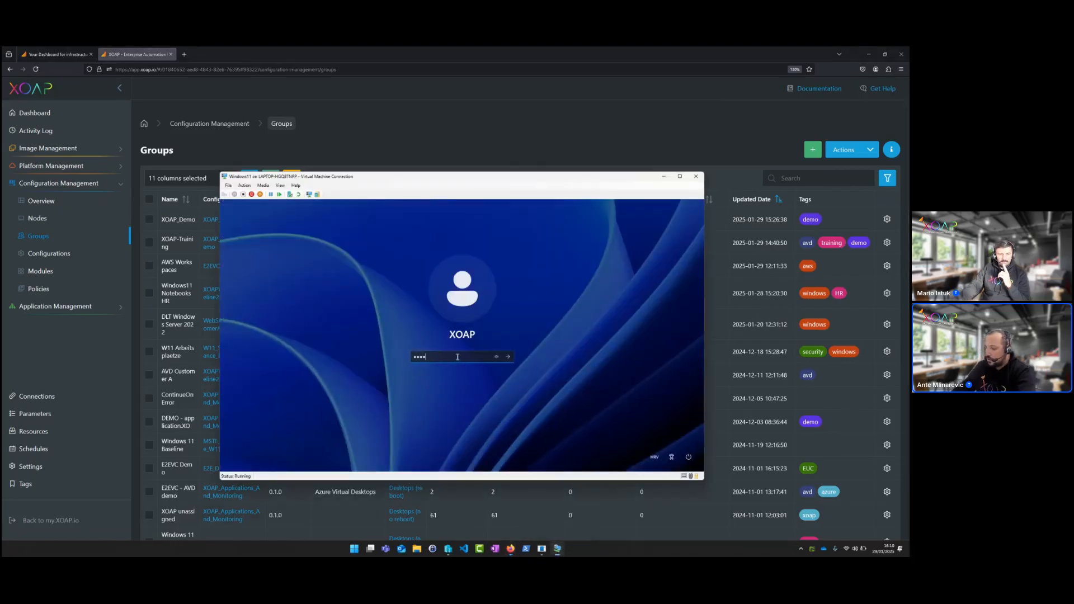
text(•••)
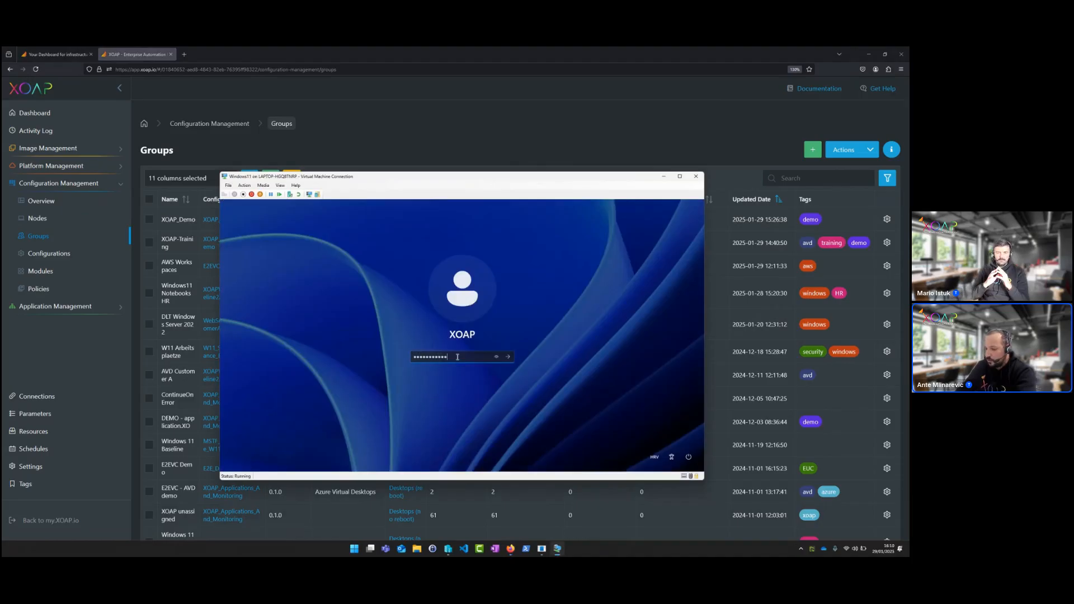
key(Return)
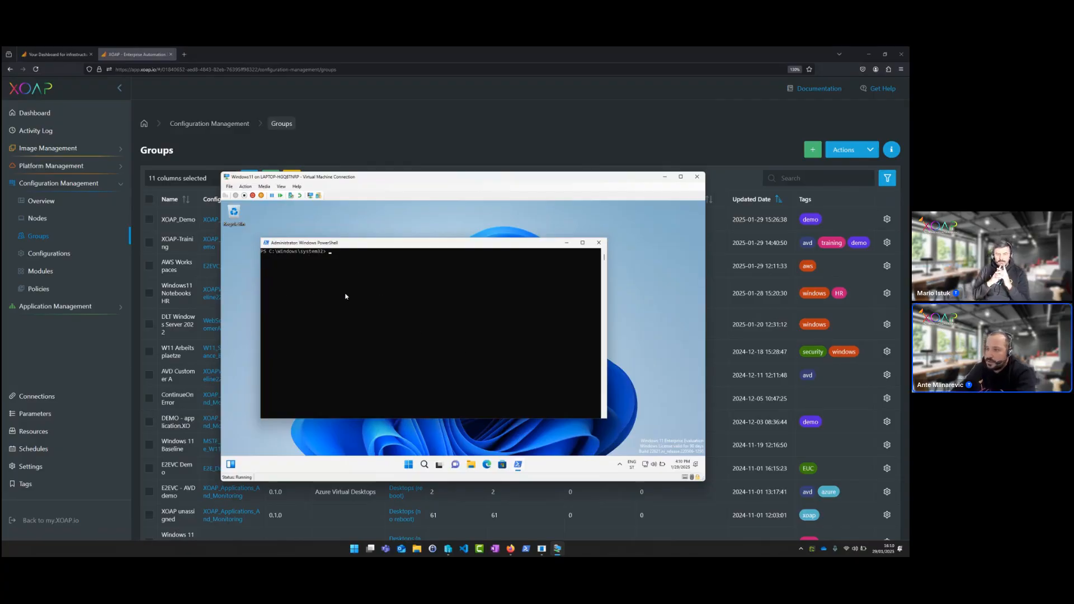
Run the copied registration command in the virtual machine's PowerShell, and show the available actions of the XOAP_Demo group in the portal
key(ctrl+v)
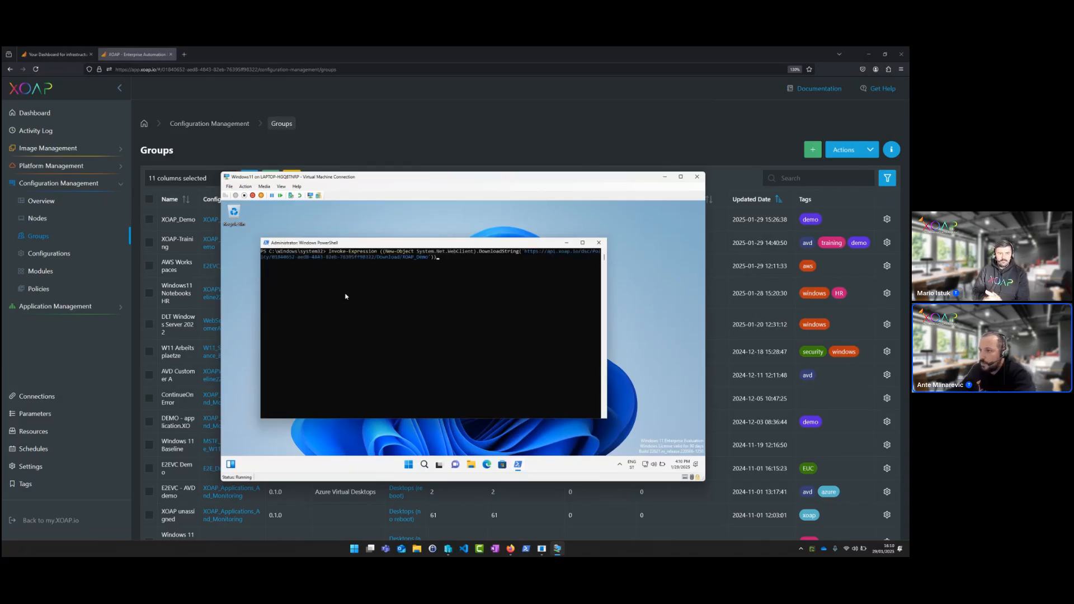
key(Return)
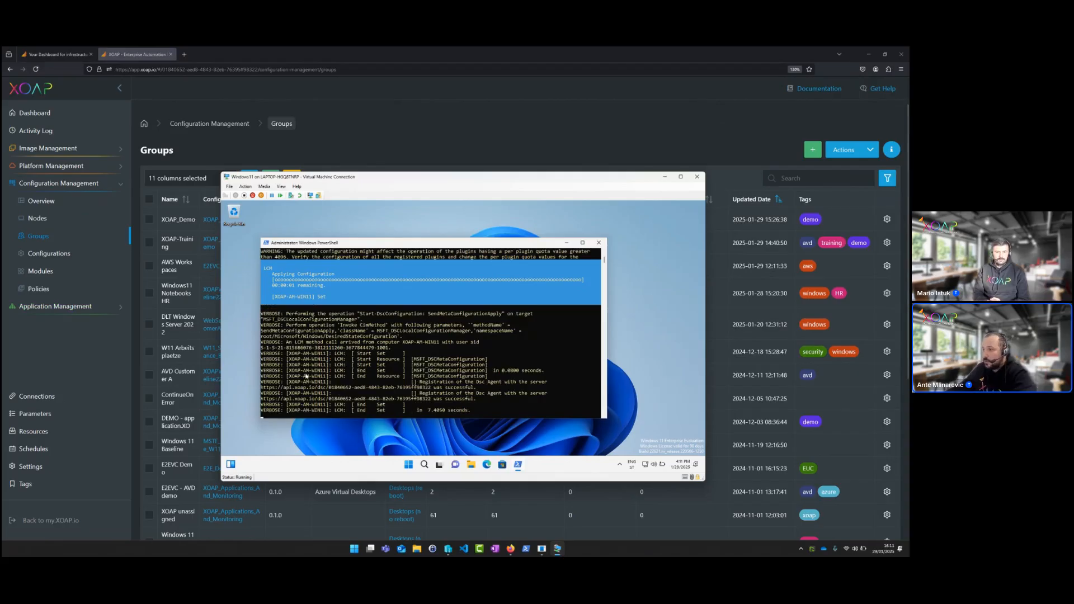
click(551, 59)
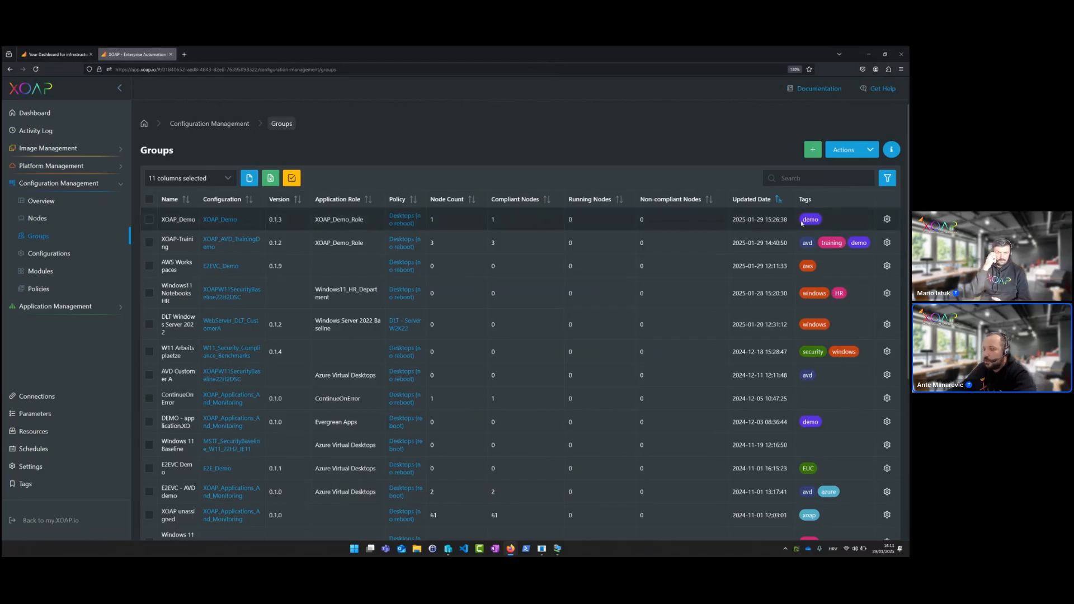
click(886, 219)
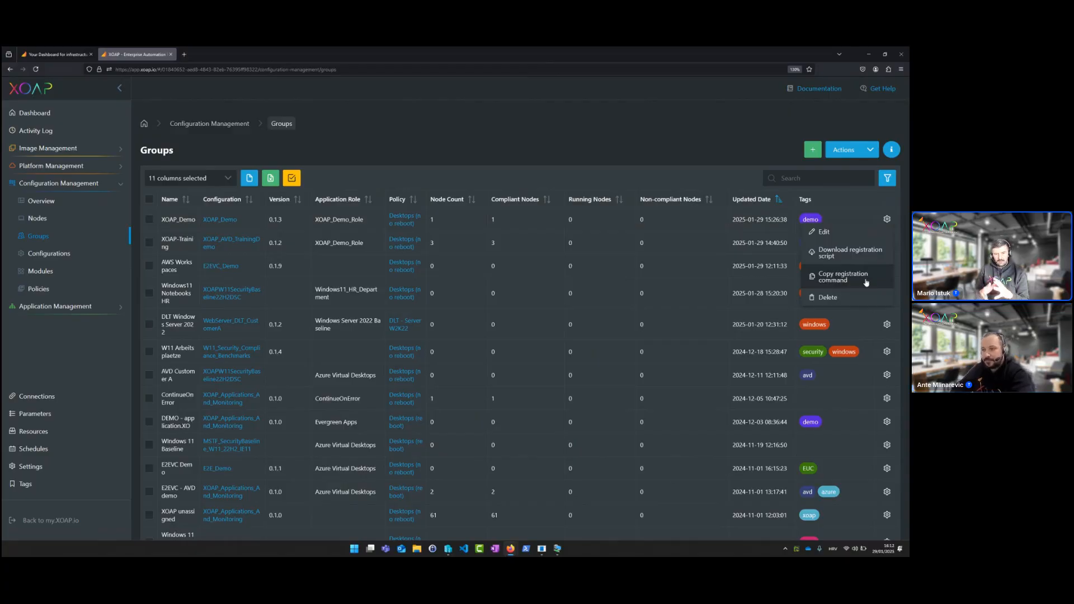
Return to the virtual machine and end its Windows session from PowerShell with the logoff command
click(559, 549)
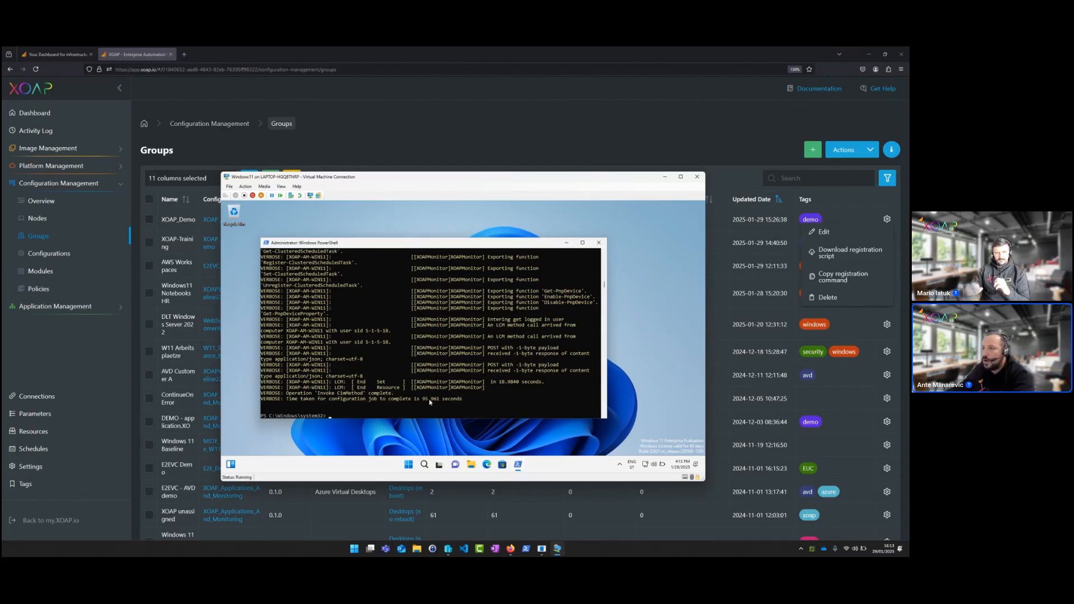
click(379, 412)
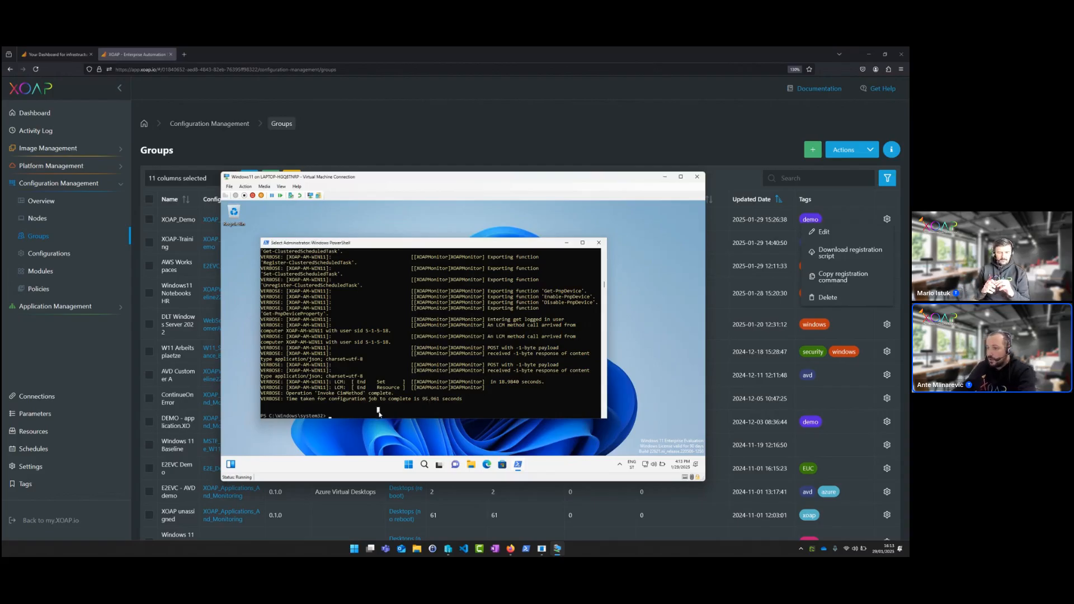
text(logoff)
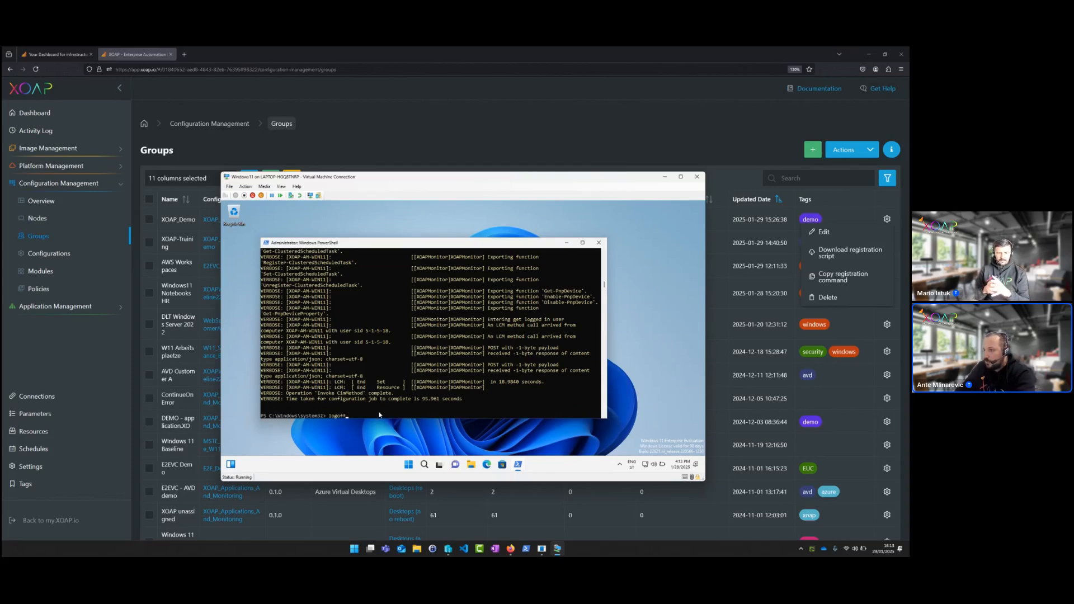
key(Return)
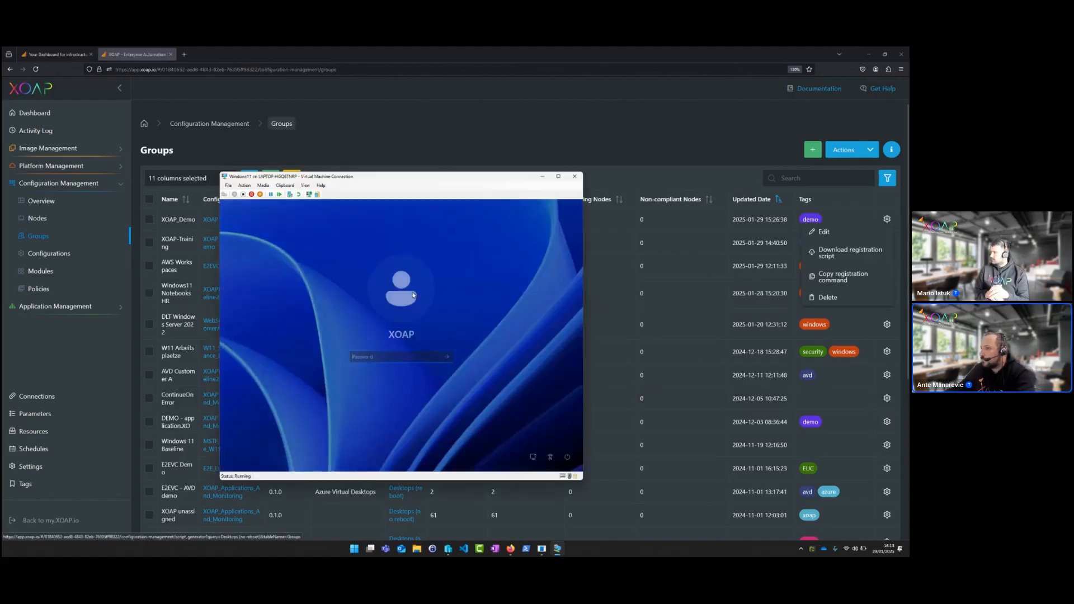
Sign back in to the virtual machine's XOAP account with the account password
text(••••)
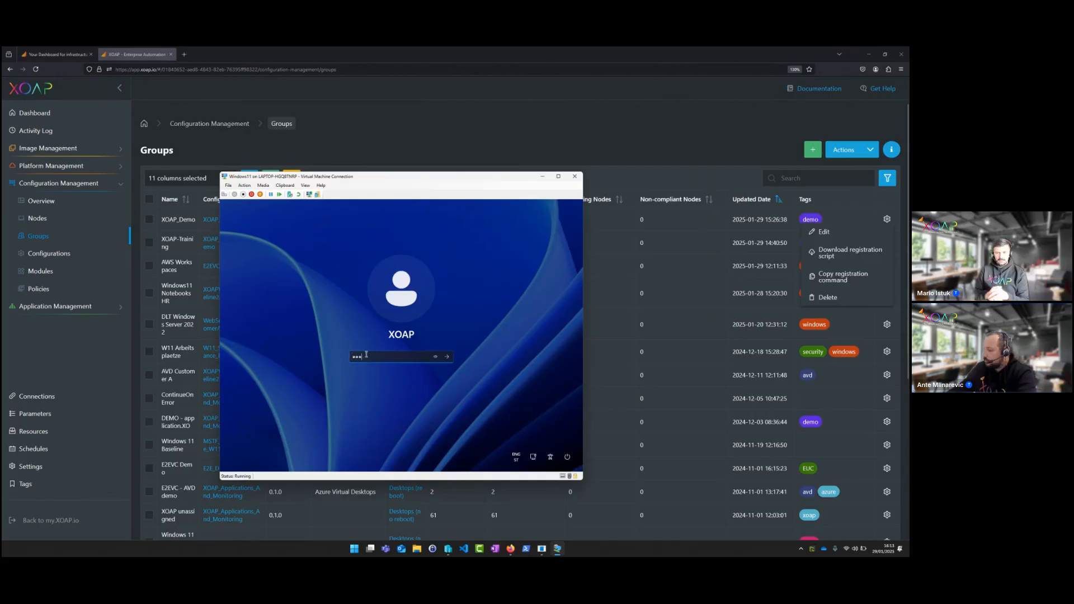
text(•••••)
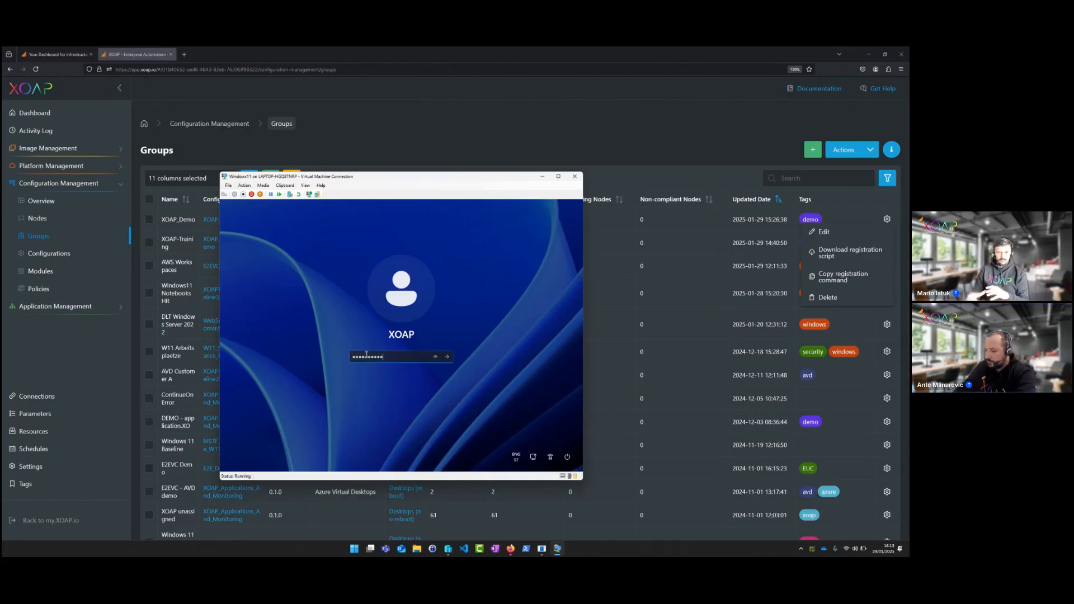
key(Return)
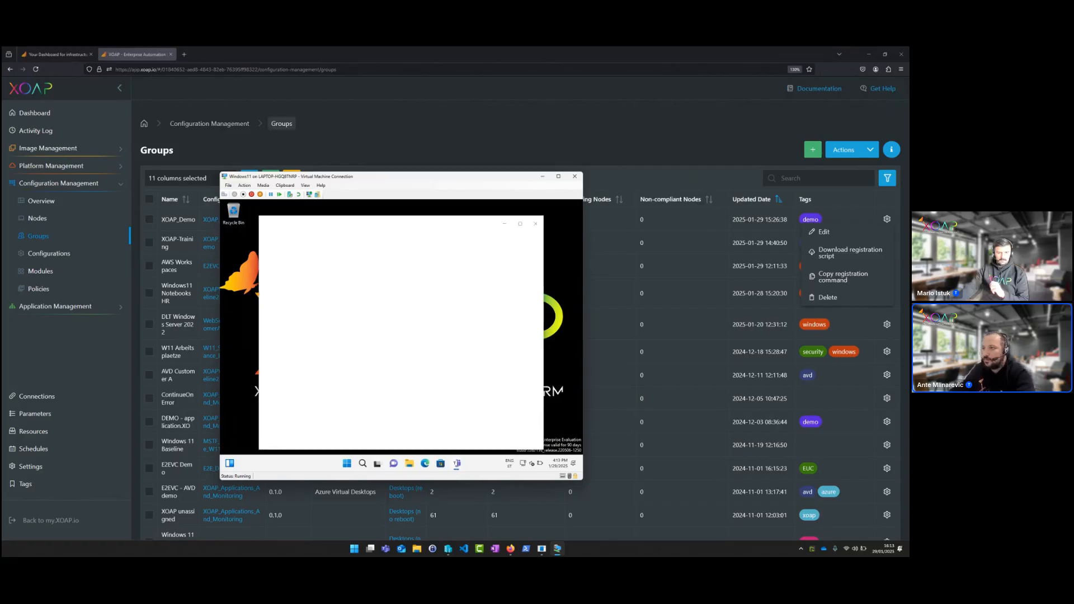
Close the blank application windows on the virtual machine's desktop, and minimize the virtual machine to return to the portal
click(537, 225)
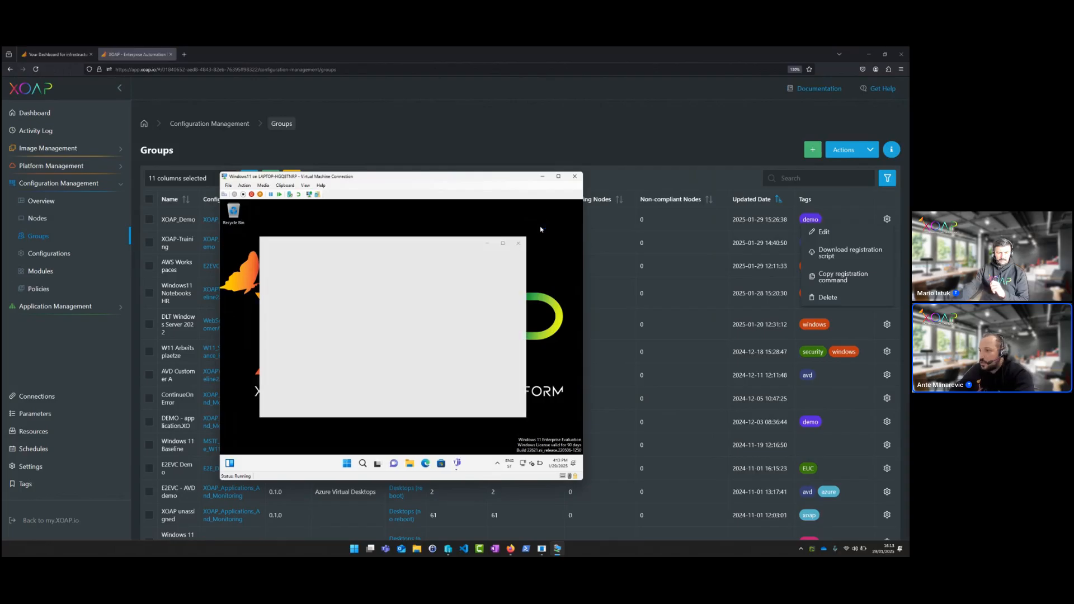
click(516, 244)
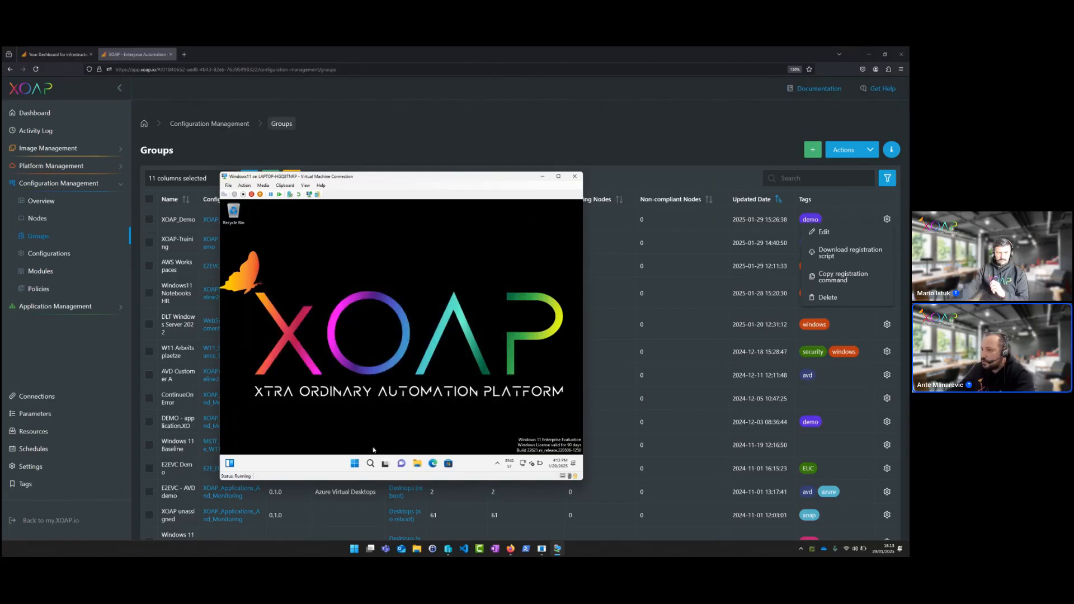
click(355, 464)
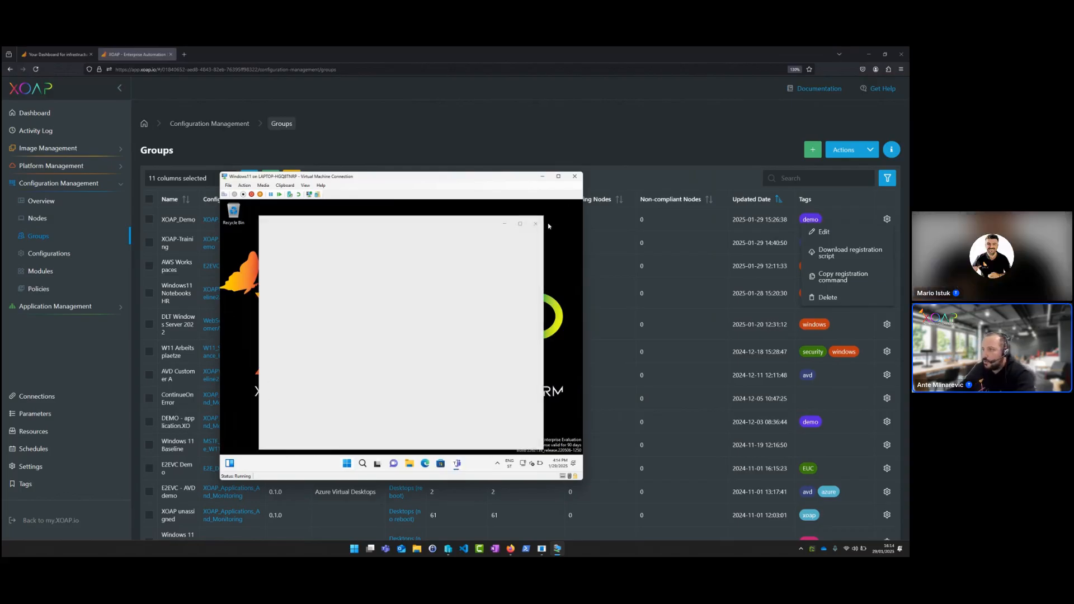
click(534, 224)
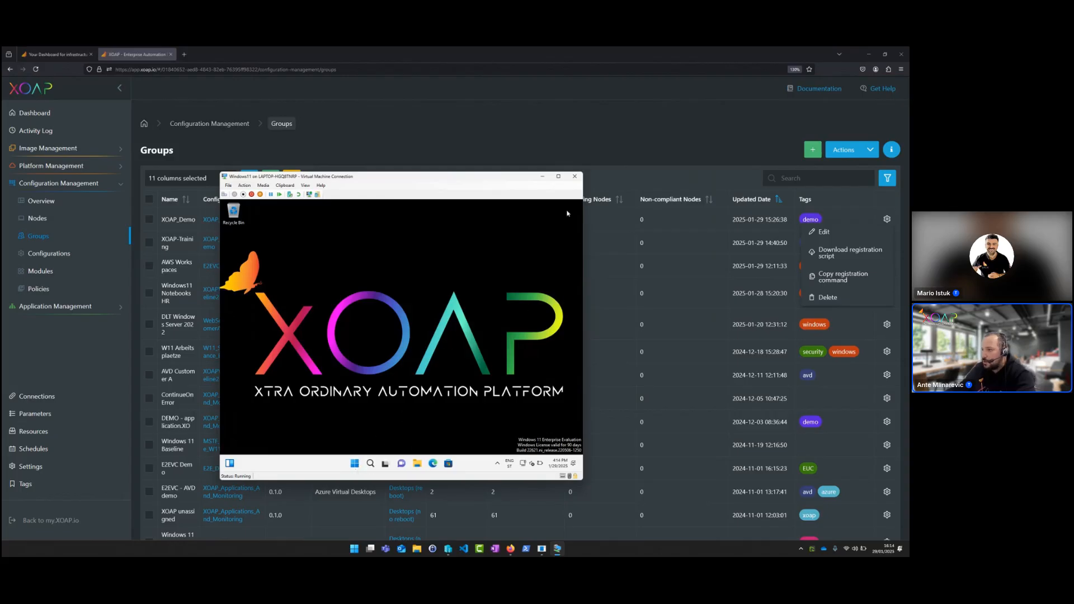
click(542, 180)
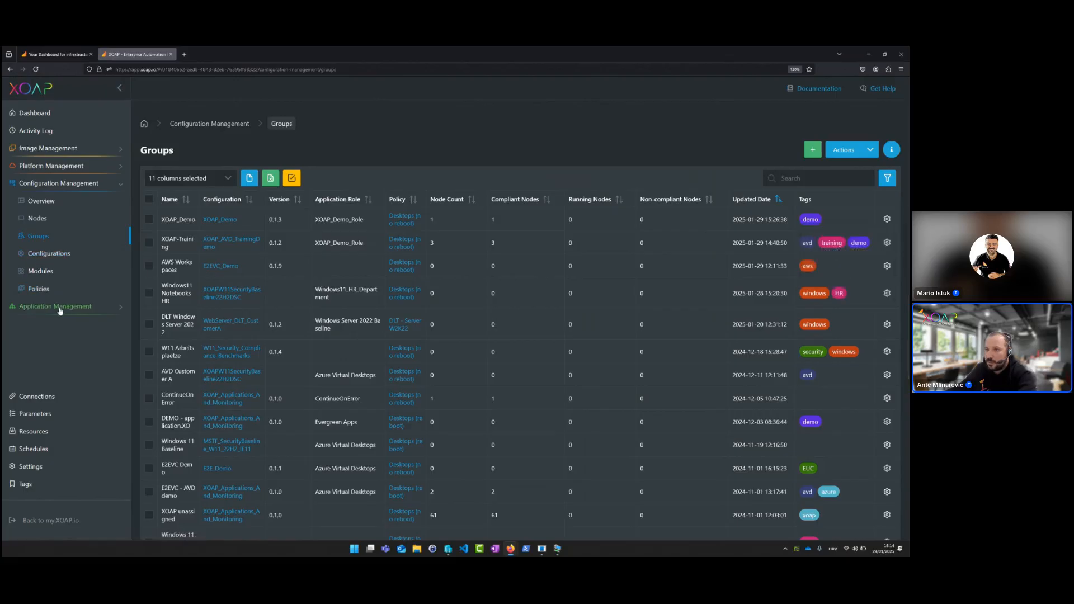
Check the XOAP_Demo group's application role, and display the code of its linked XOAP_Demo configuration
drag(315, 219, 361, 221)
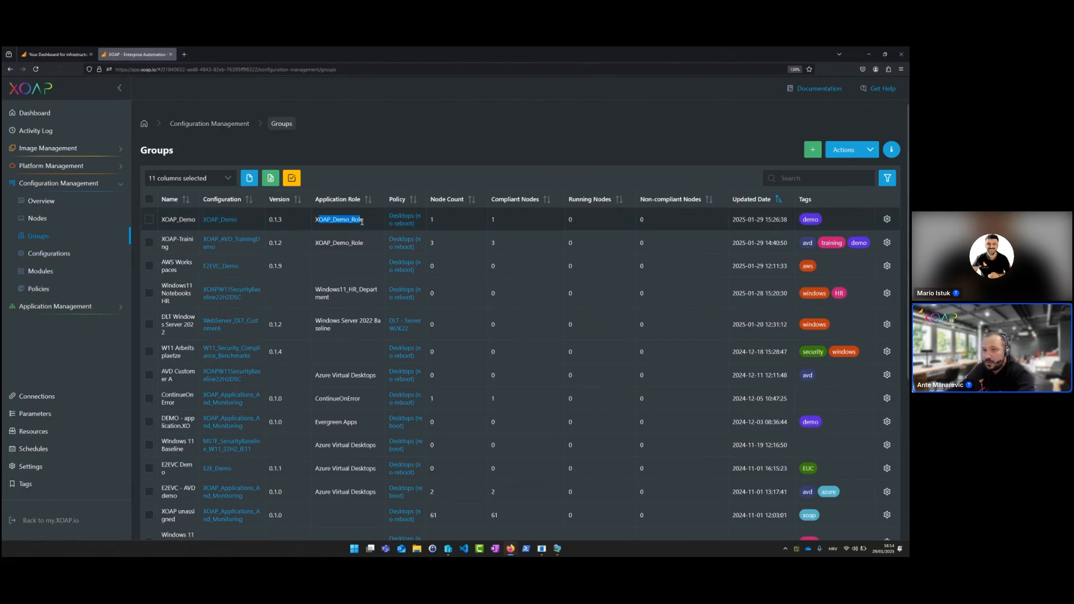
click(220, 219)
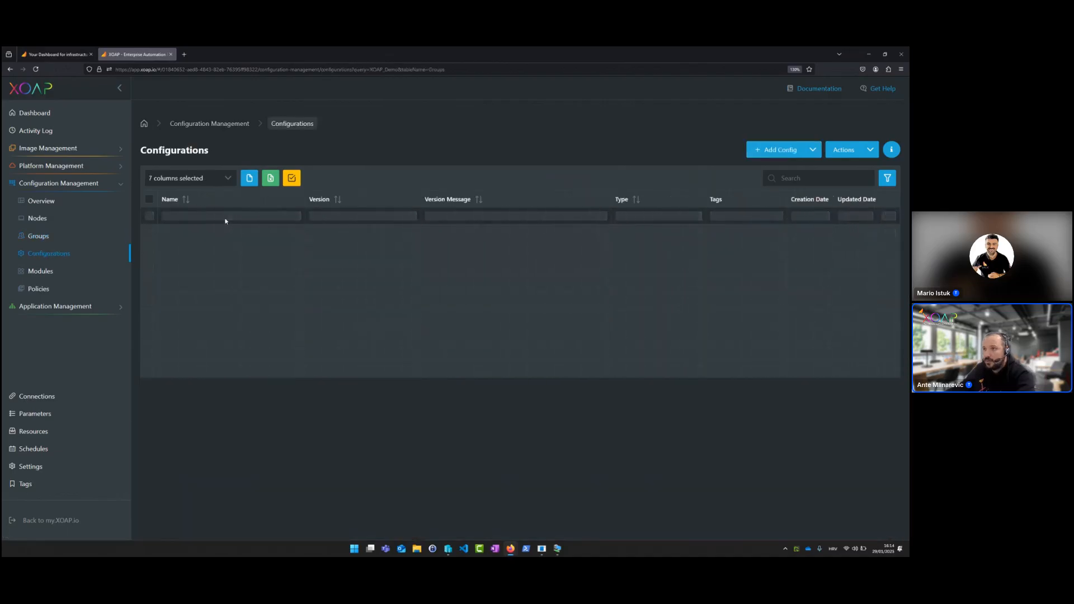
drag(172, 219, 195, 220)
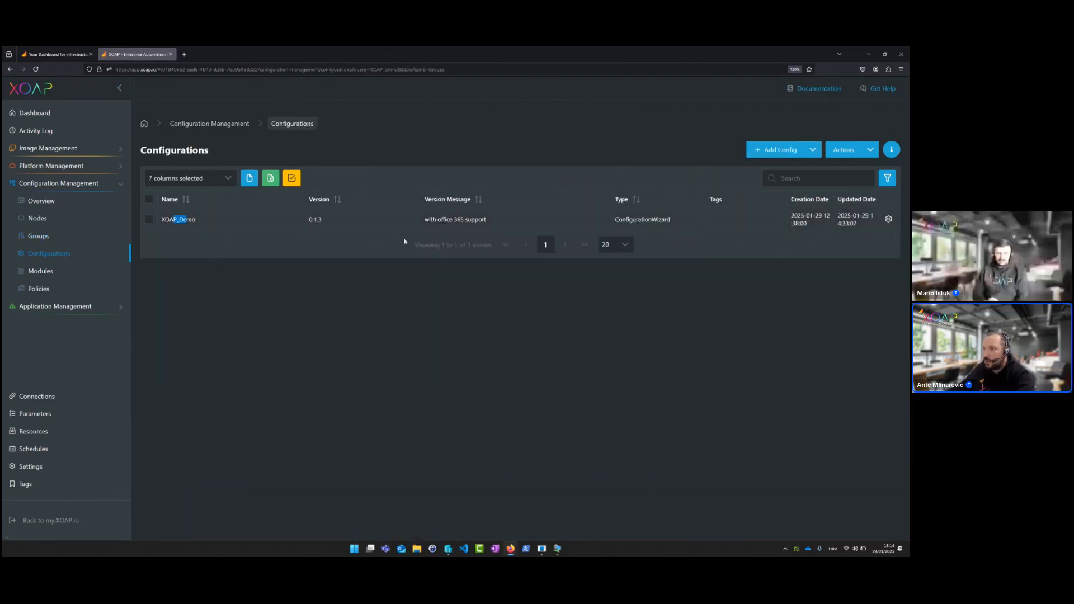
click(889, 218)
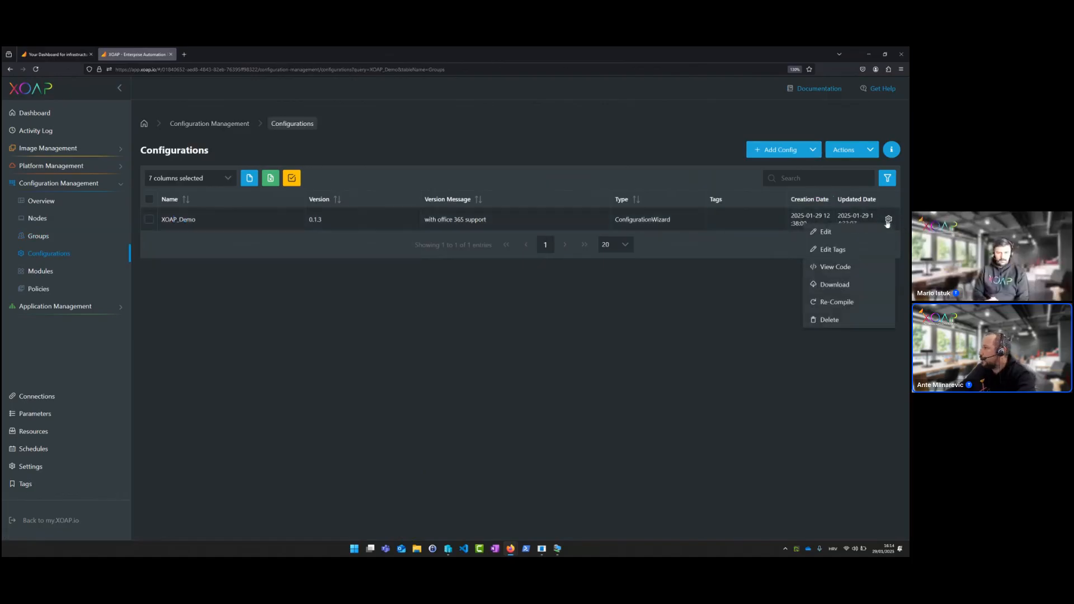
click(855, 267)
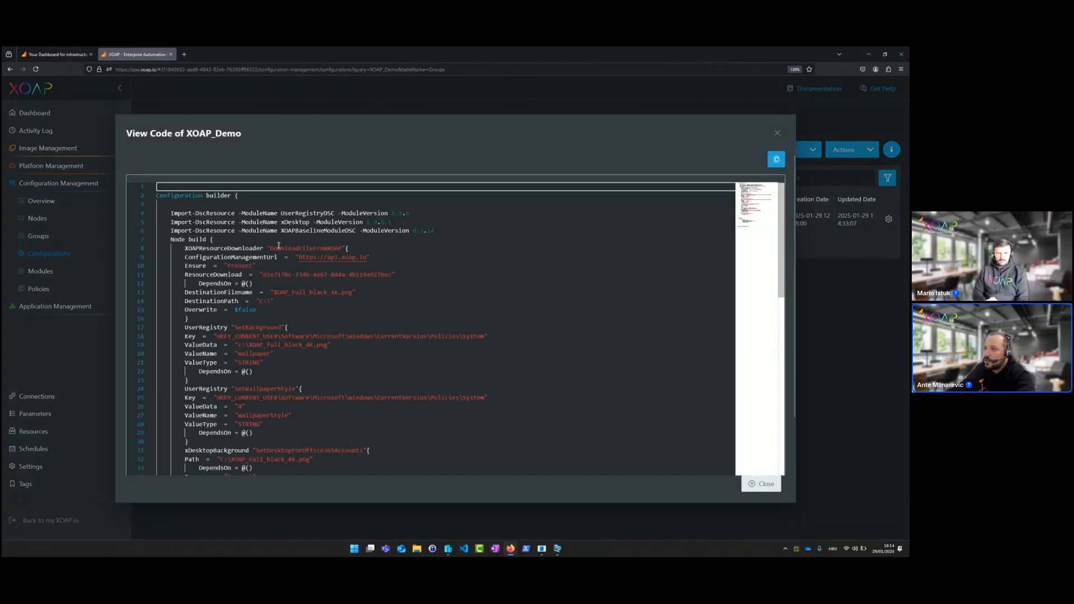
Examine the configuration code from the file download and wallpaper settings to the XOAPPackageInstaller block, and close the code view
drag(278, 248, 327, 247)
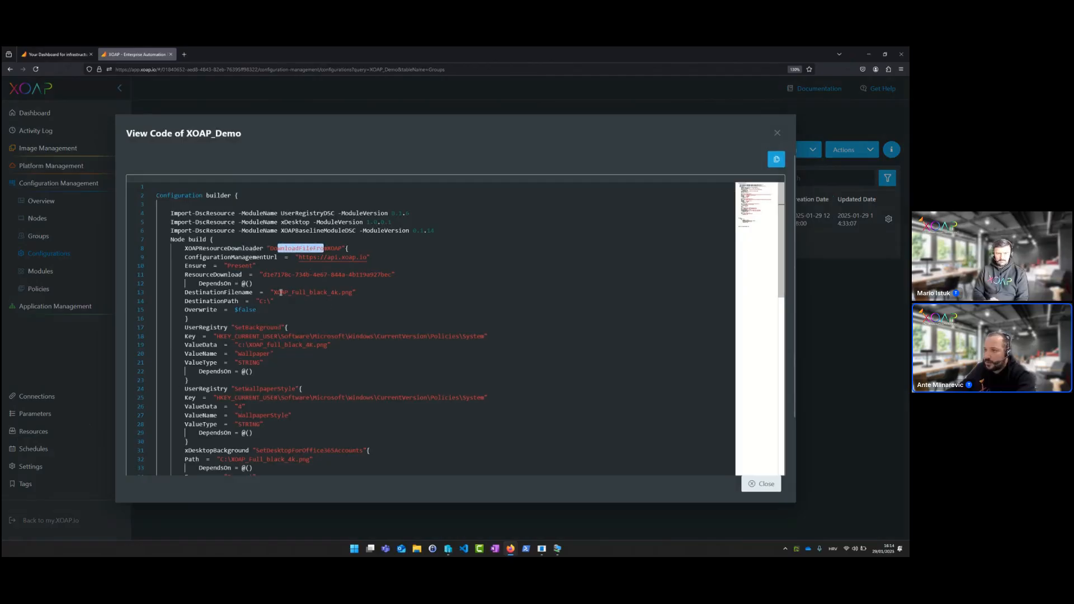
drag(274, 292, 350, 292)
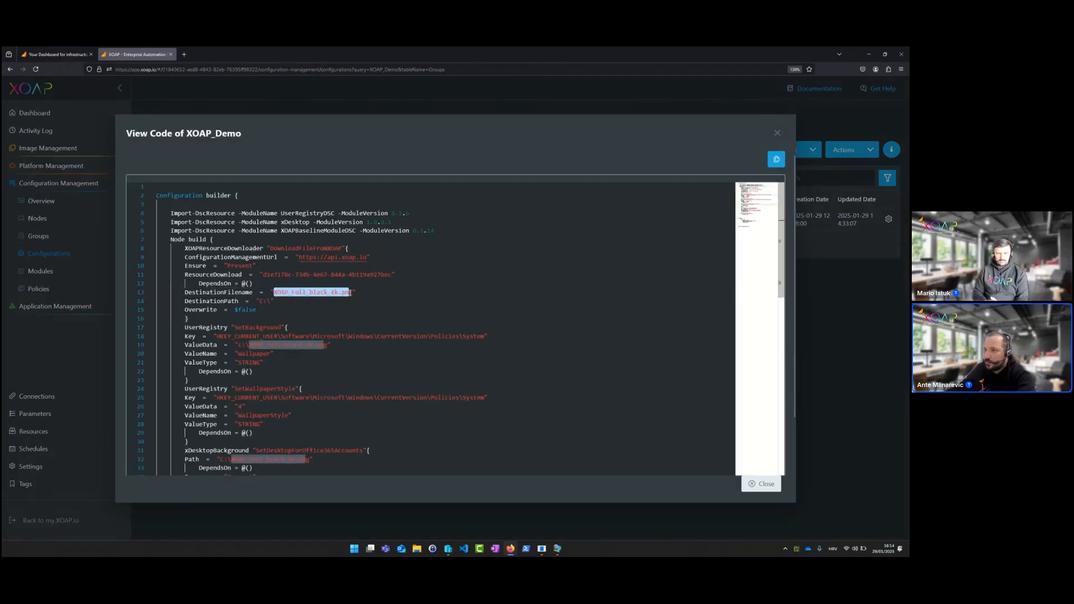
click(343, 328)
scroll(252, 327, down, 3)
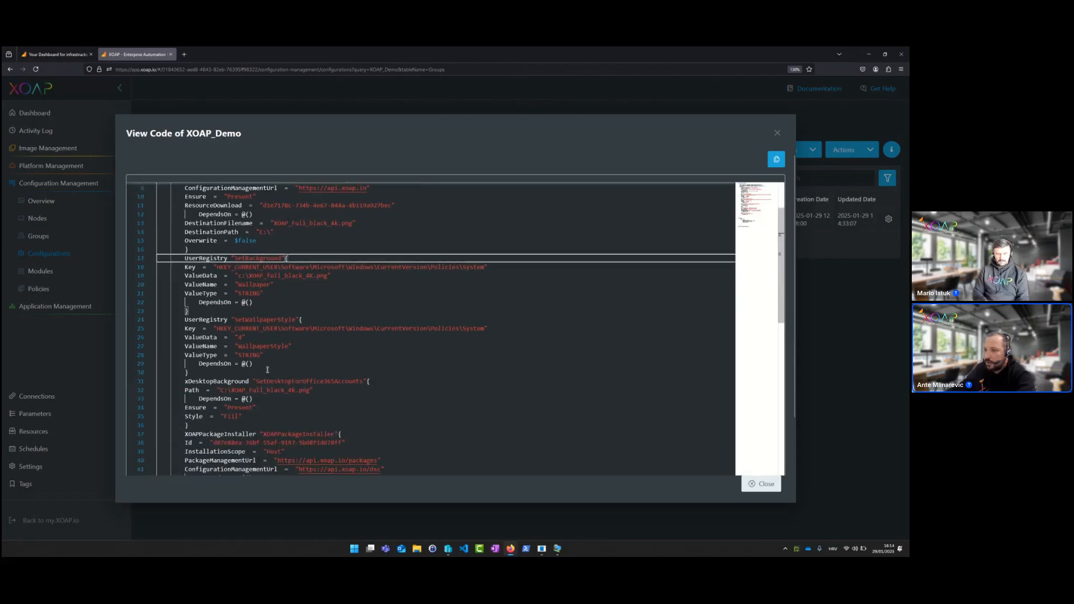
scroll(267, 369, down, 3)
drag(266, 365, 319, 367)
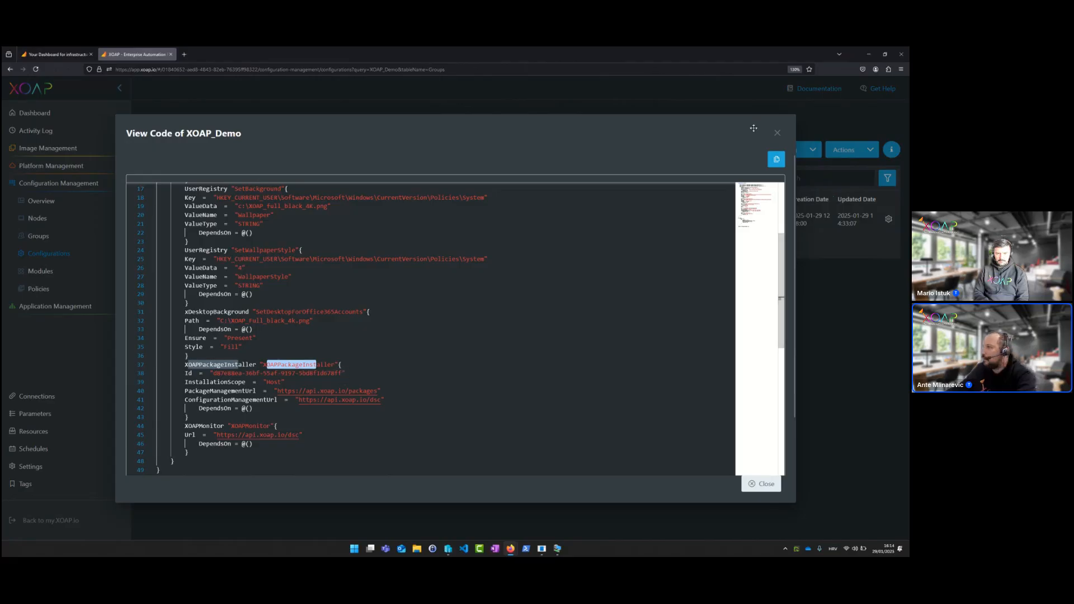
click(776, 137)
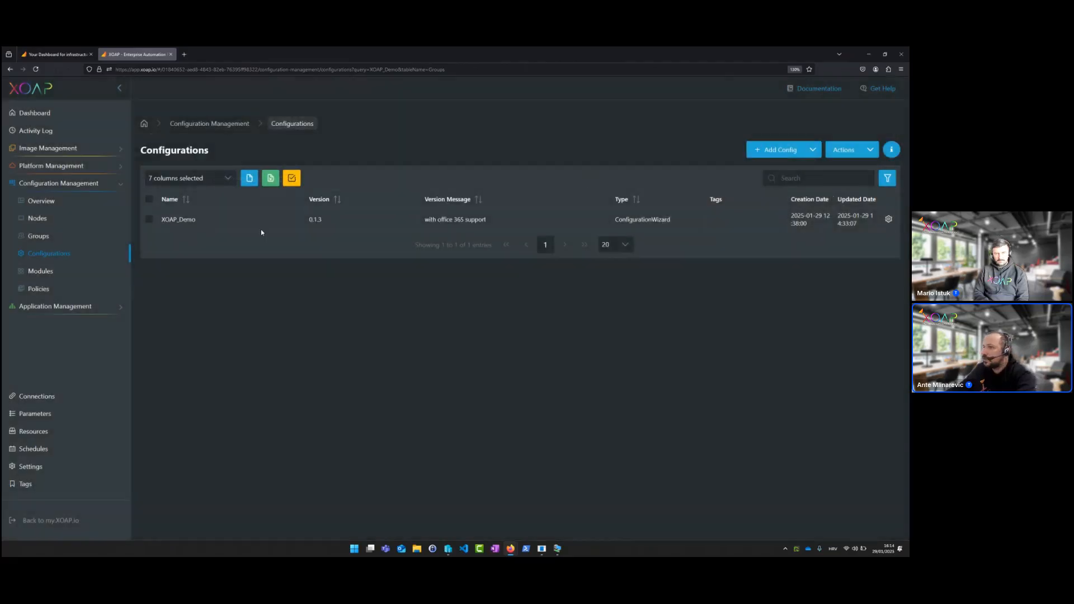
Open the Application Management roles and locate XOAP_Demo_Role
click(92, 307)
click(56, 377)
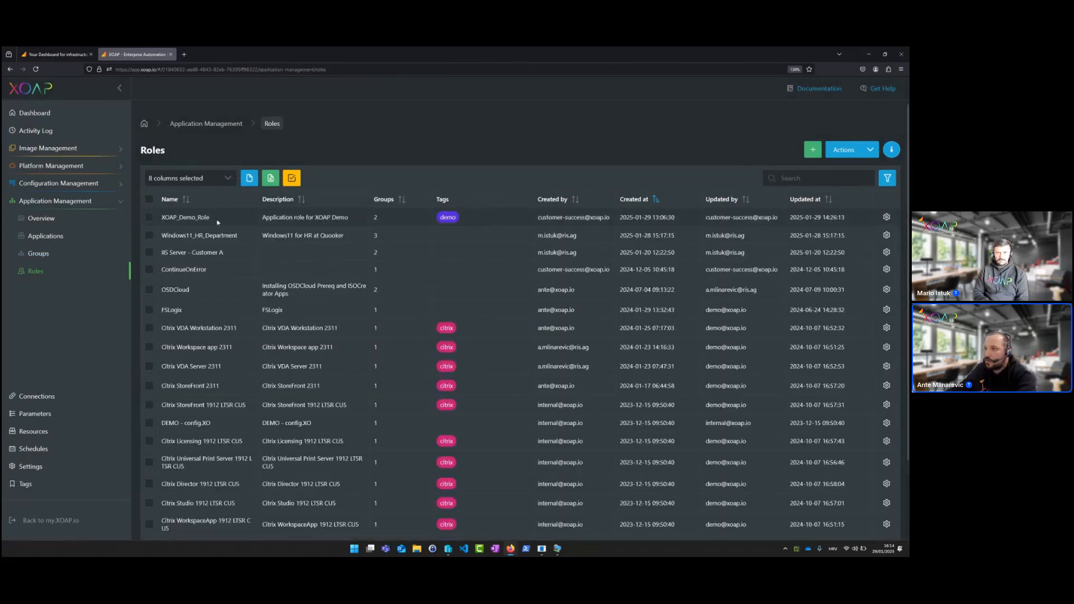
drag(174, 216, 212, 221)
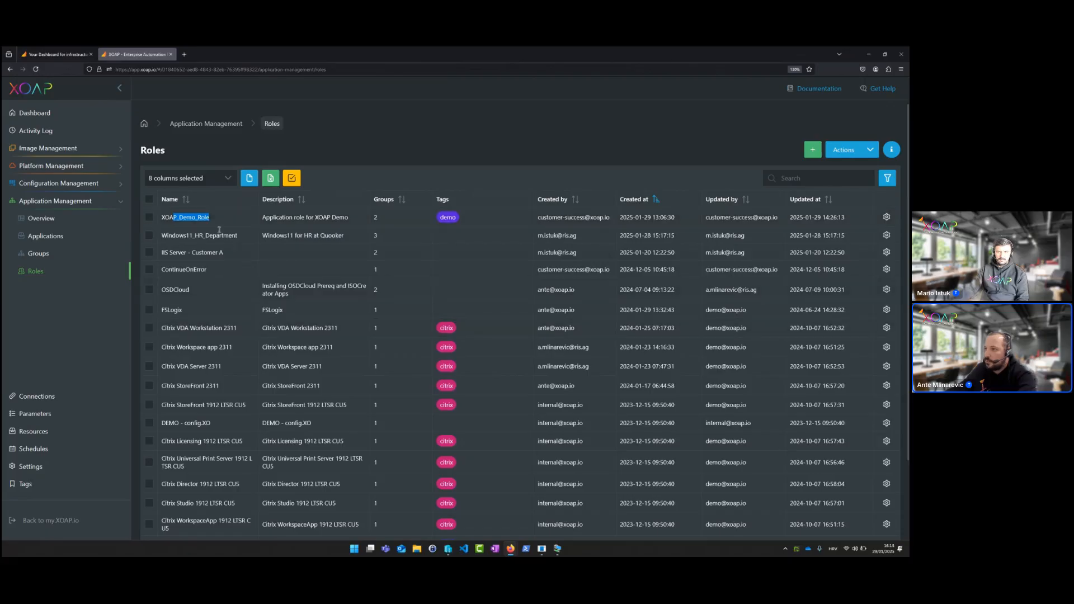
double_click(206, 218)
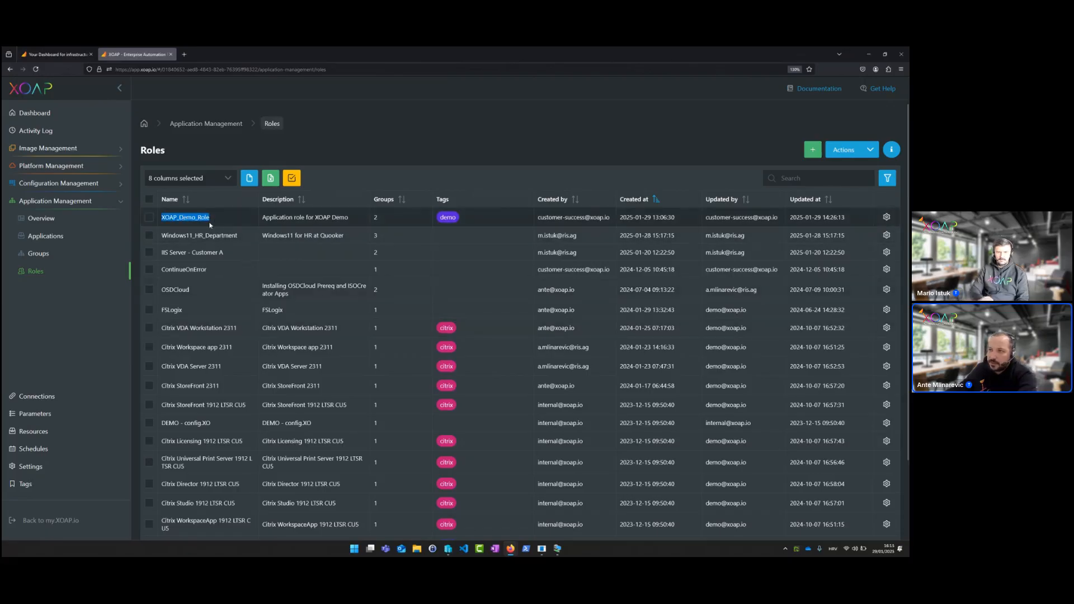
View the Configuration Management groups, and open the list of configurations
click(115, 184)
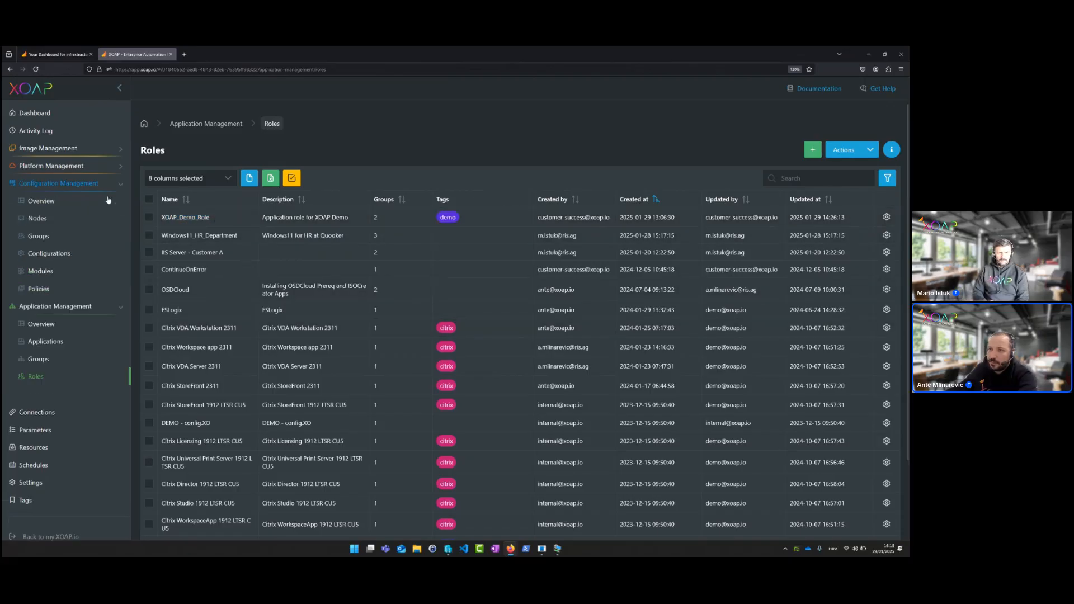
click(66, 237)
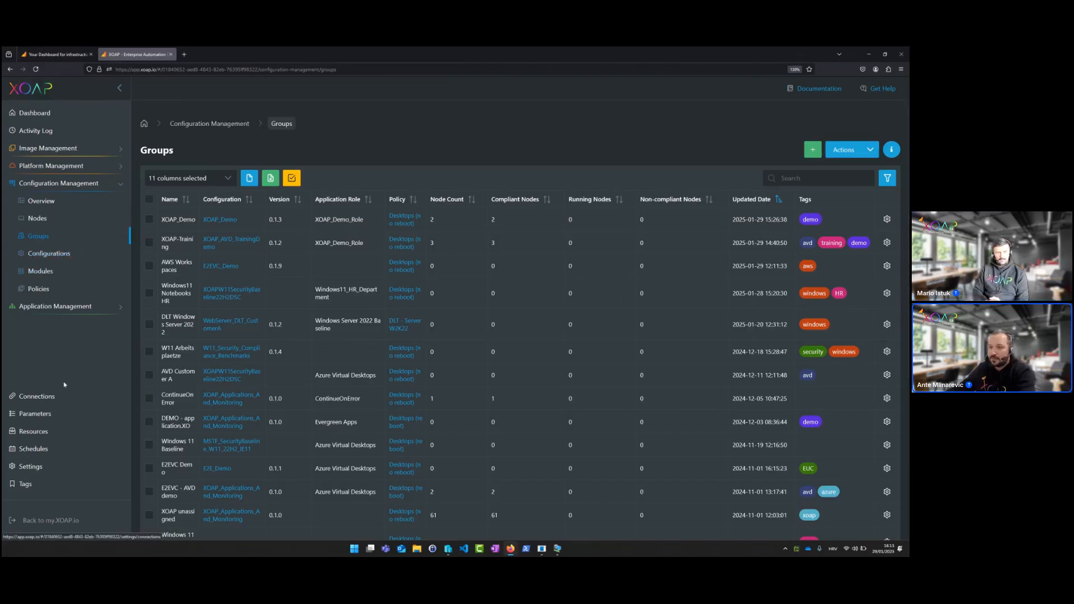
click(67, 258)
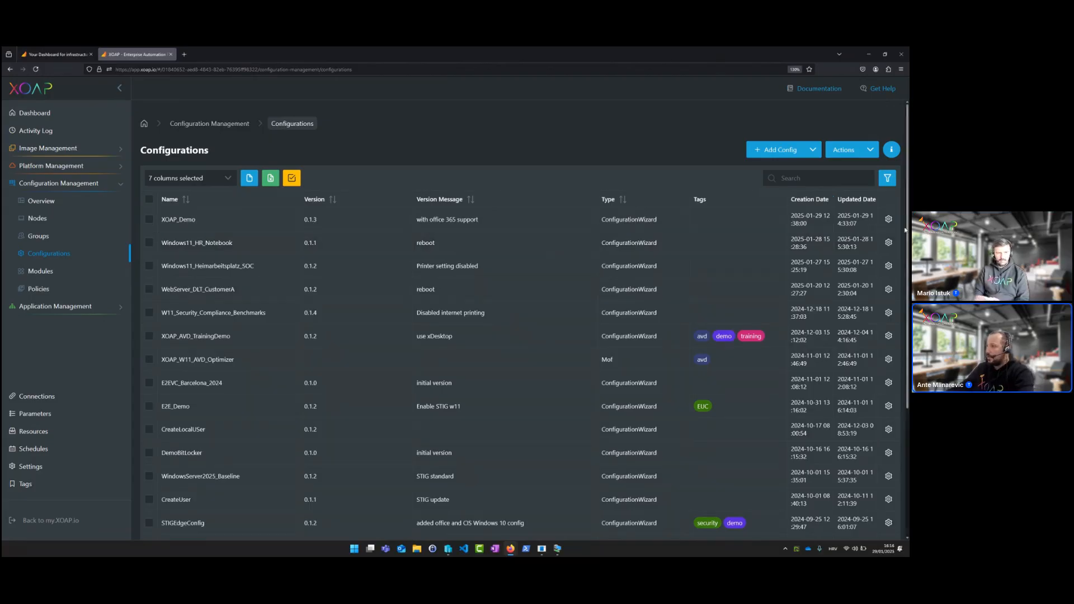
Open the XOAP_Demo configuration for editing in the DSC Configuration Wizard
click(888, 219)
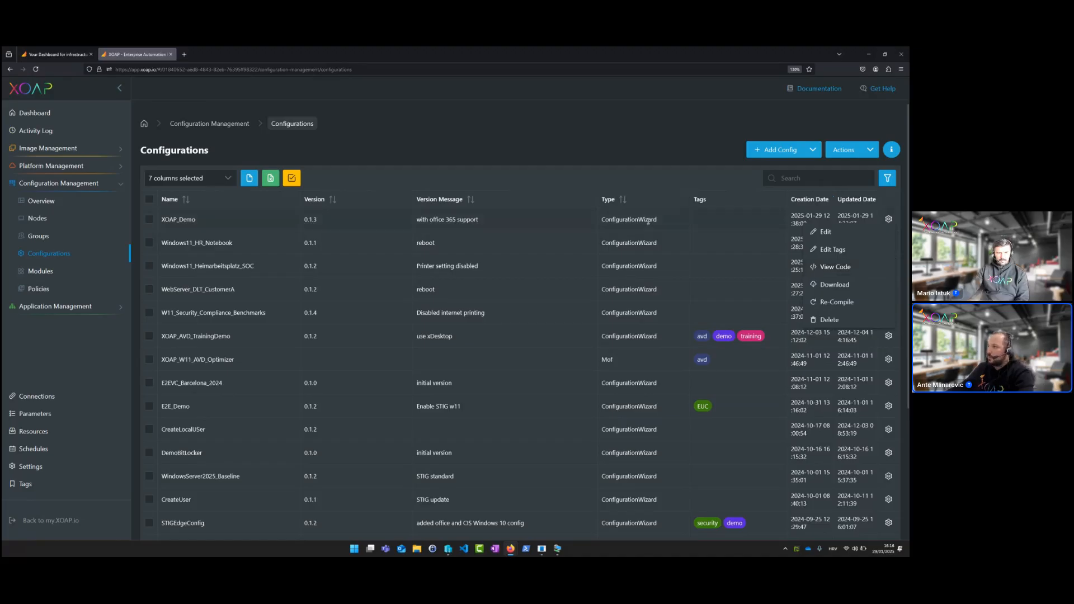
click(742, 223)
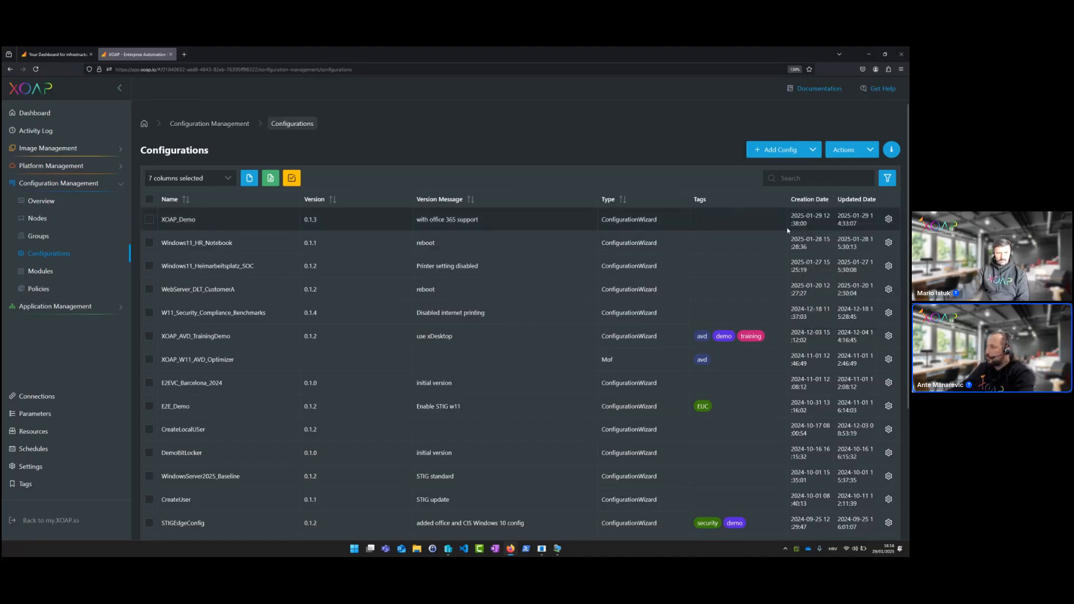
click(888, 220)
click(866, 234)
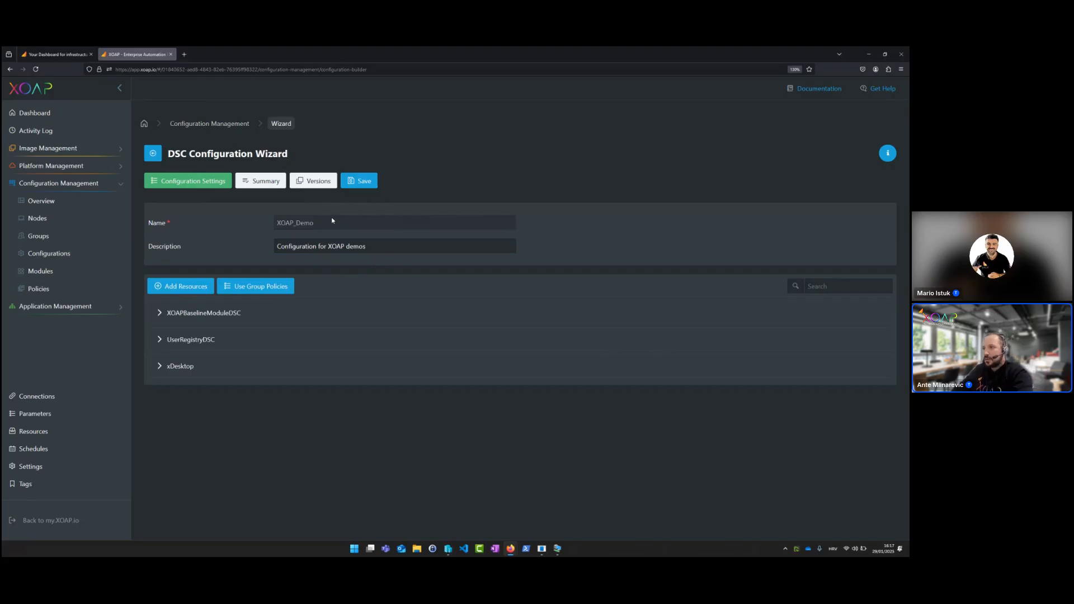
Review the XOAP_Demo configuration's versions and the actions available for version 0.1.2, and return to the configuration settings
click(317, 183)
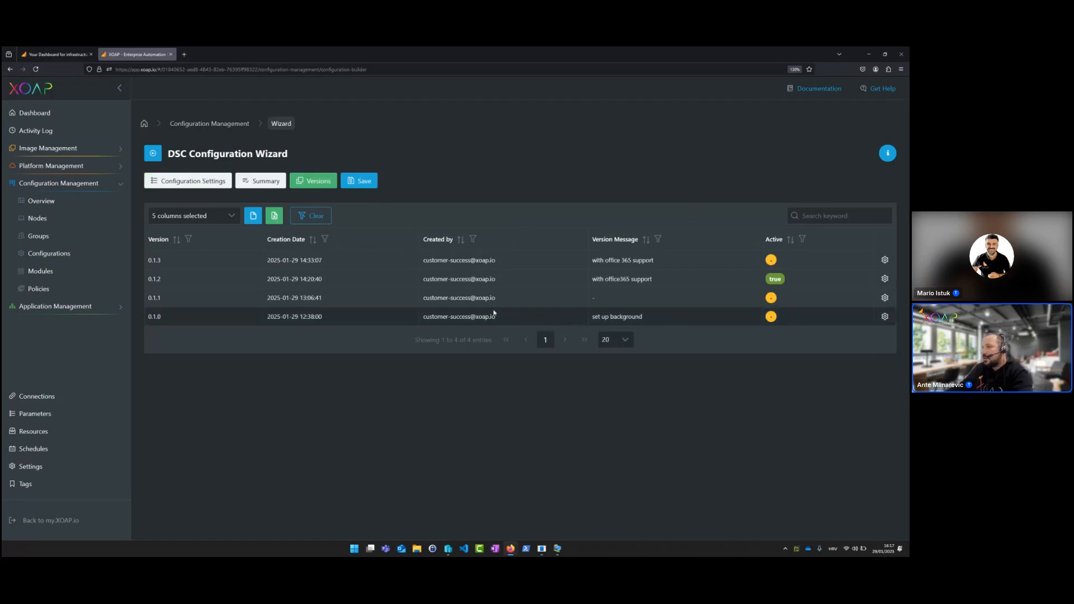
drag(494, 313, 152, 260)
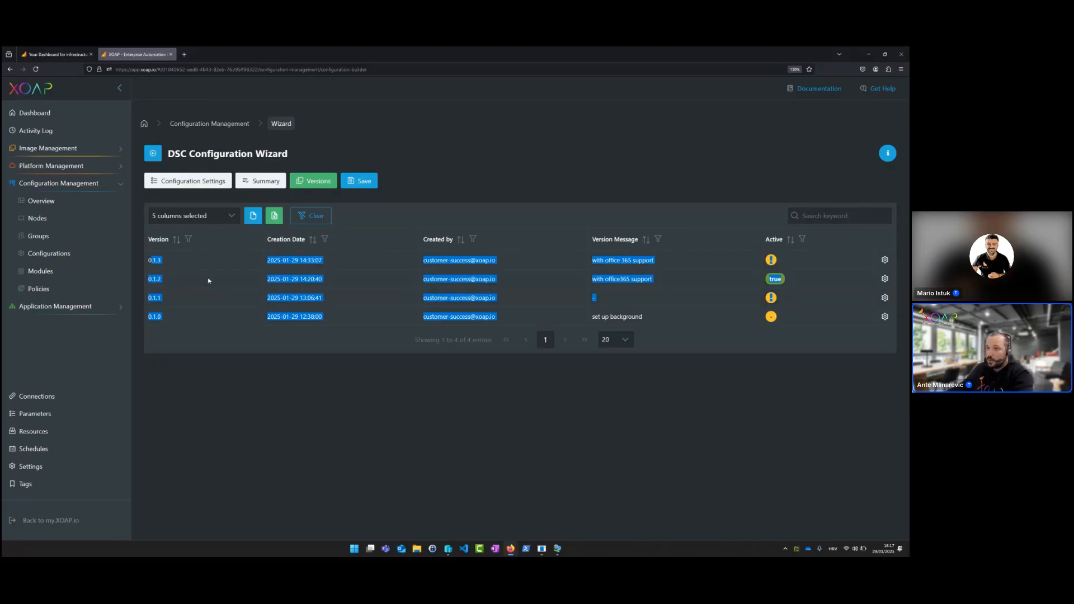
click(155, 260)
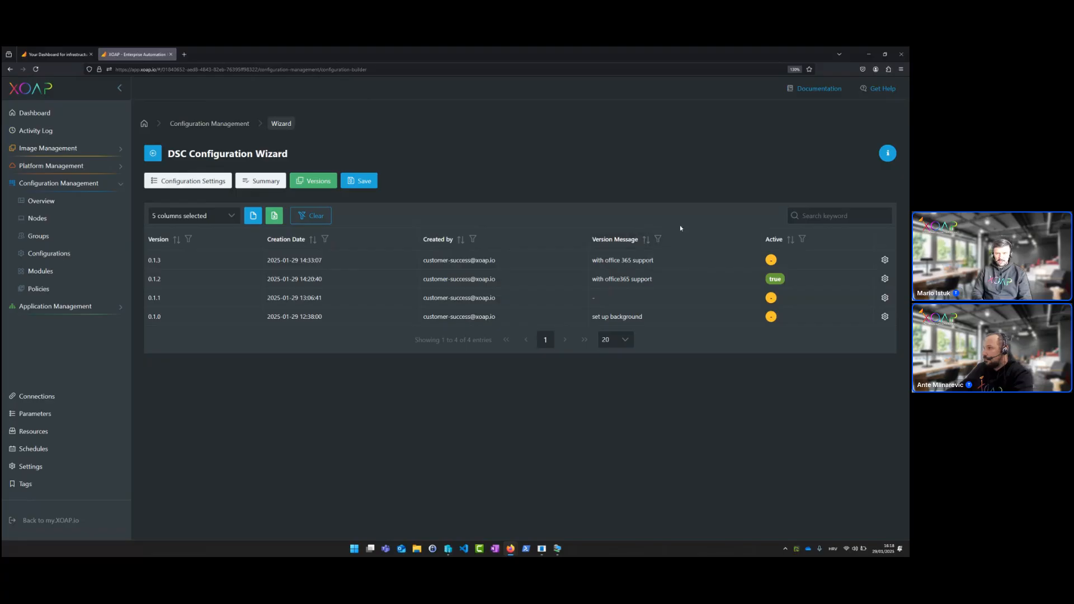
click(886, 279)
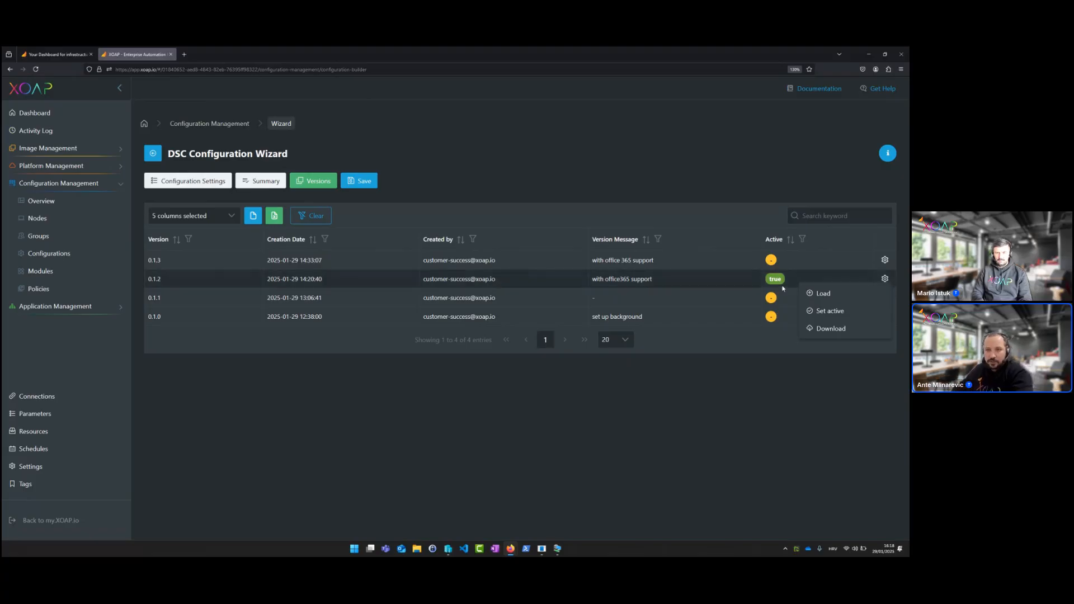
click(250, 186)
click(201, 183)
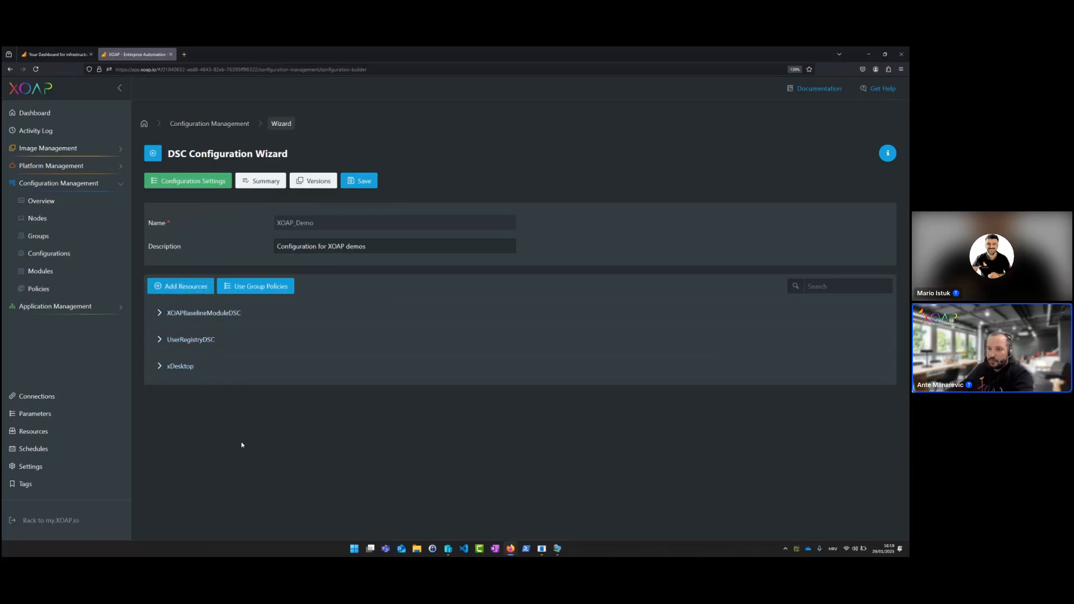
Start a new resource with module ComputerManagementDsc, version 9.0.0 and resource PowerPlan
click(187, 287)
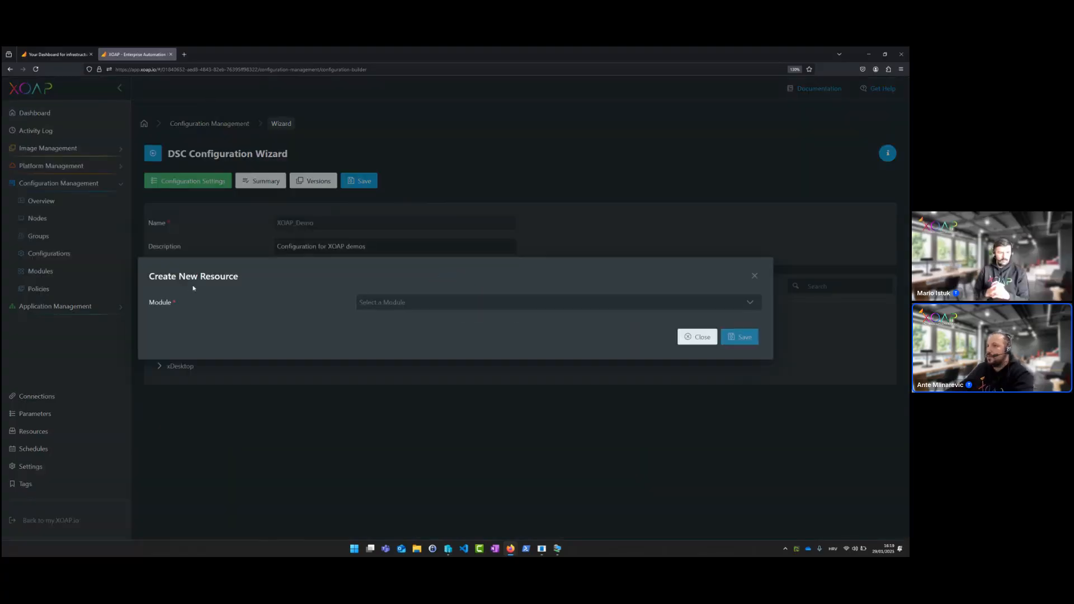
click(424, 307)
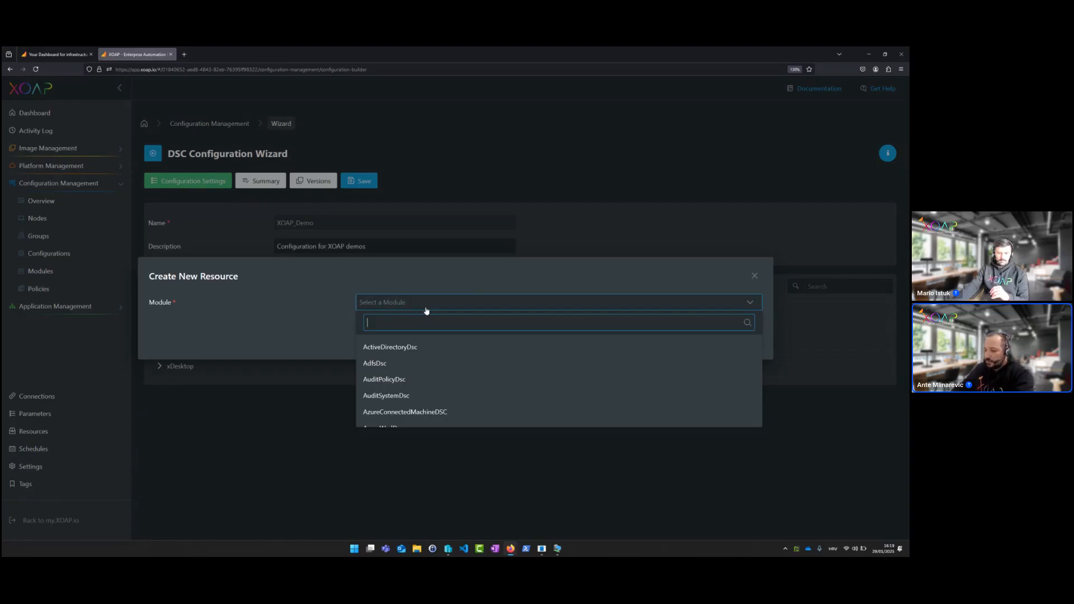
text(comp)
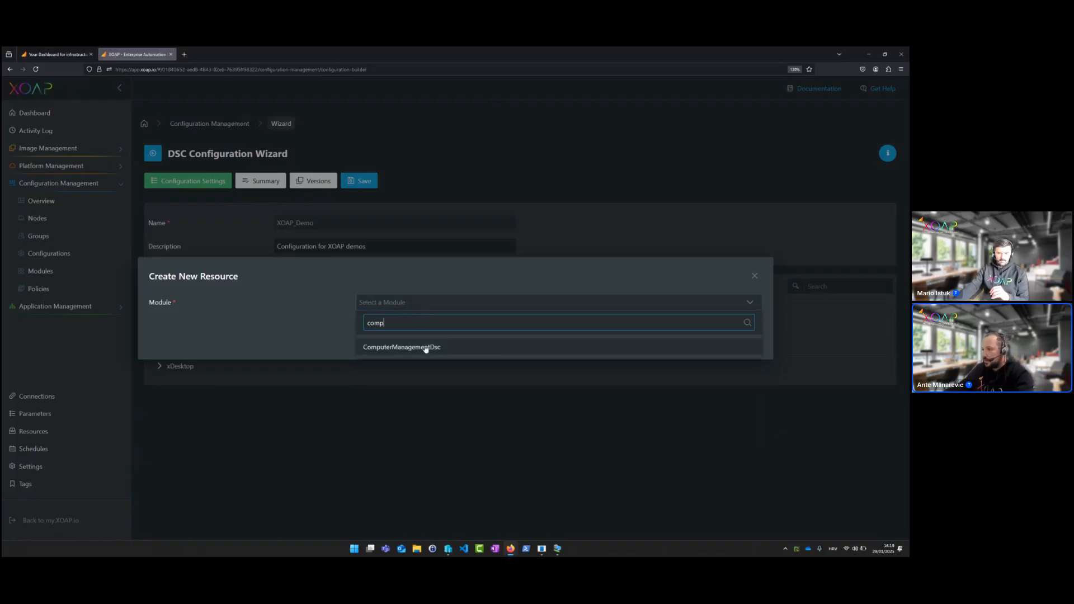
click(426, 348)
click(407, 314)
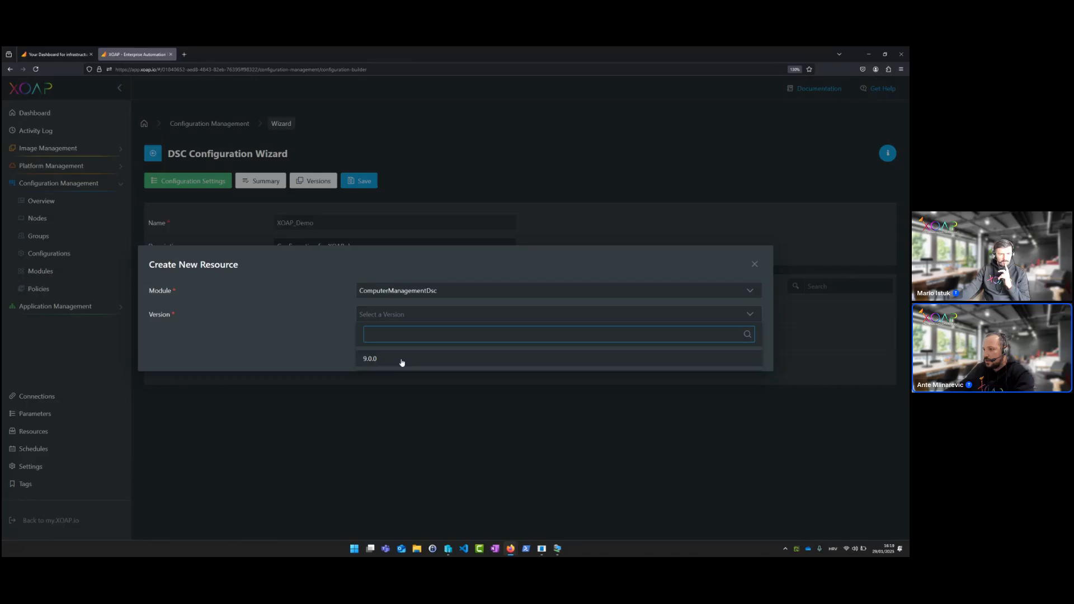
click(402, 362)
click(419, 330)
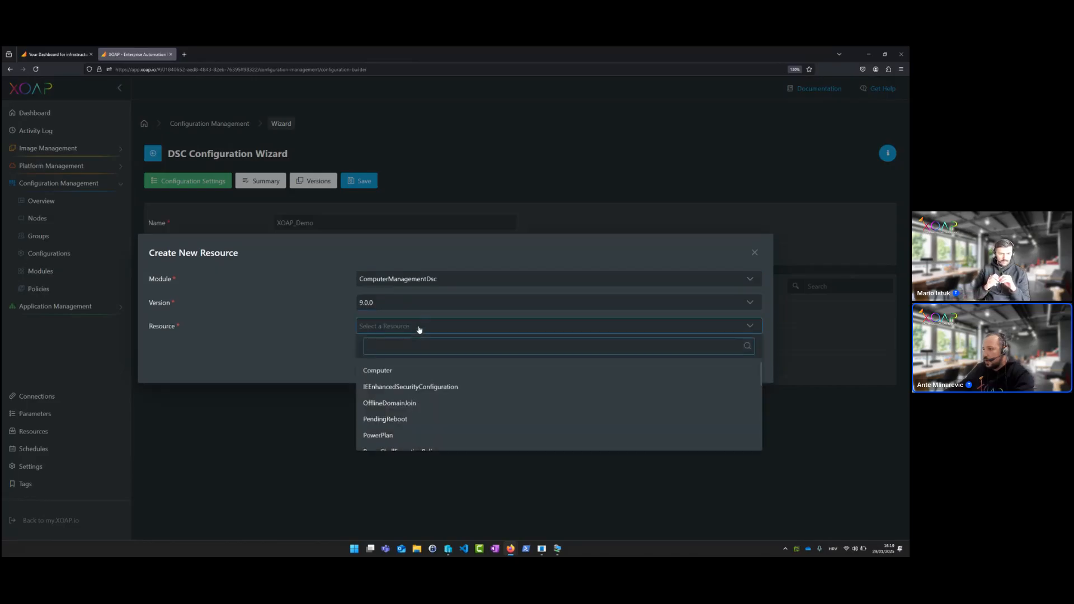
scroll(486, 388, down, 1)
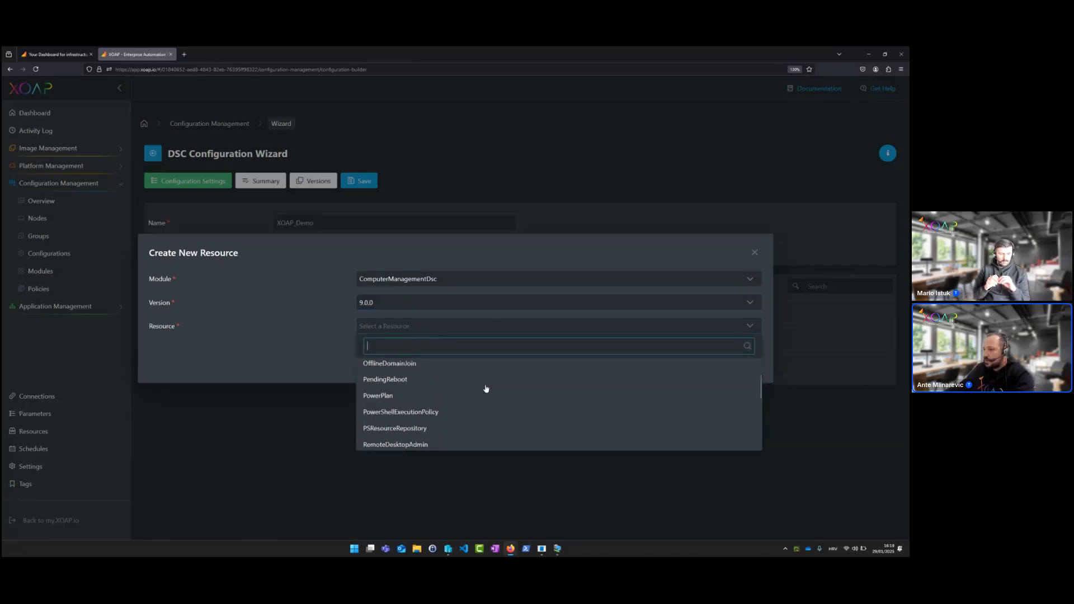
scroll(486, 389, down, 1)
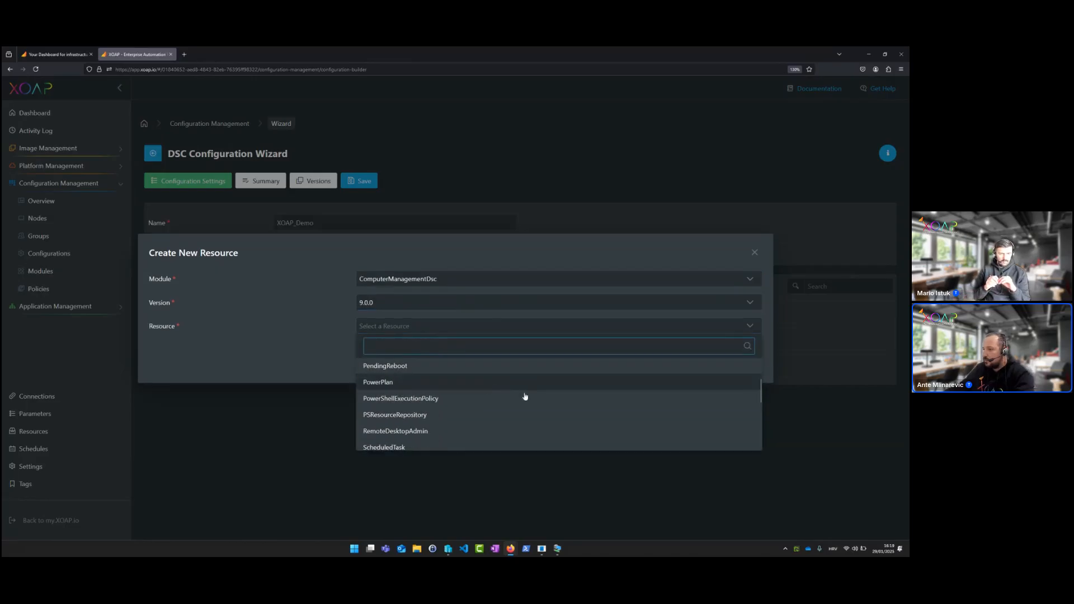
click(429, 389)
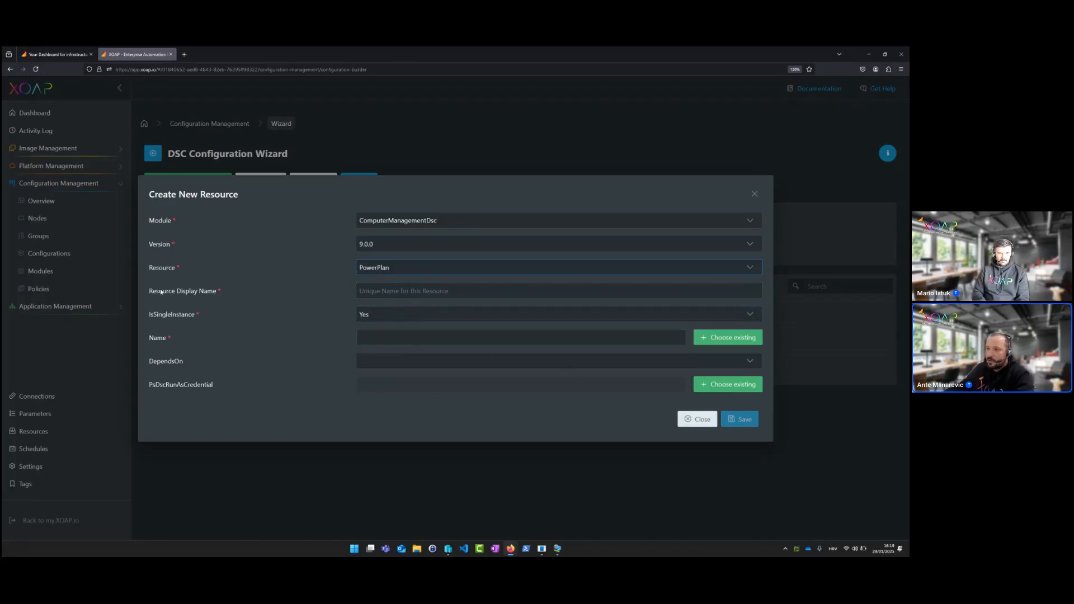
Change the new resource's type to OfflineDomainJoin and then to ScheduledTask
drag(162, 292, 217, 291)
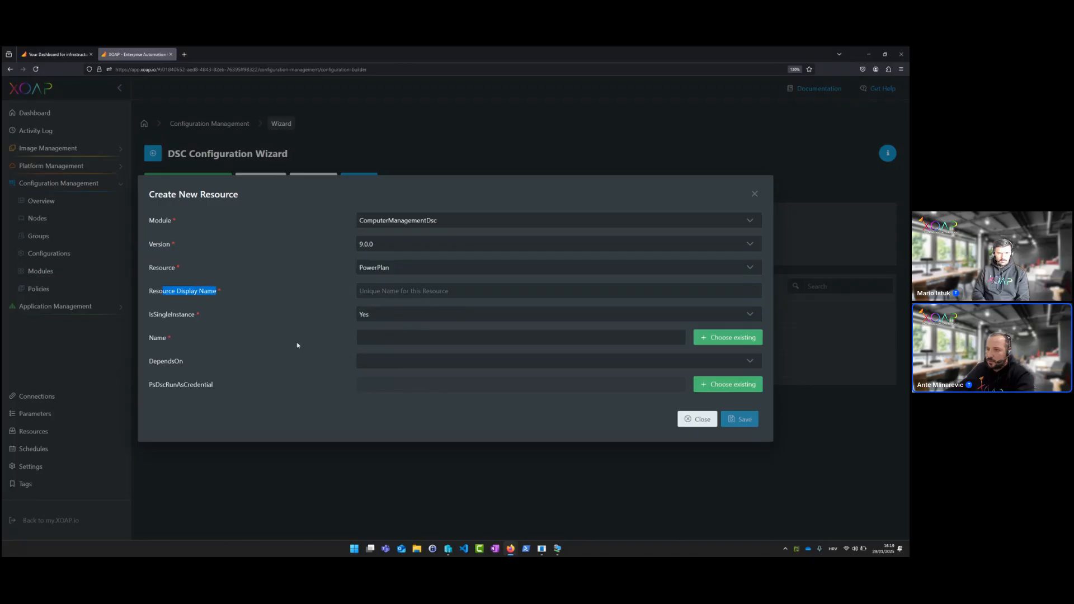
click(439, 272)
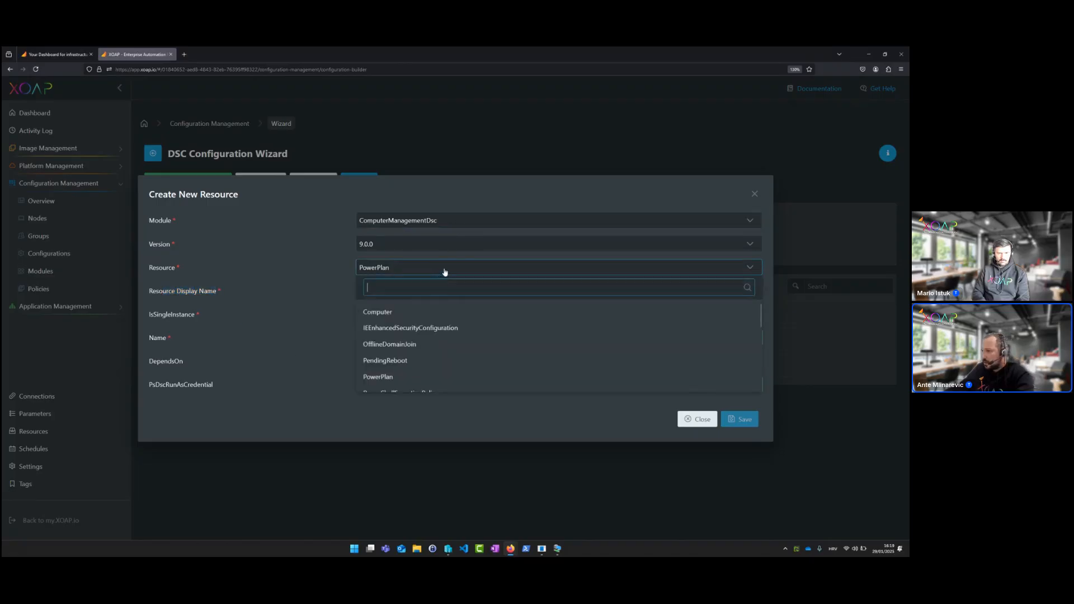
click(447, 345)
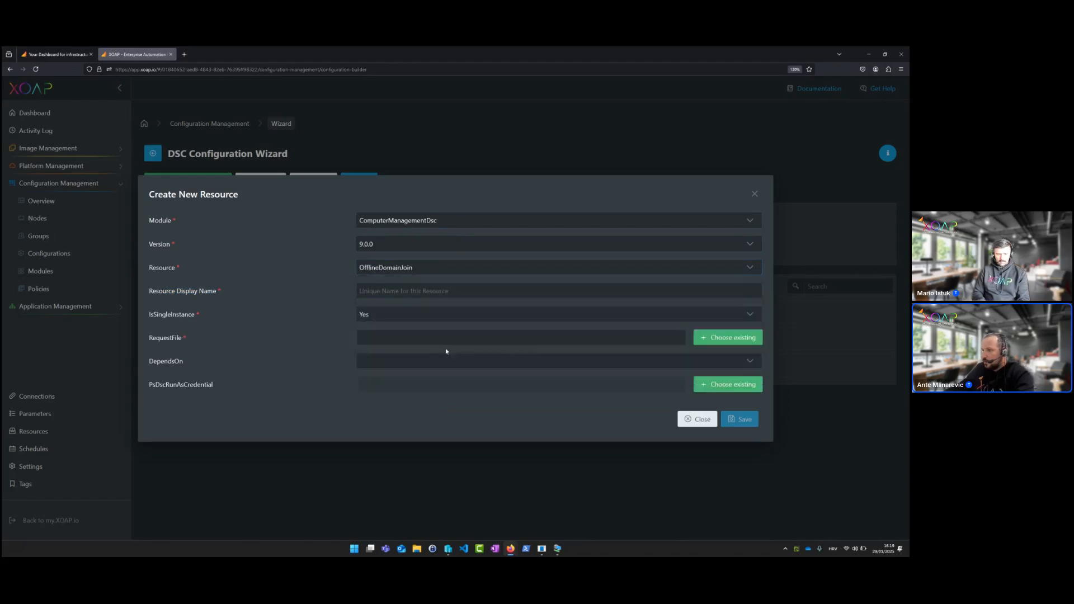
click(419, 271)
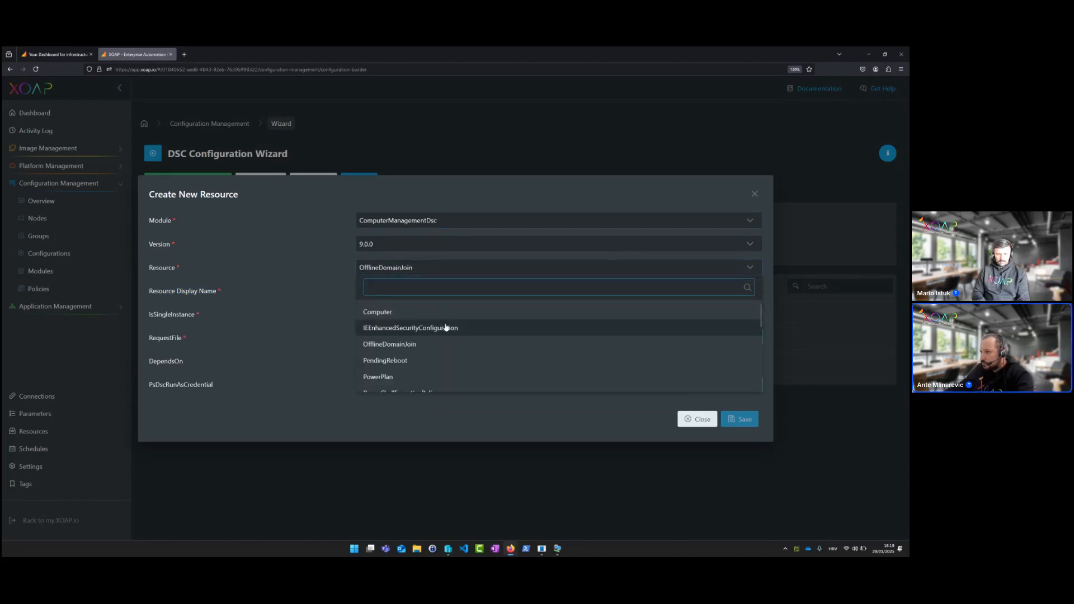
scroll(447, 330, down, 3)
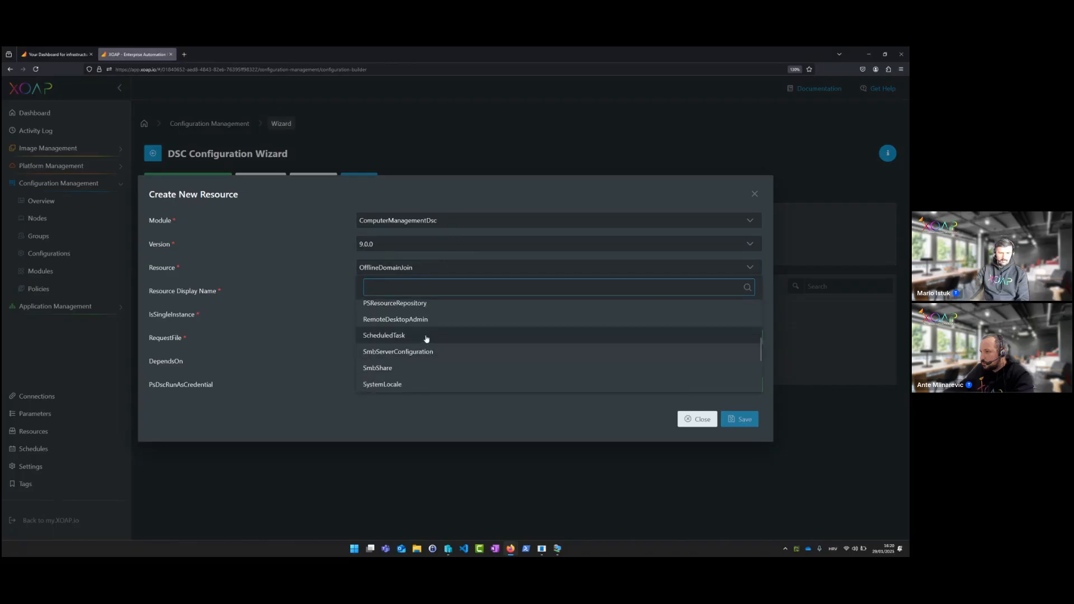
click(427, 338)
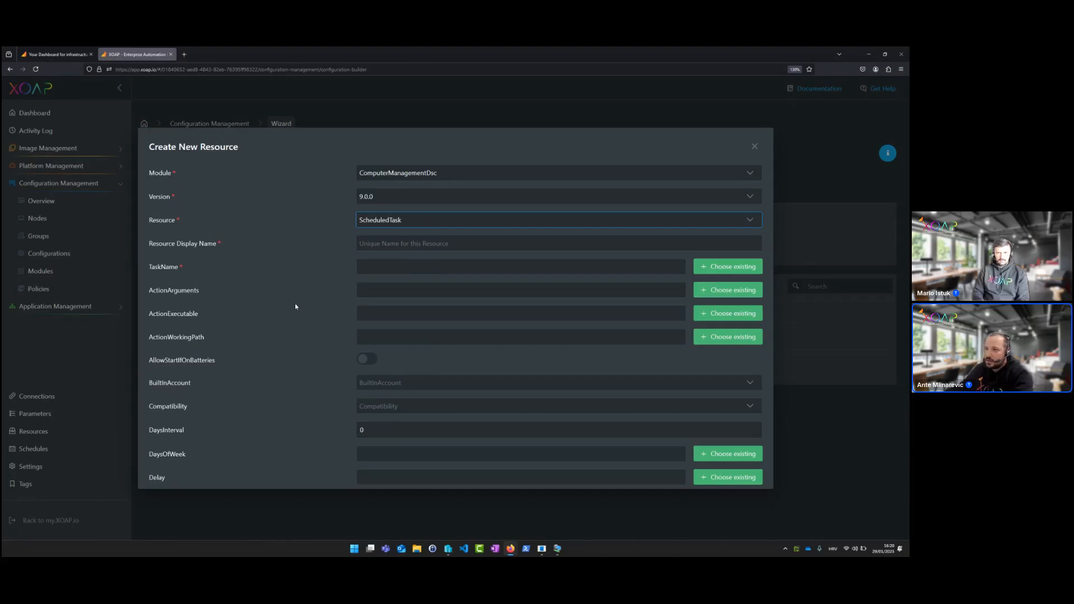
Examine the ScheduledTask resource's settings, and close the new resource without saving it
scroll(275, 432, down, 4)
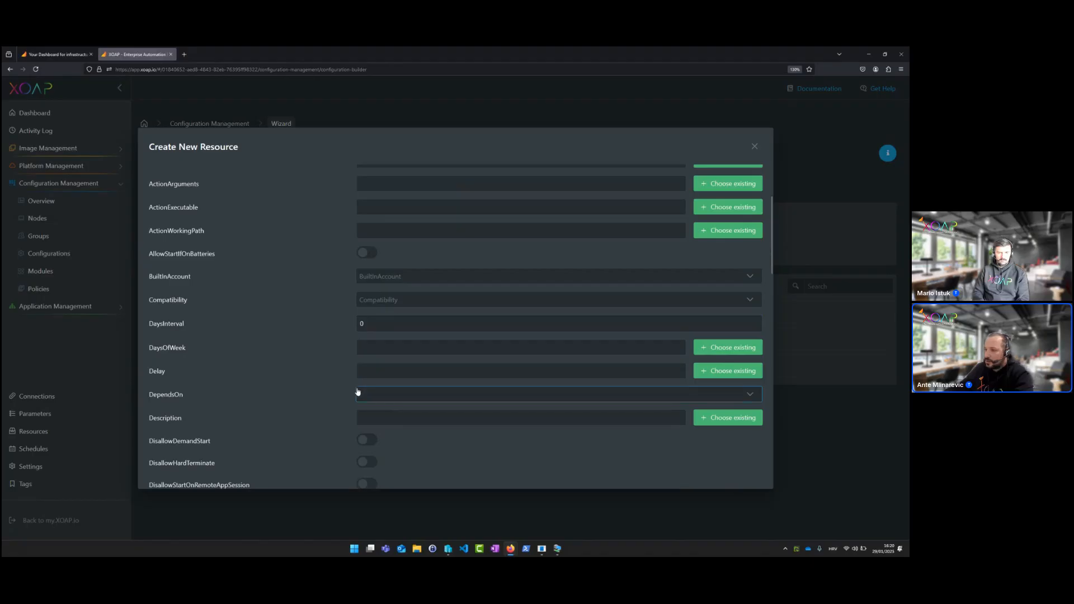
scroll(250, 409, down, 2)
scroll(330, 411, down, 6)
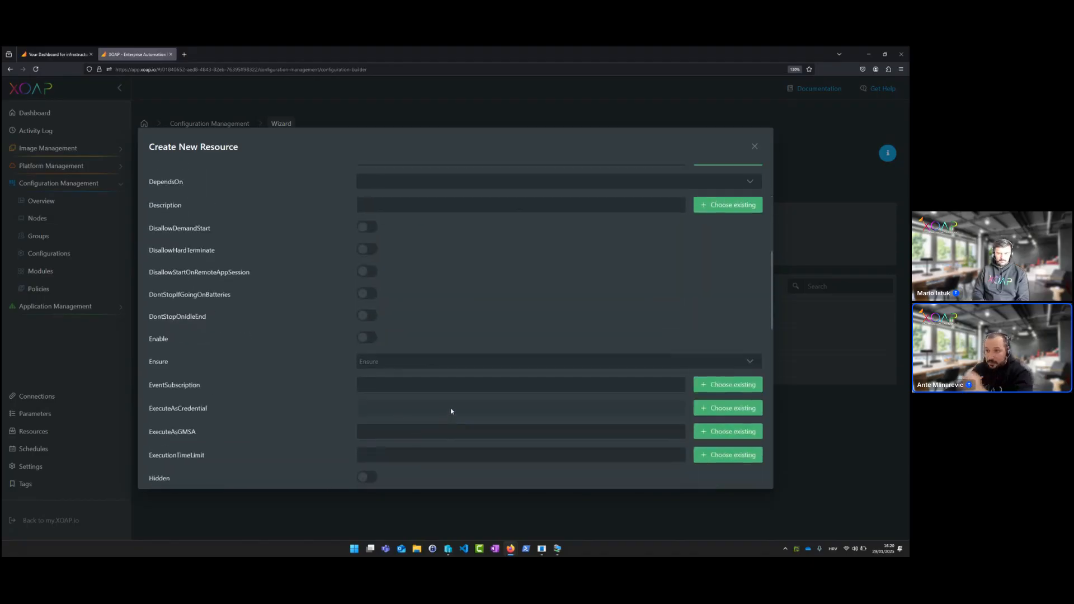
scroll(466, 347, up, 4)
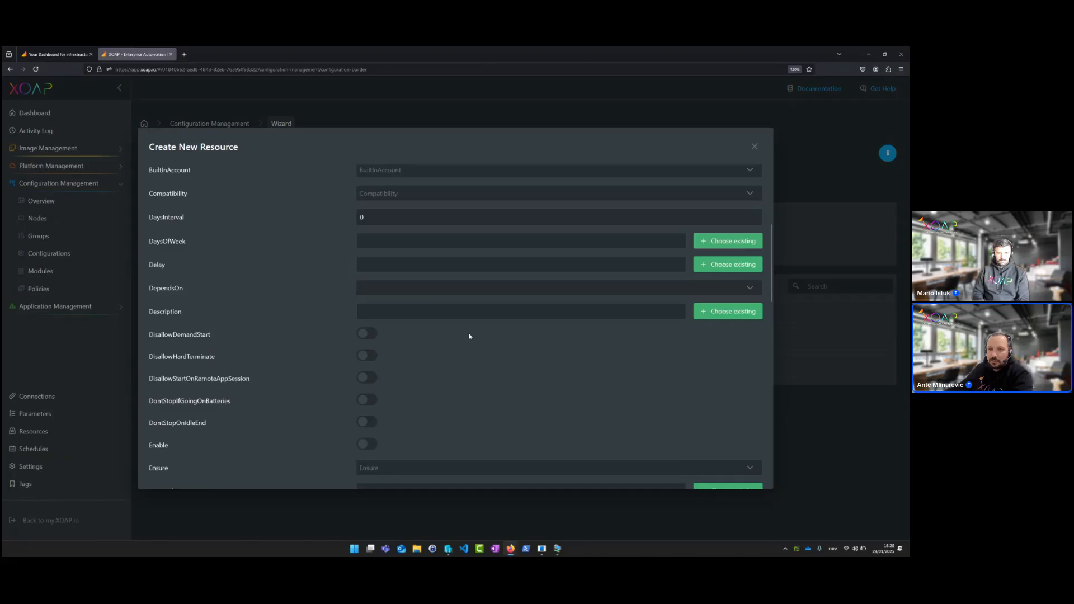
click(753, 146)
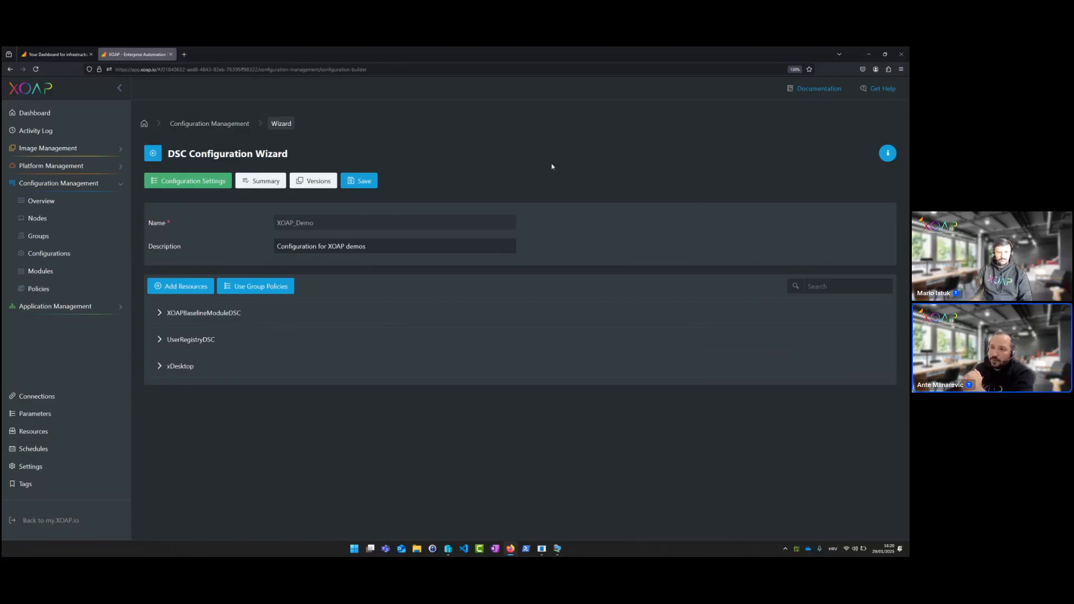
Set the Adobe Acrobat group policy "Turn off user participation in the feedback program" to Enabled, and close the group policies
click(259, 287)
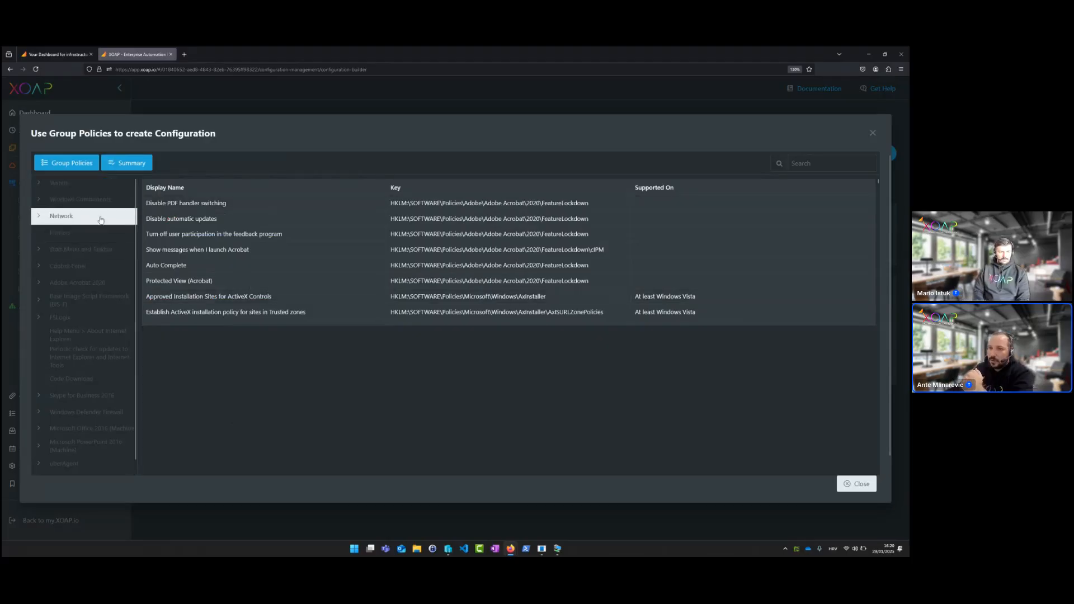
scroll(103, 288, down, 1)
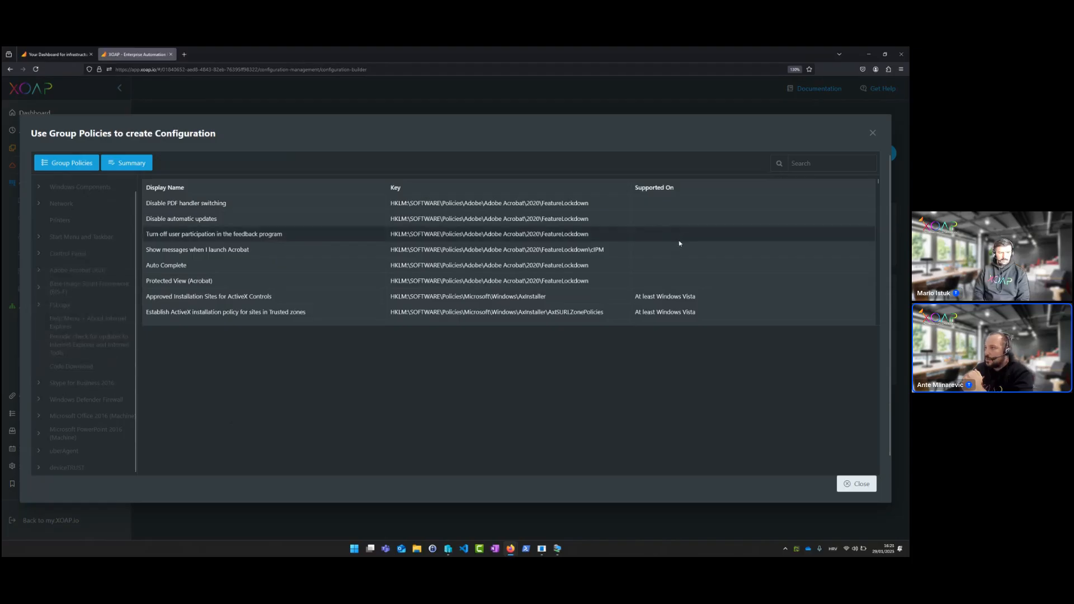
click(529, 235)
click(561, 352)
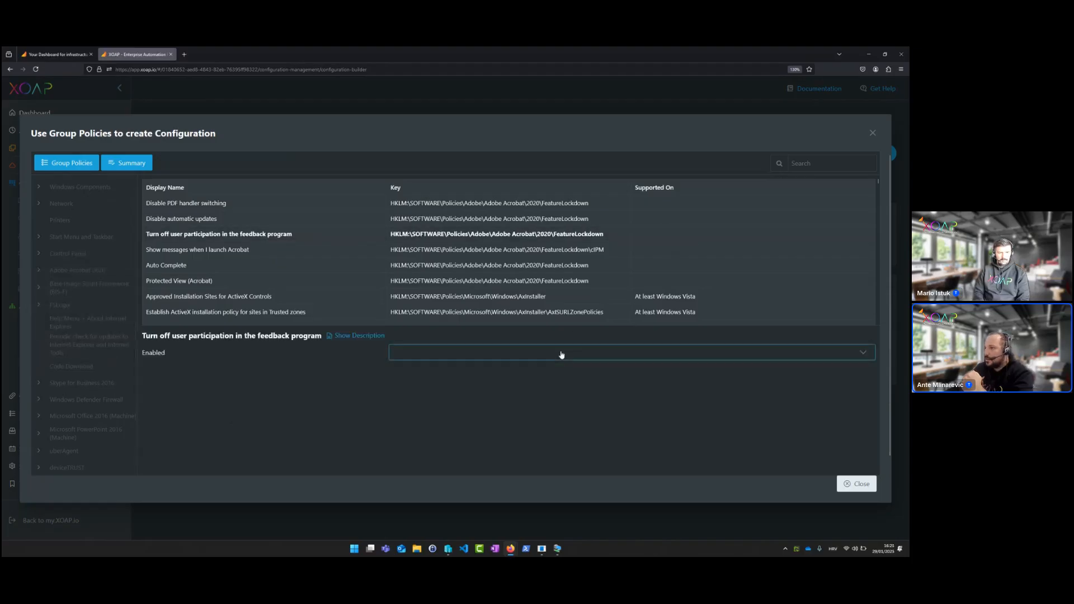
click(491, 412)
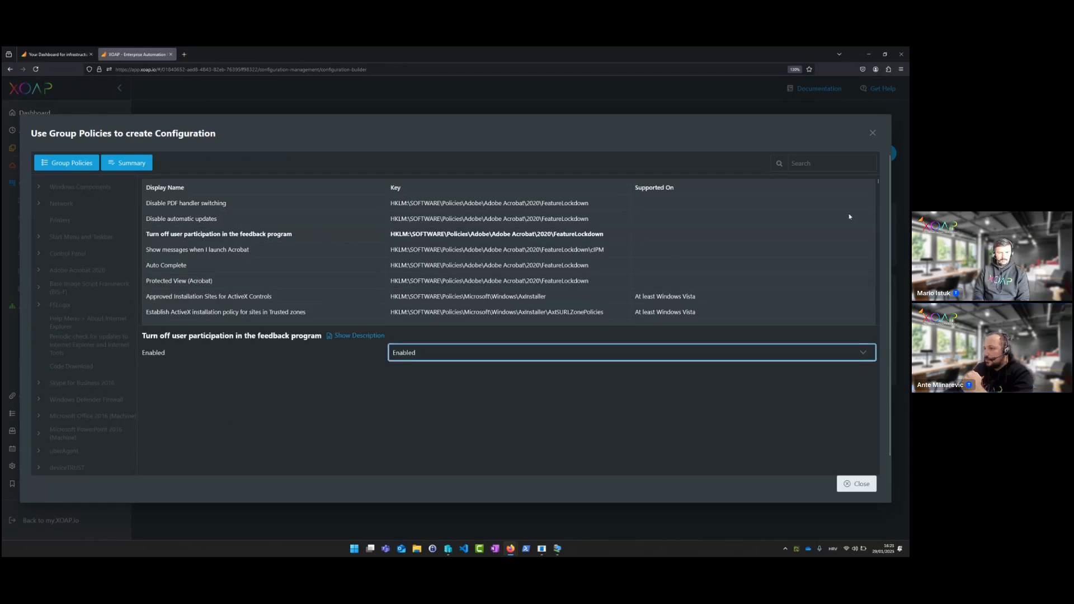
click(872, 133)
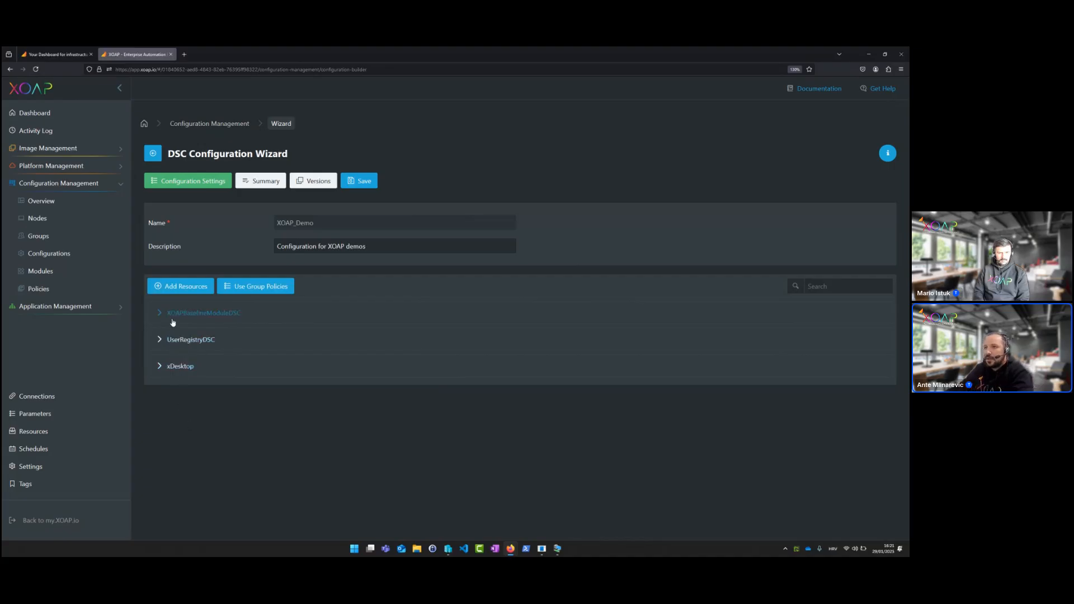
Leave the XOAP_Demo configuration without saving, and view a blank new configuration in the wizard before returning to the configurations list
click(153, 157)
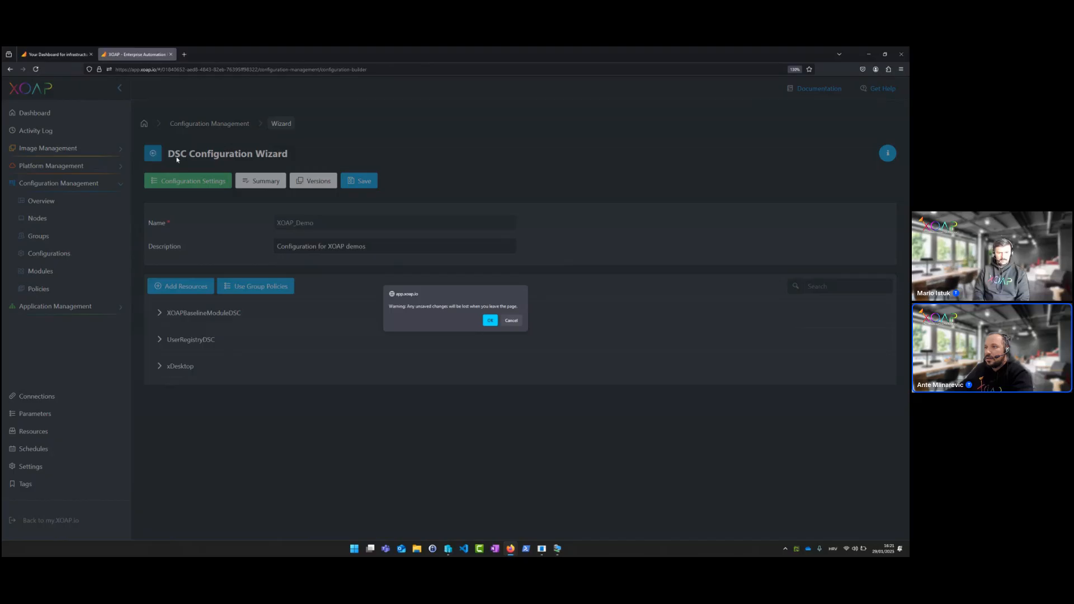
click(490, 319)
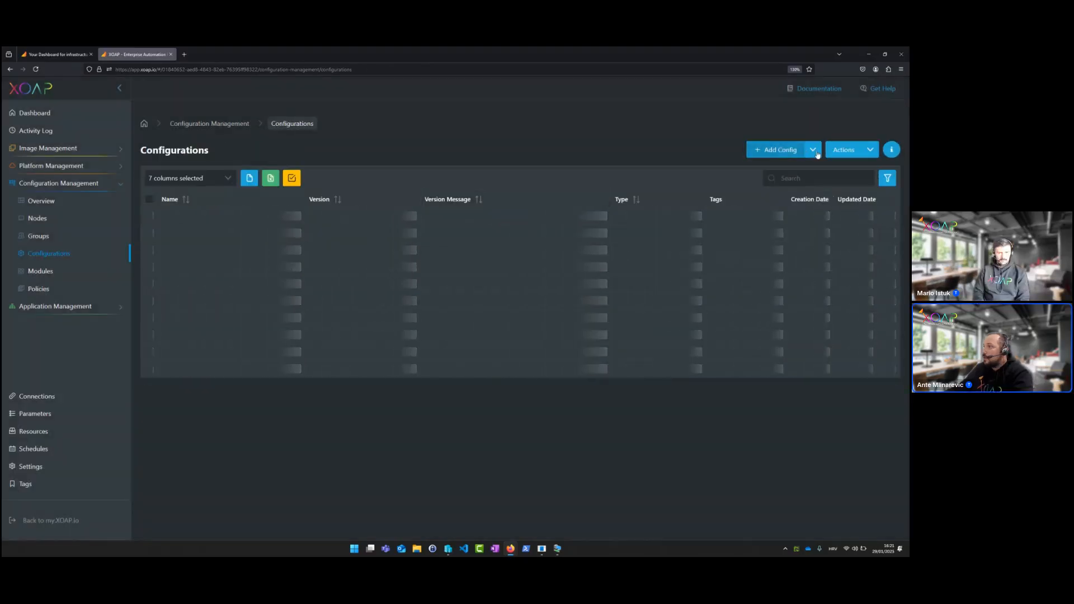
click(817, 154)
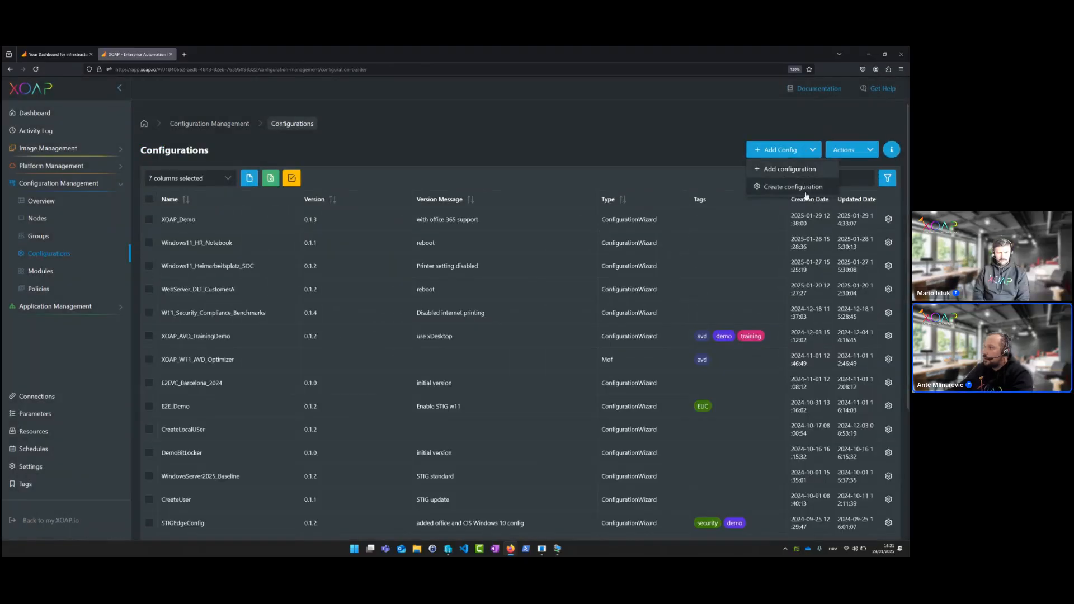
click(806, 186)
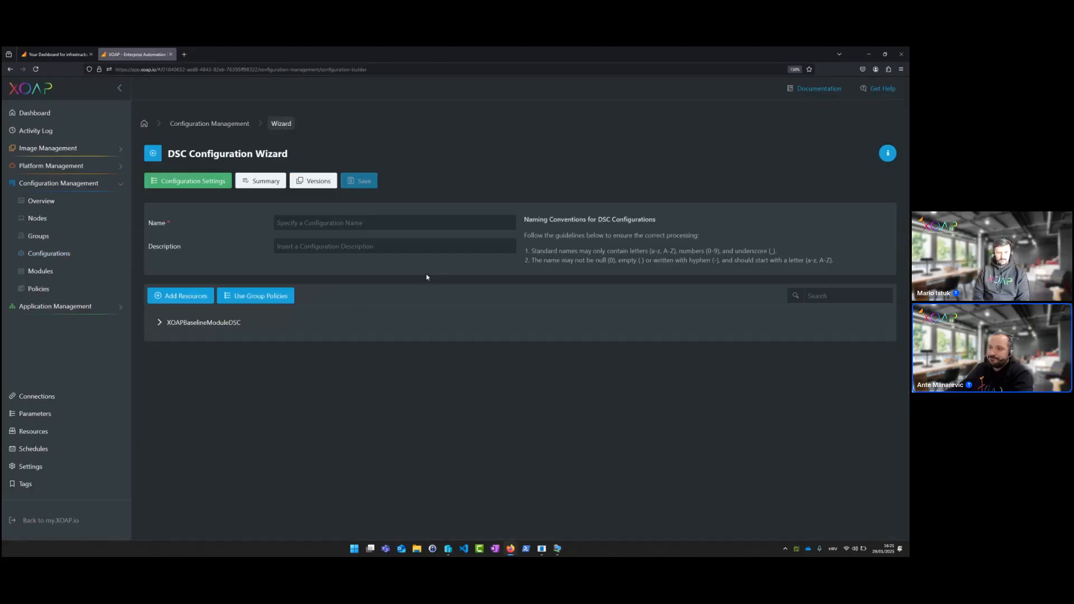
click(160, 157)
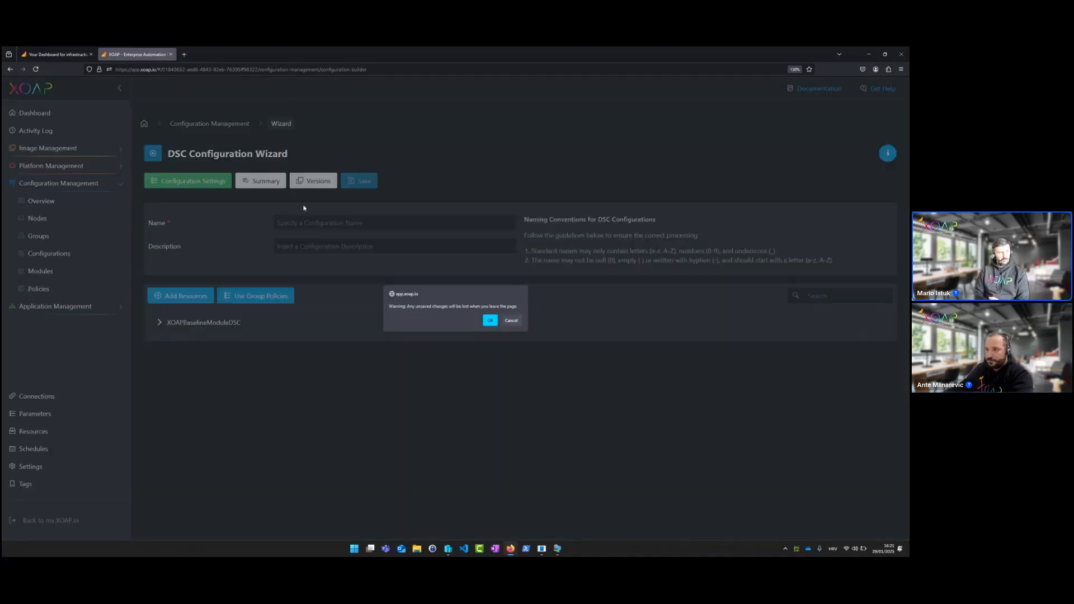
click(490, 320)
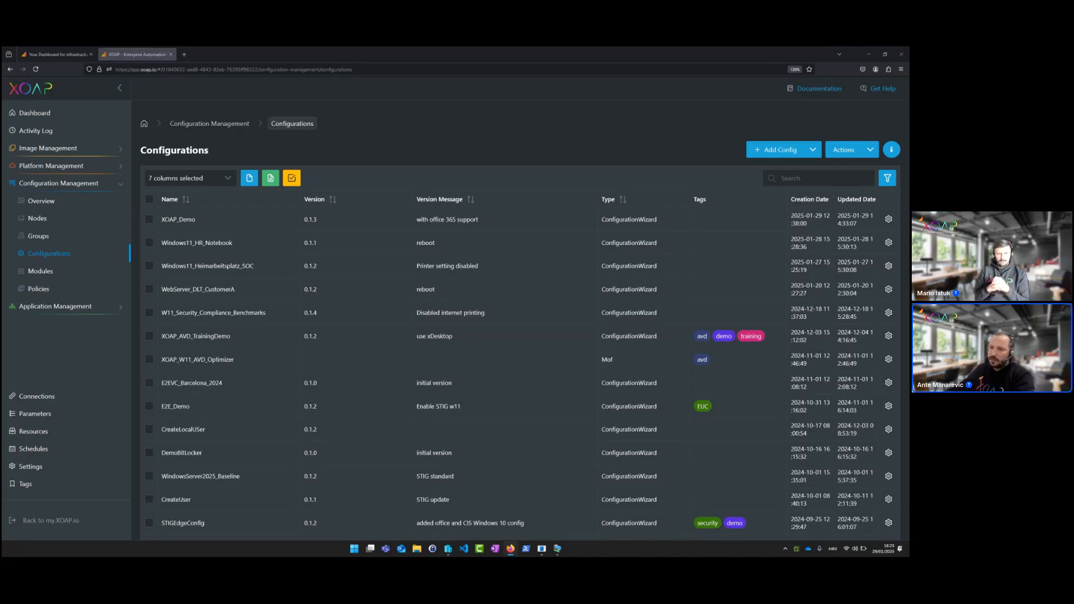
View the Application Management overview and open its list of applications
click(56, 308)
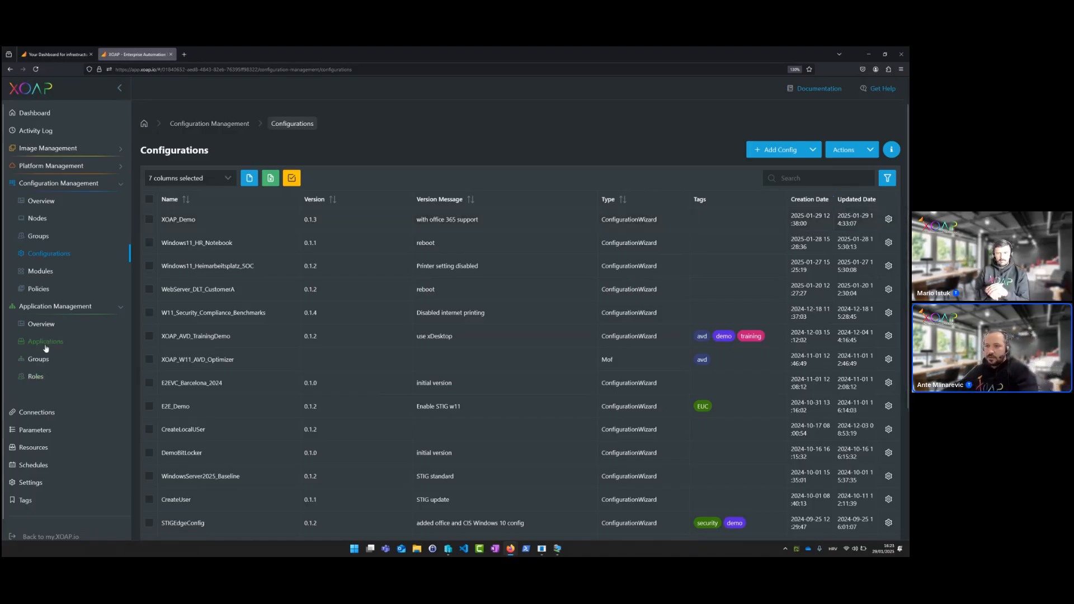
click(43, 325)
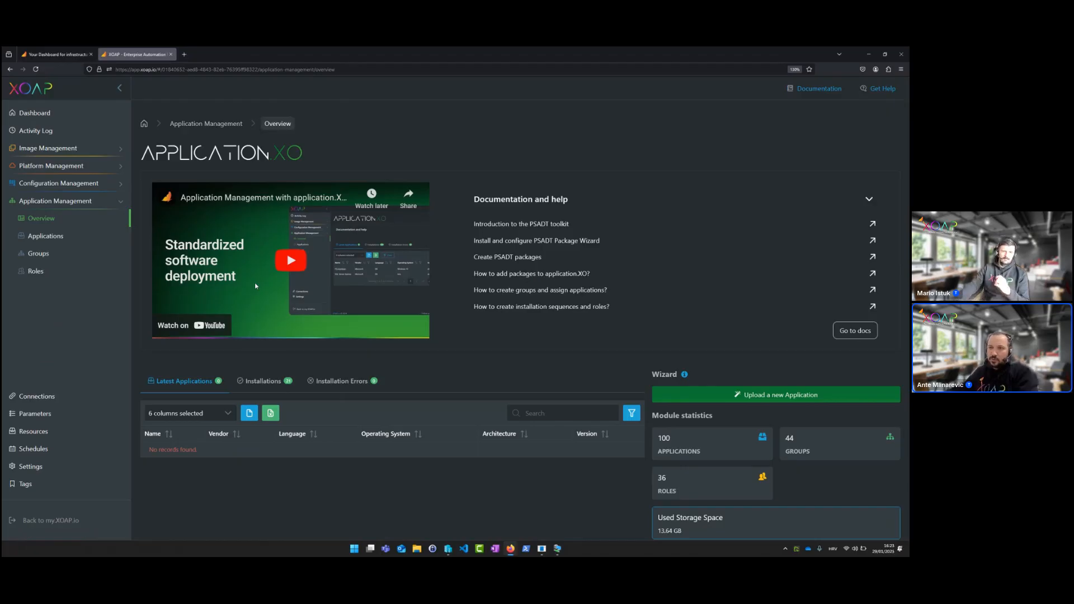
click(52, 239)
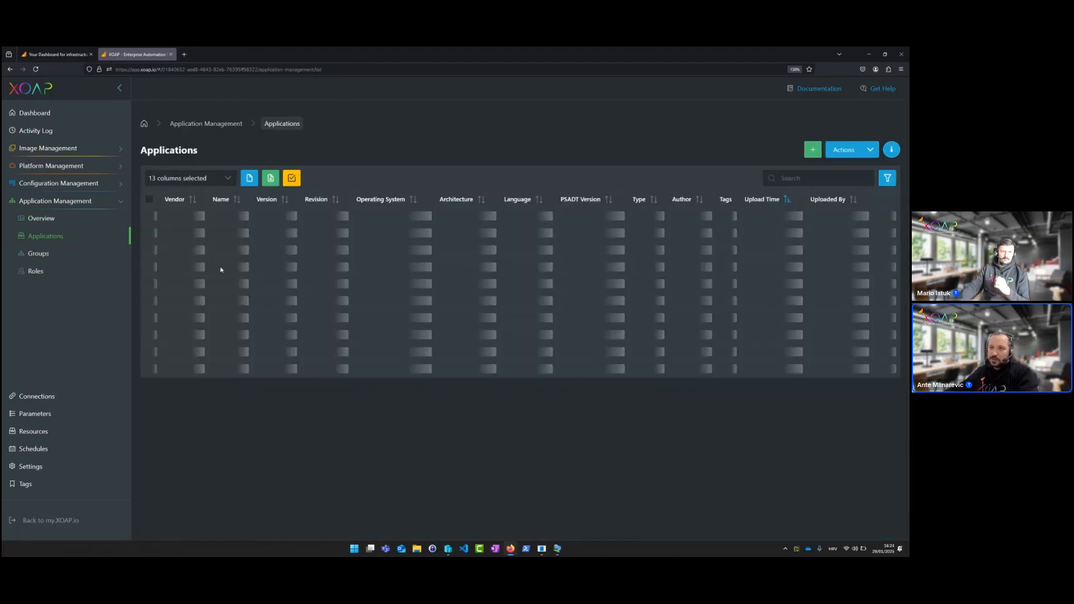
View the upload form for a new application, and check the actions available for the Visual C plus plus application
click(813, 151)
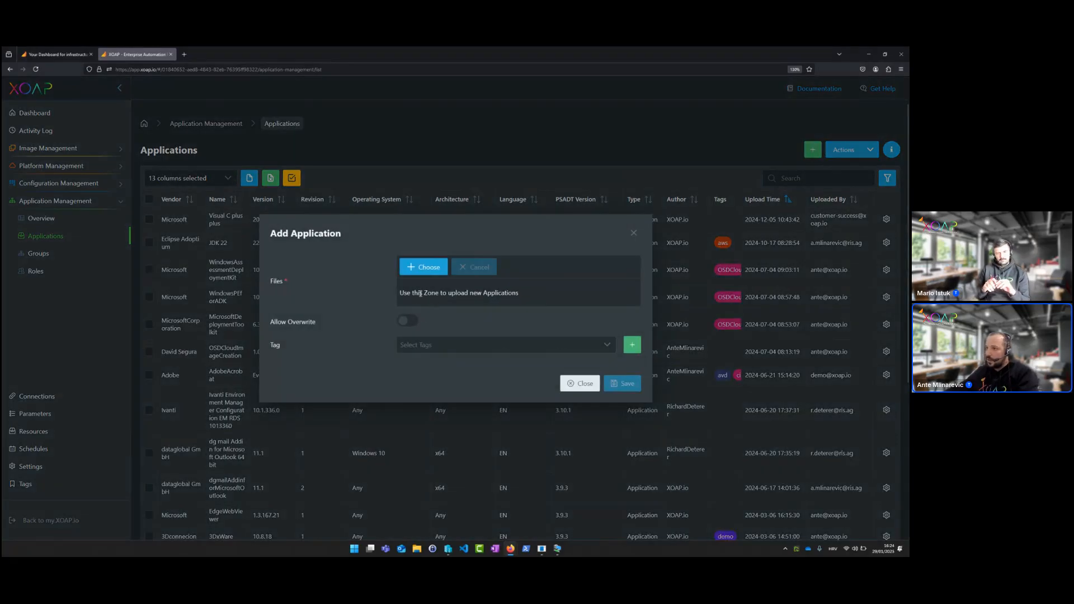
click(633, 233)
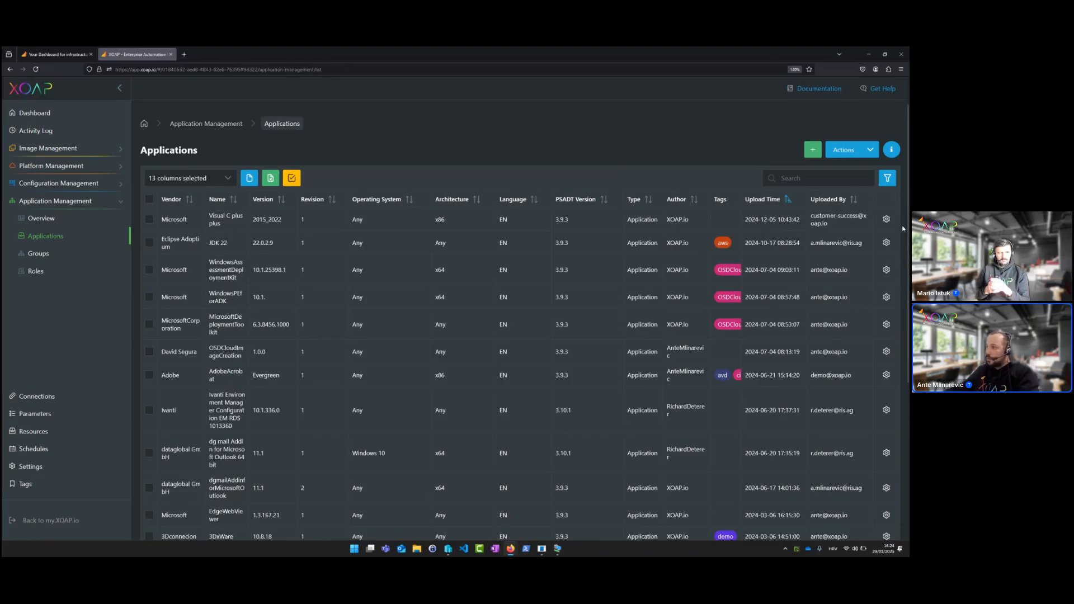
click(886, 218)
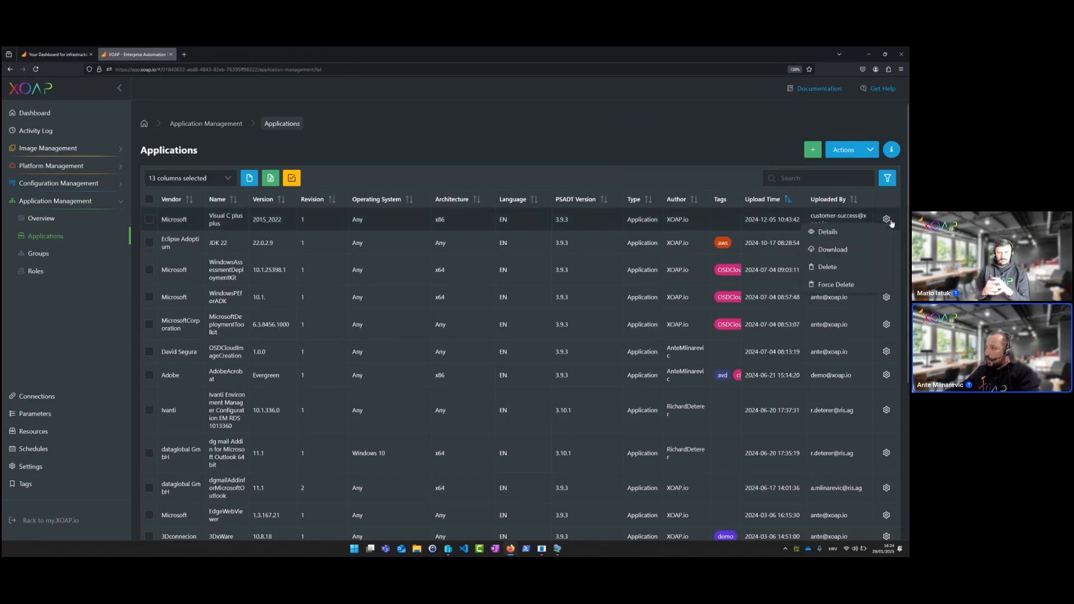
click(879, 252)
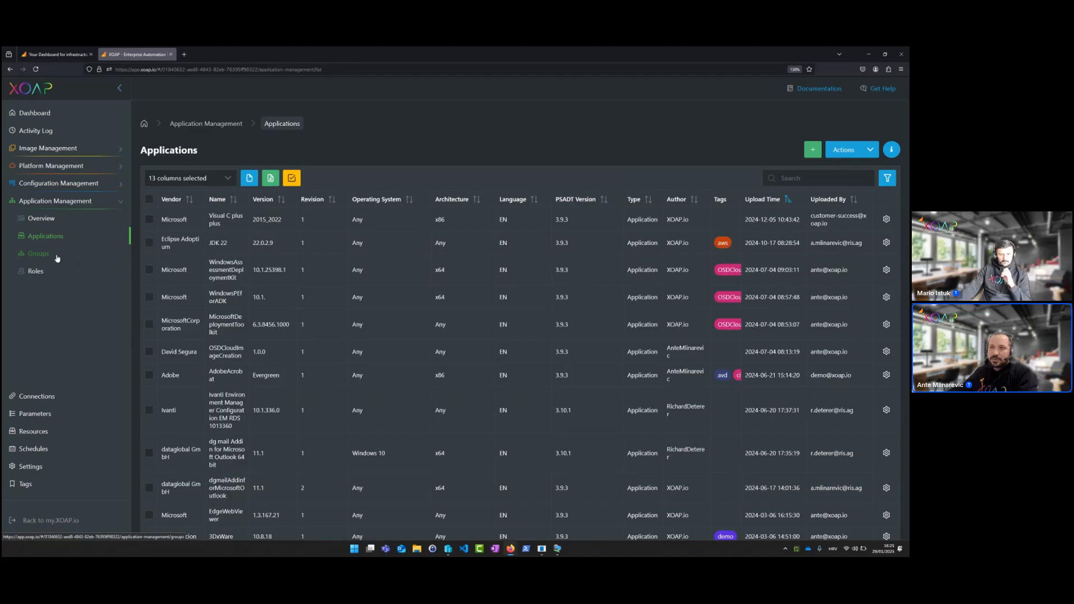
Review the application groups and the application roles, pointing out XOAP_Demo_Role and Windows11_HR_Department
click(57, 259)
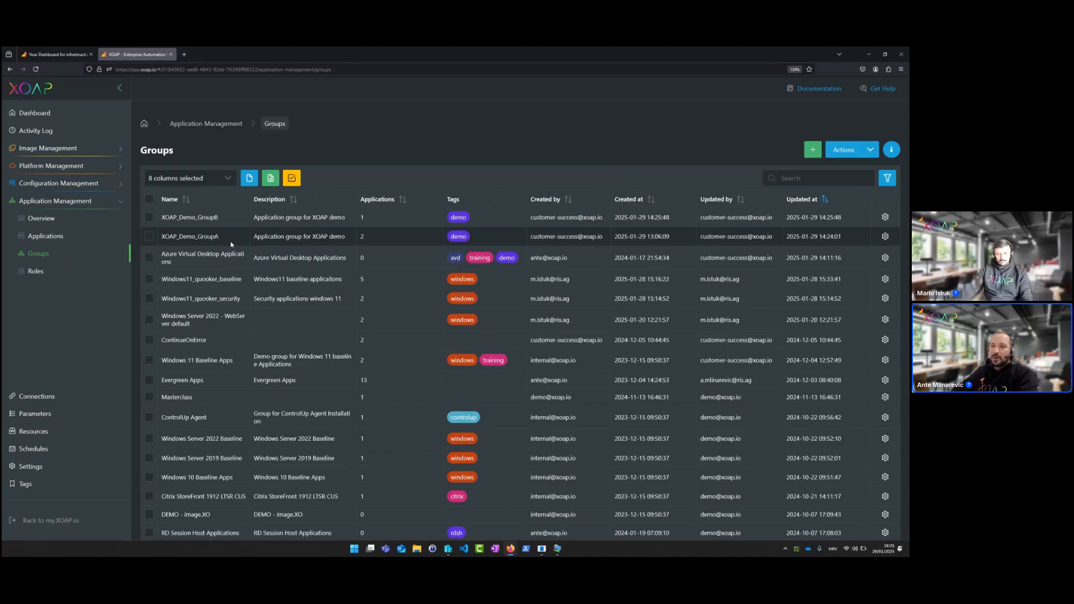
click(57, 273)
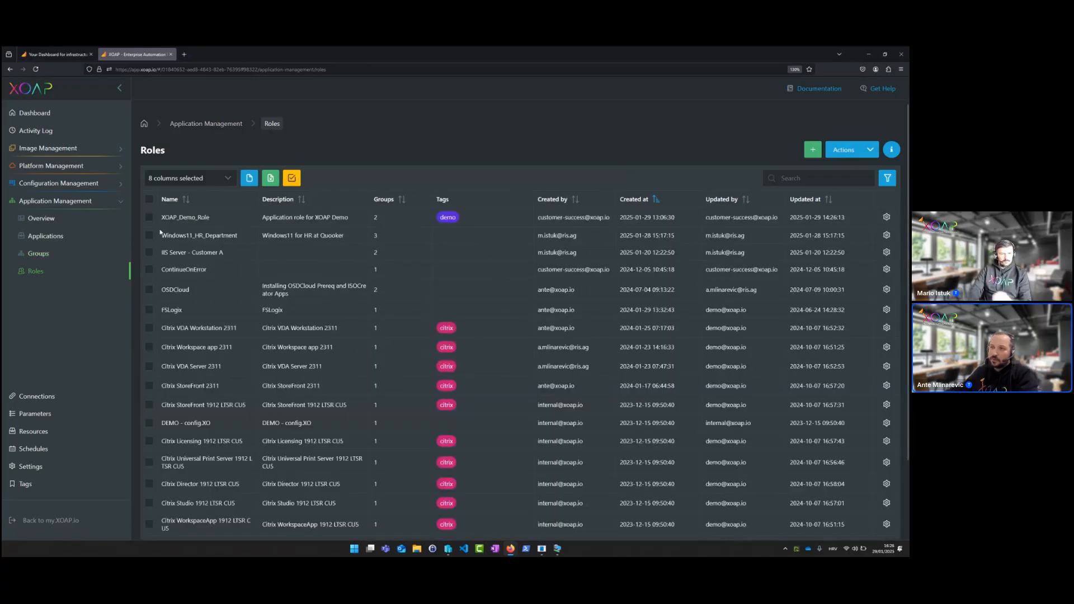
drag(212, 218, 178, 218)
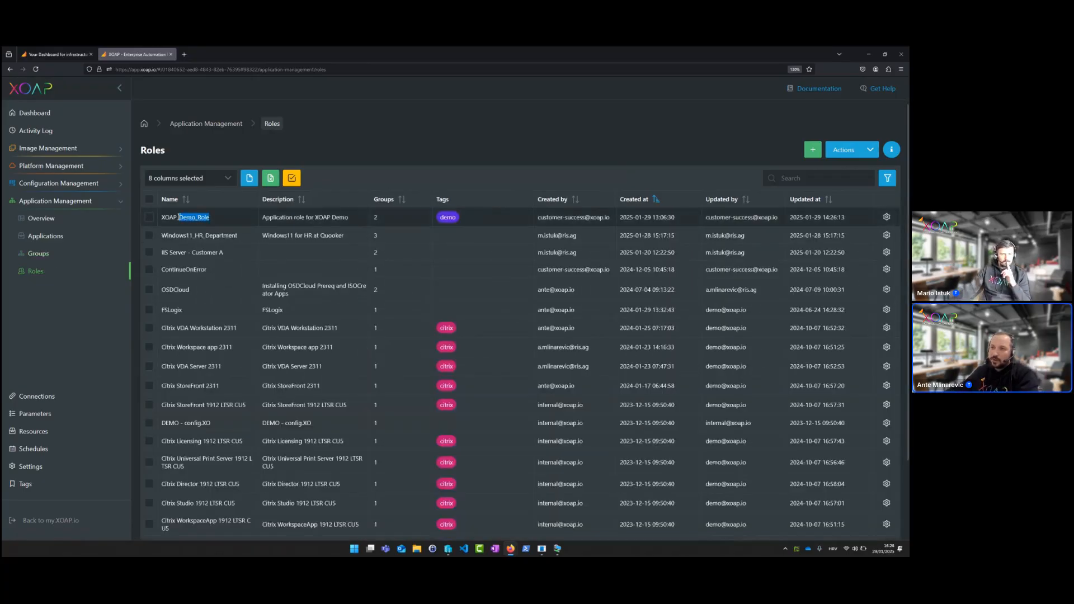
click(230, 228)
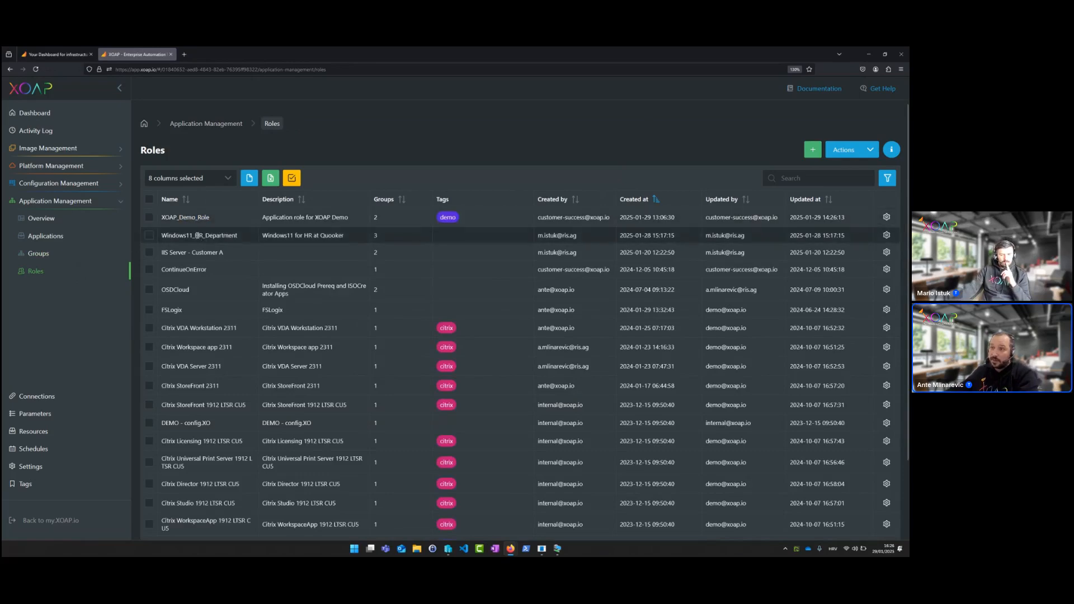
drag(195, 235, 241, 236)
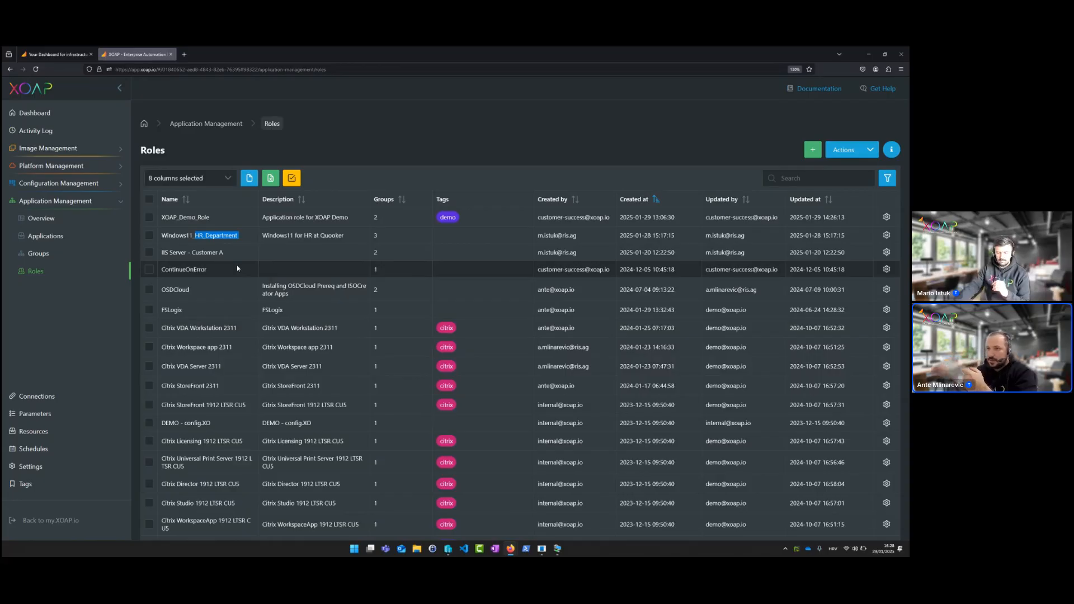
Add Microsoft Visual C plus plus to the XOAP_Demo_GroupB application group with deployment type Install and deploy mode NonInteractive, and save the group
click(96, 257)
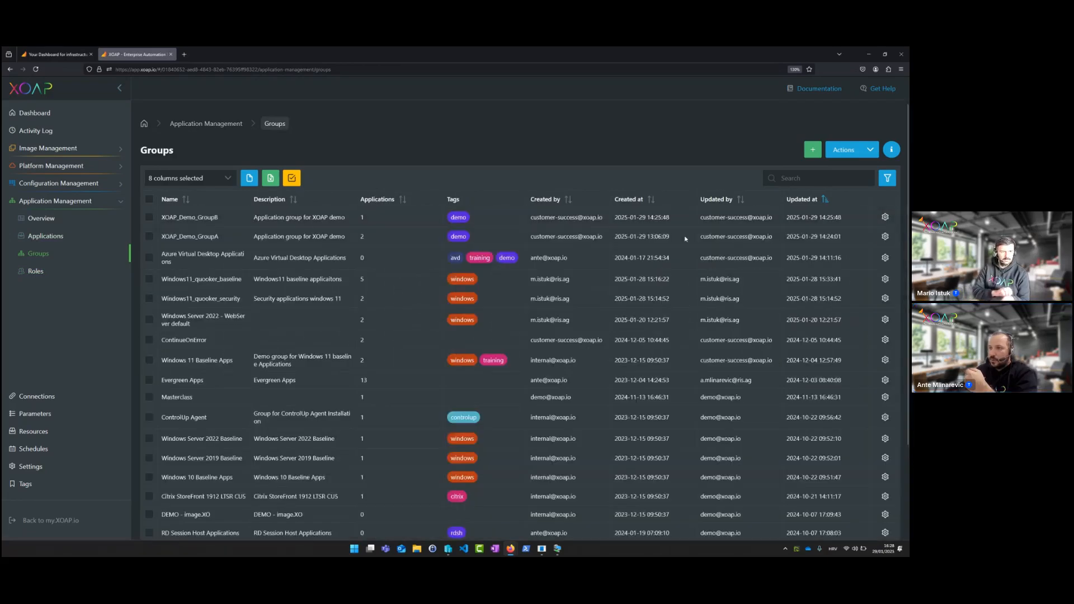
click(884, 218)
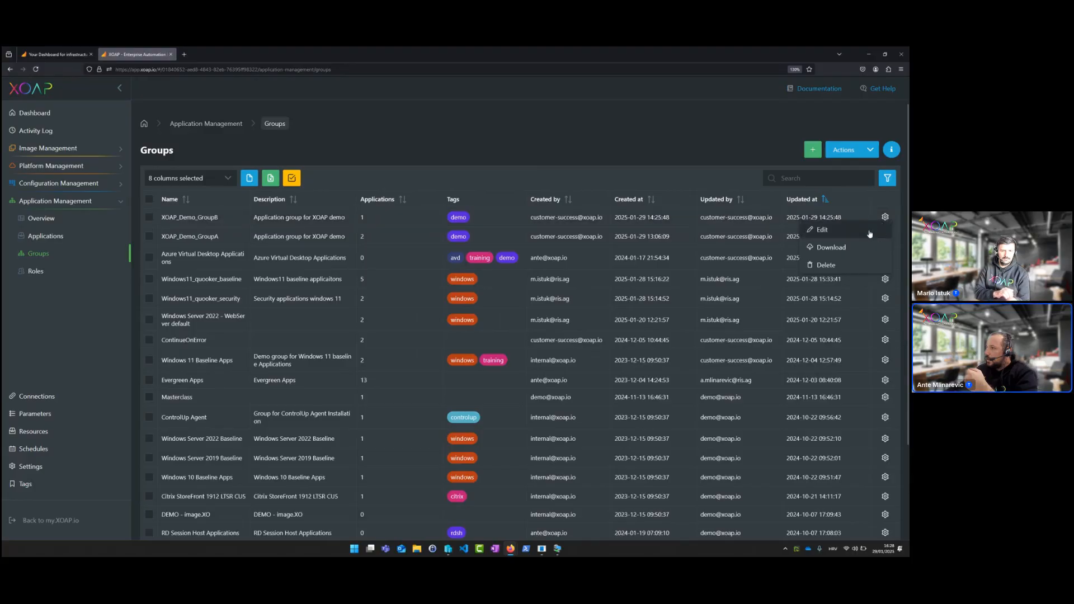
click(868, 231)
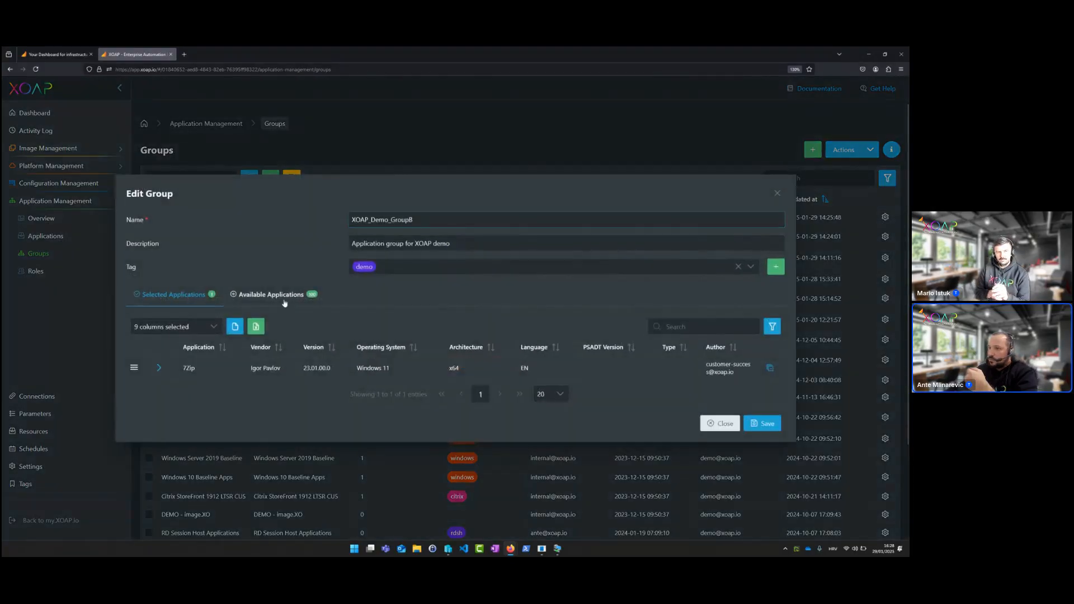
click(285, 300)
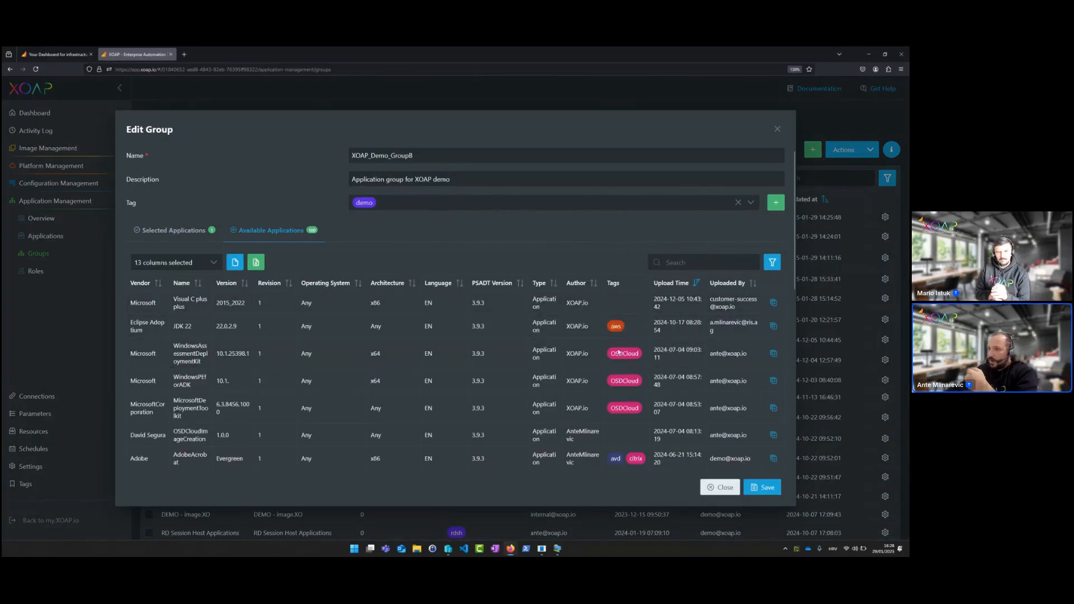
click(775, 306)
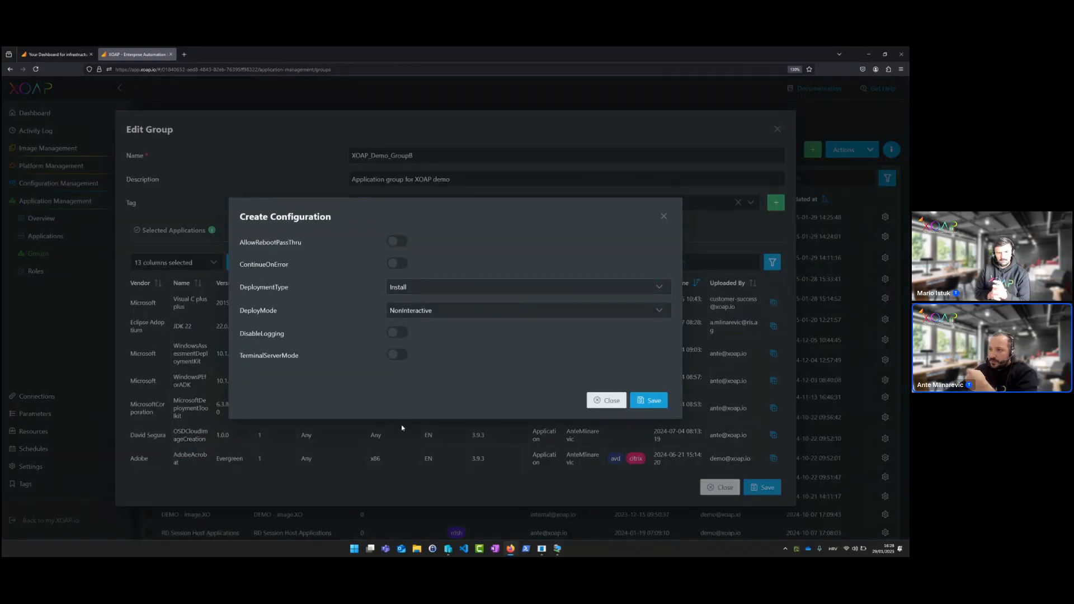
click(660, 401)
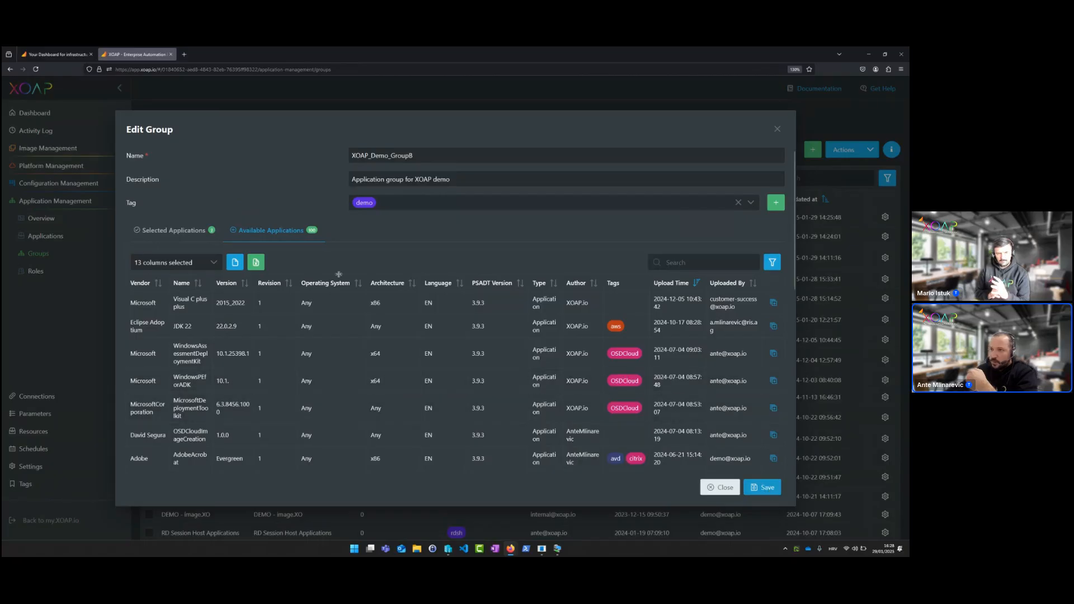
click(175, 230)
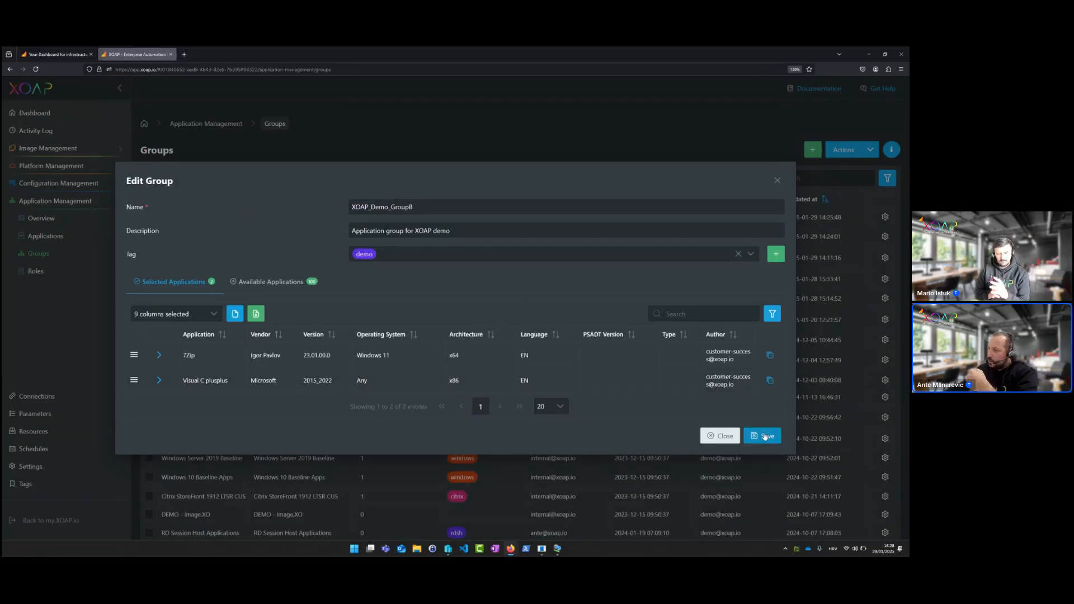
click(755, 436)
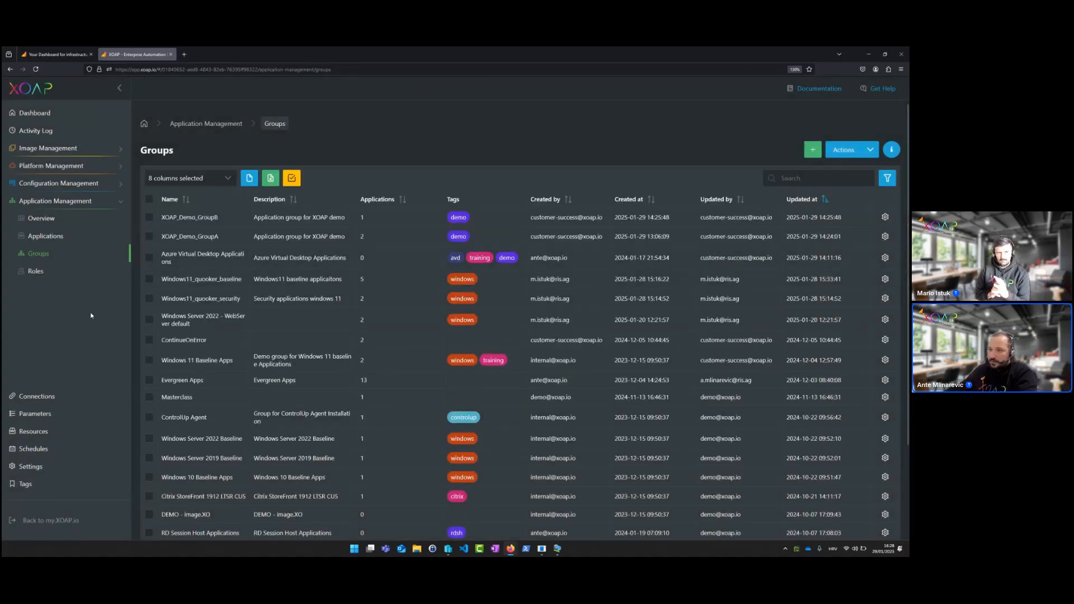
Open the Image Management images list and check the actions available for the azure-avd-w11-23h2-ebt-m365v6 image
click(50, 150)
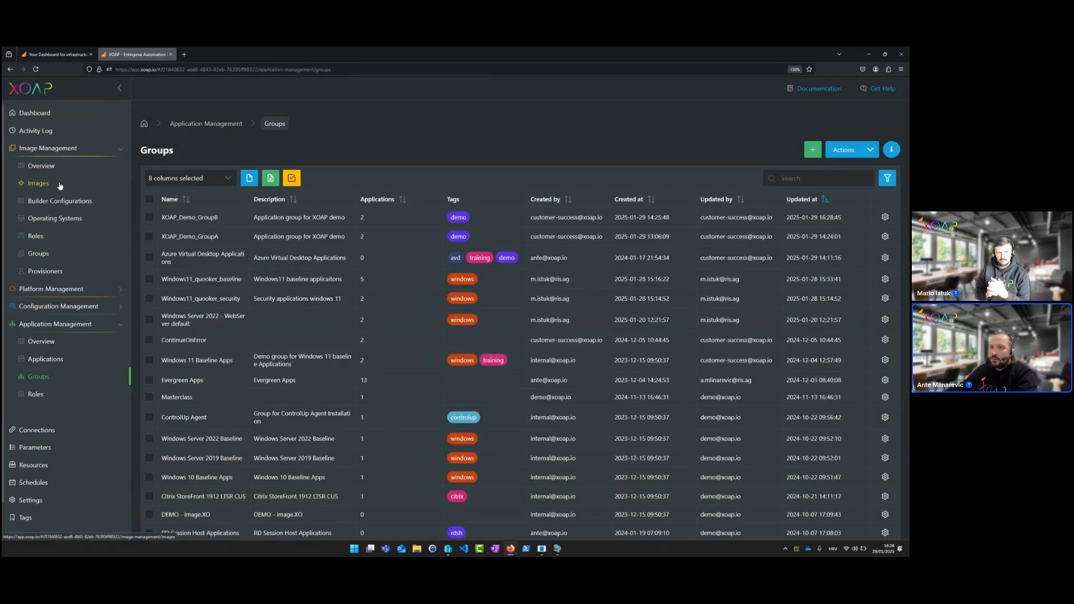
click(60, 184)
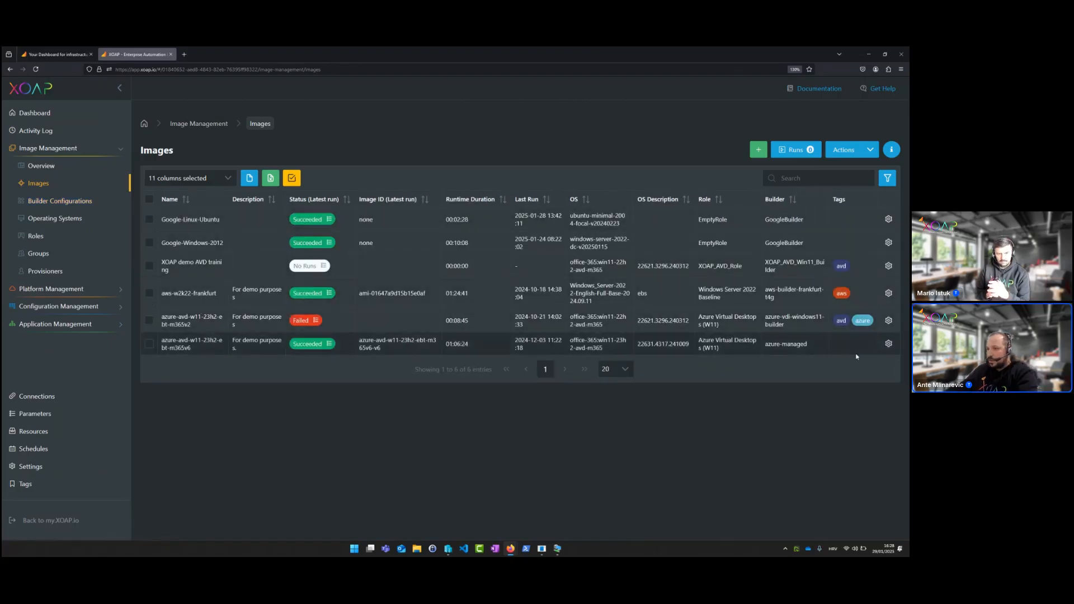
click(889, 343)
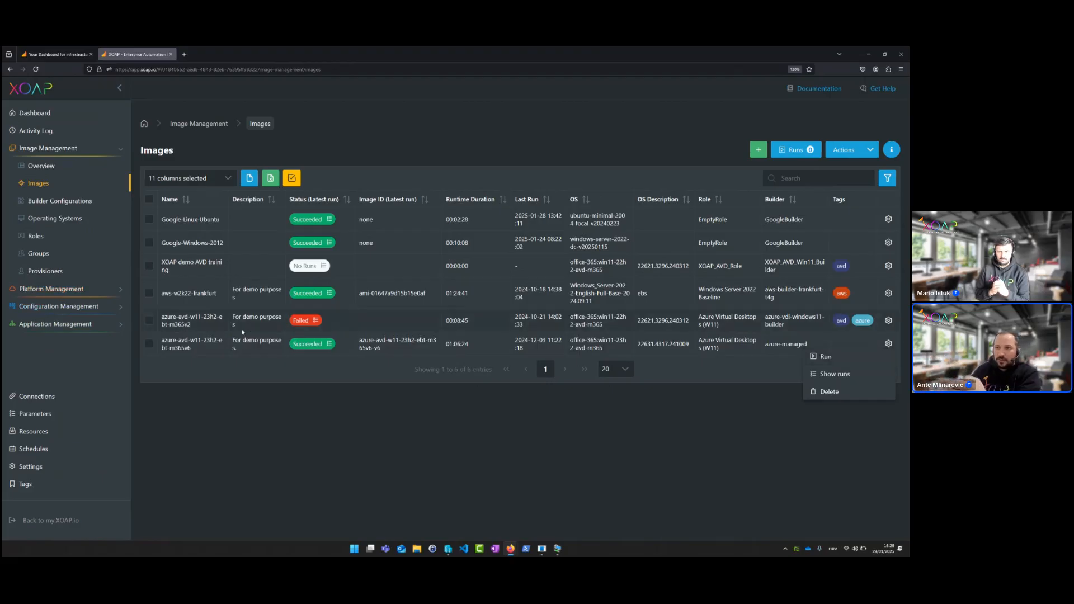
click(352, 385)
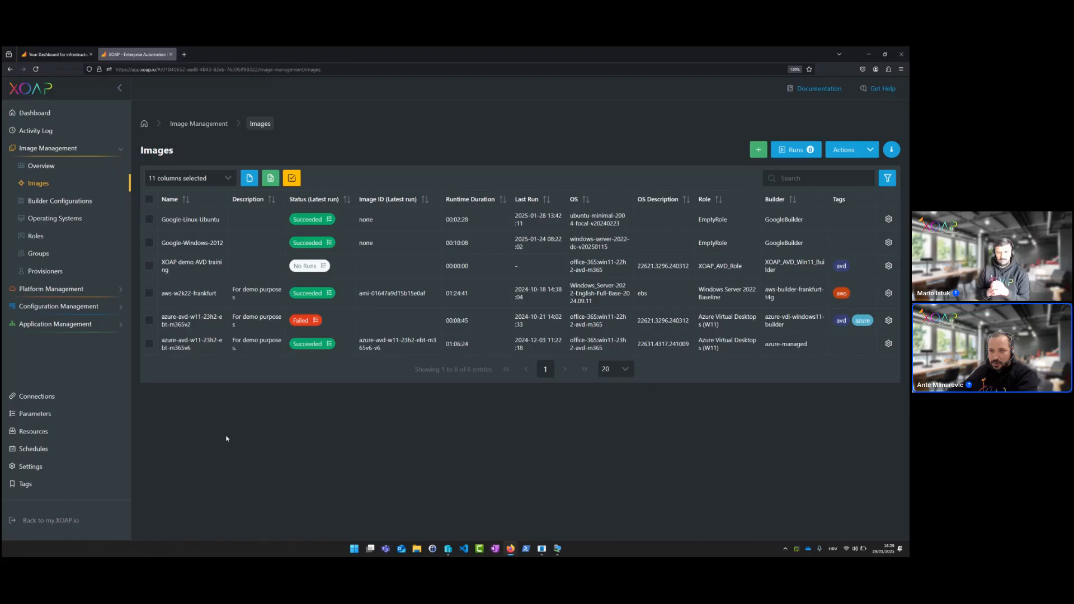
Go to the cloud connections, start a new connection, and check which connection types are available
click(32, 398)
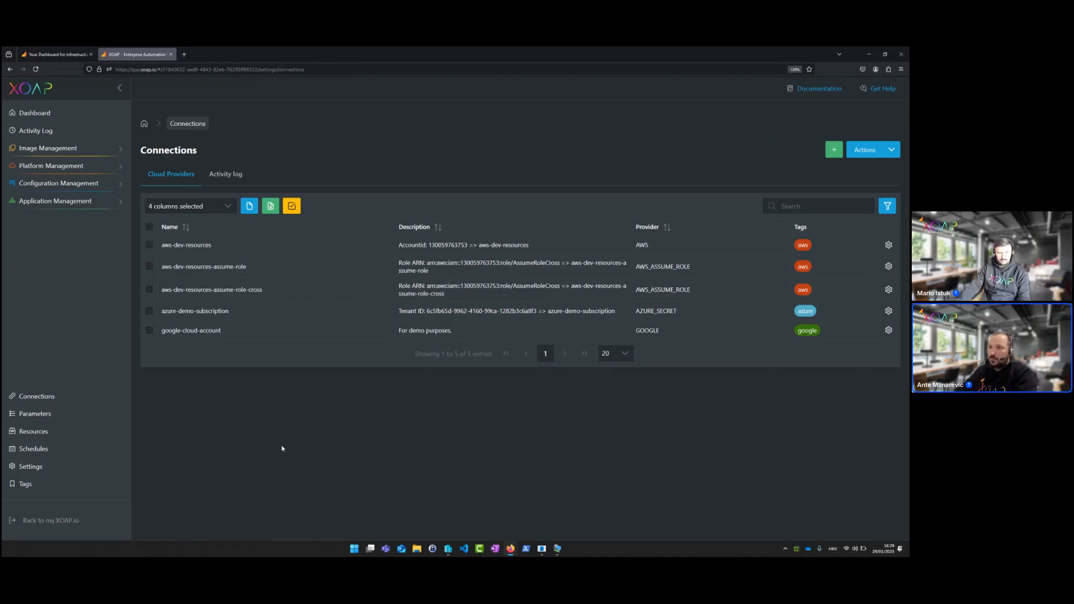
click(833, 150)
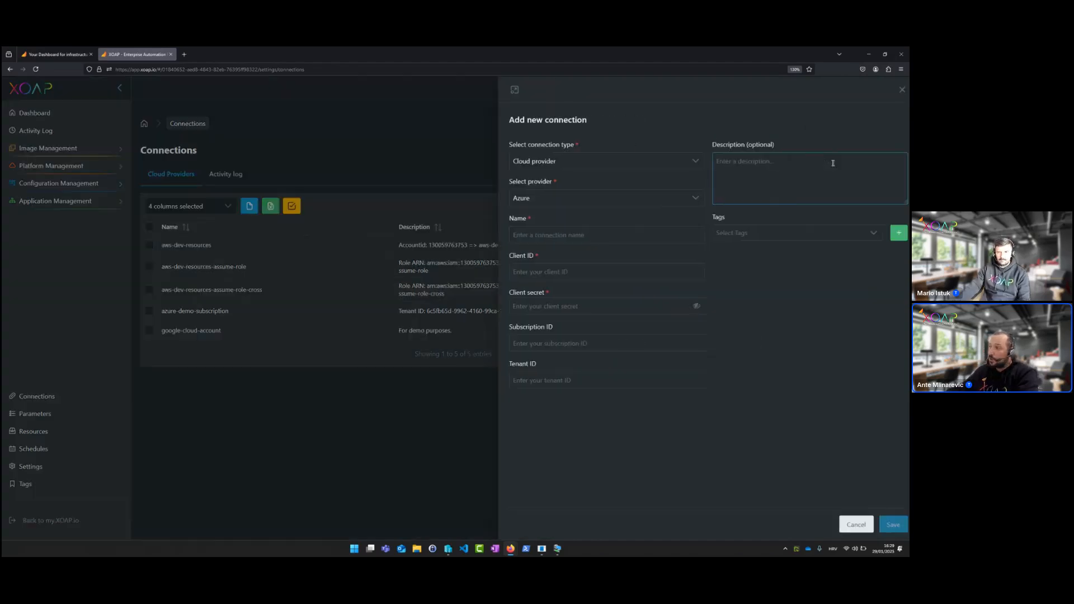
click(585, 160)
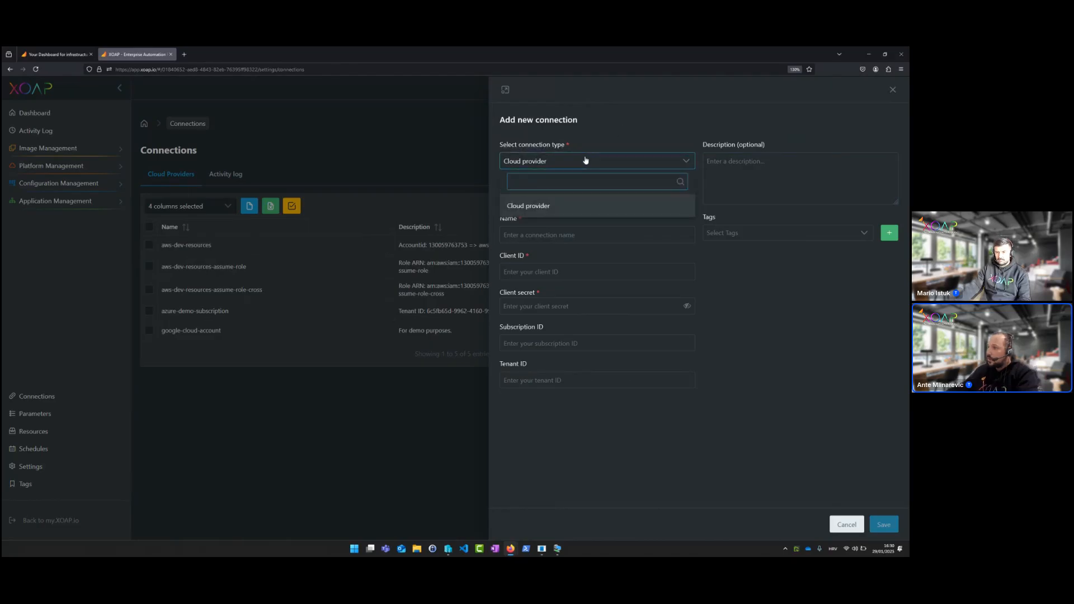
click(585, 161)
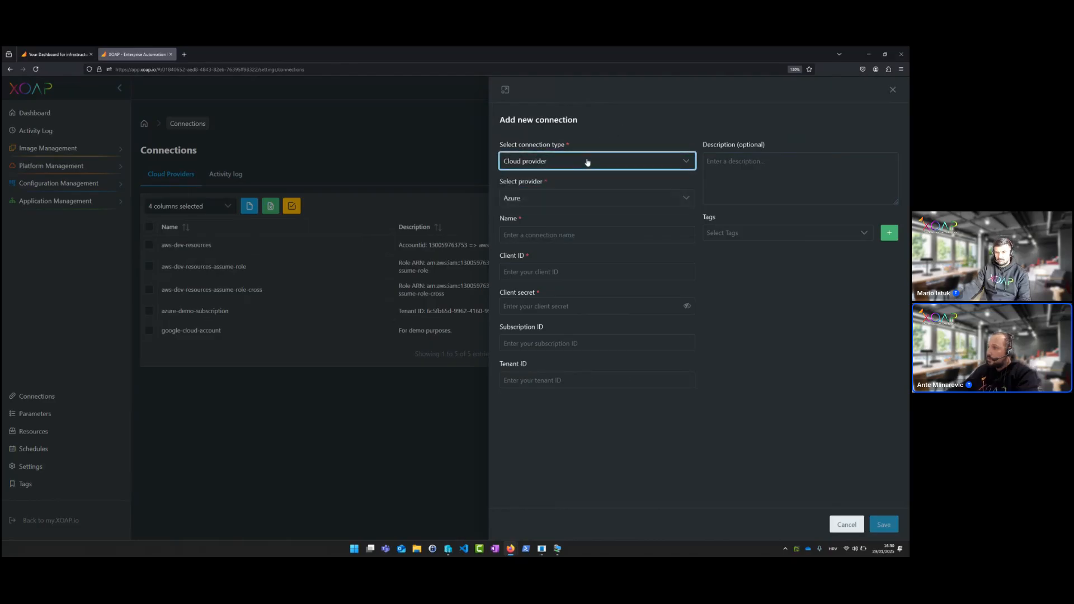
click(661, 158)
click(662, 160)
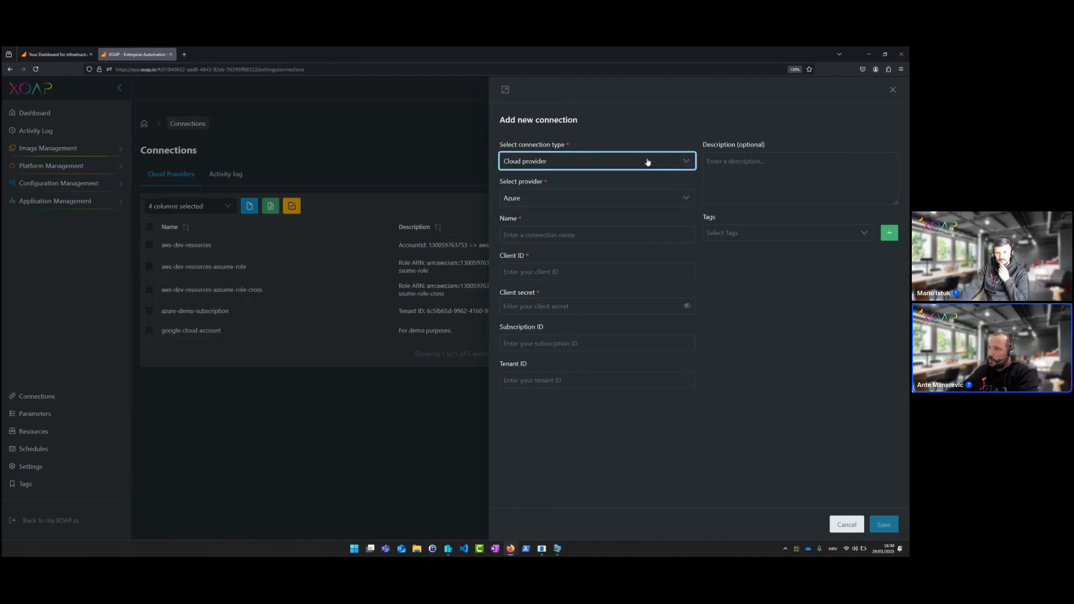
click(647, 162)
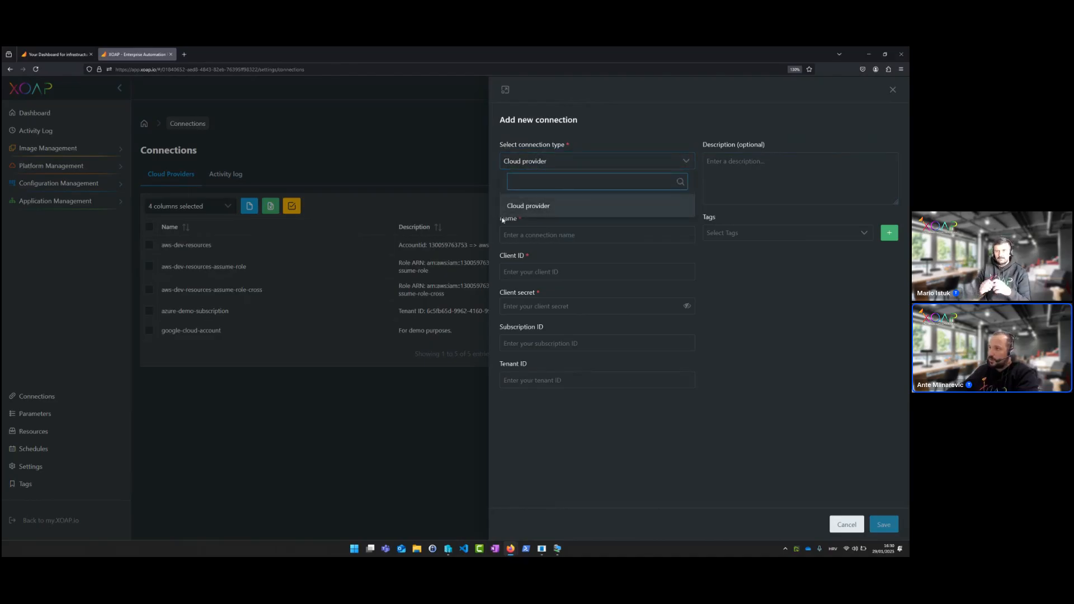
click(707, 248)
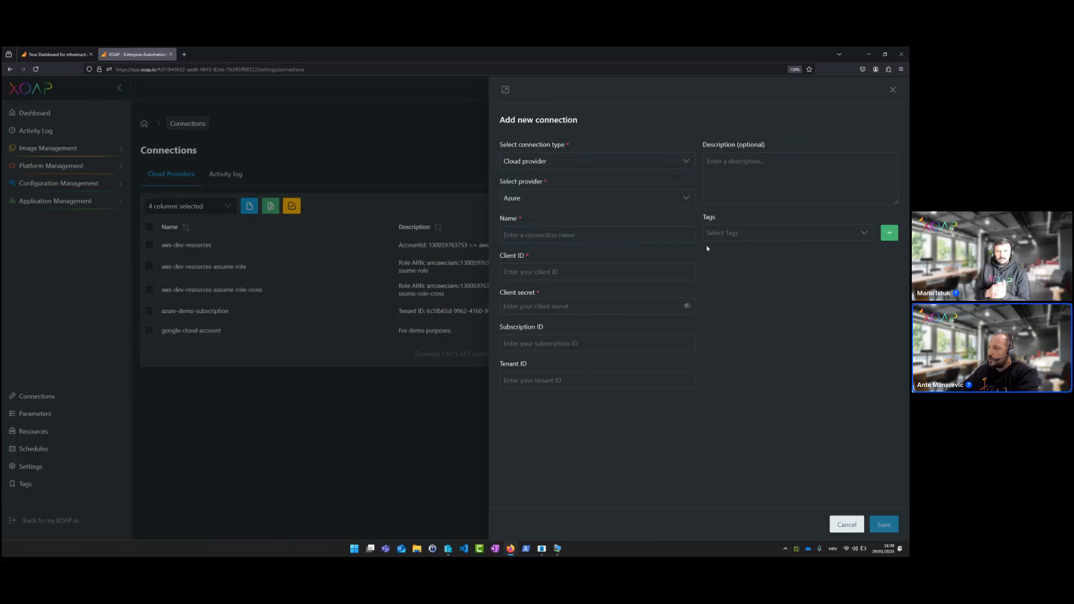
Check the provider options for the new connection, review the fields required for Azure, and close the form without saving
click(589, 200)
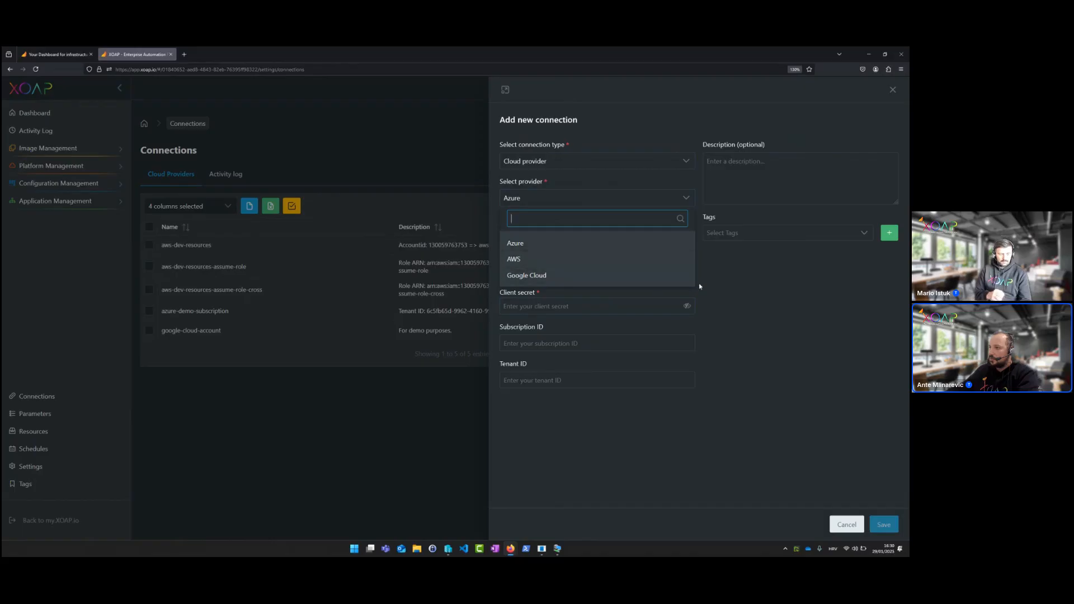
click(574, 245)
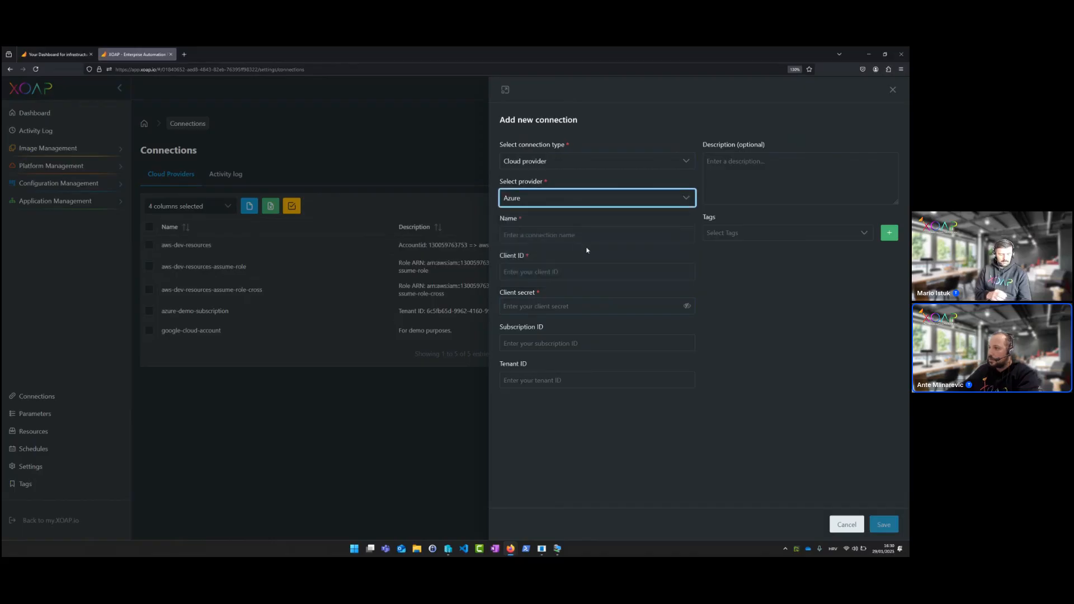
click(587, 241)
double_click(511, 219)
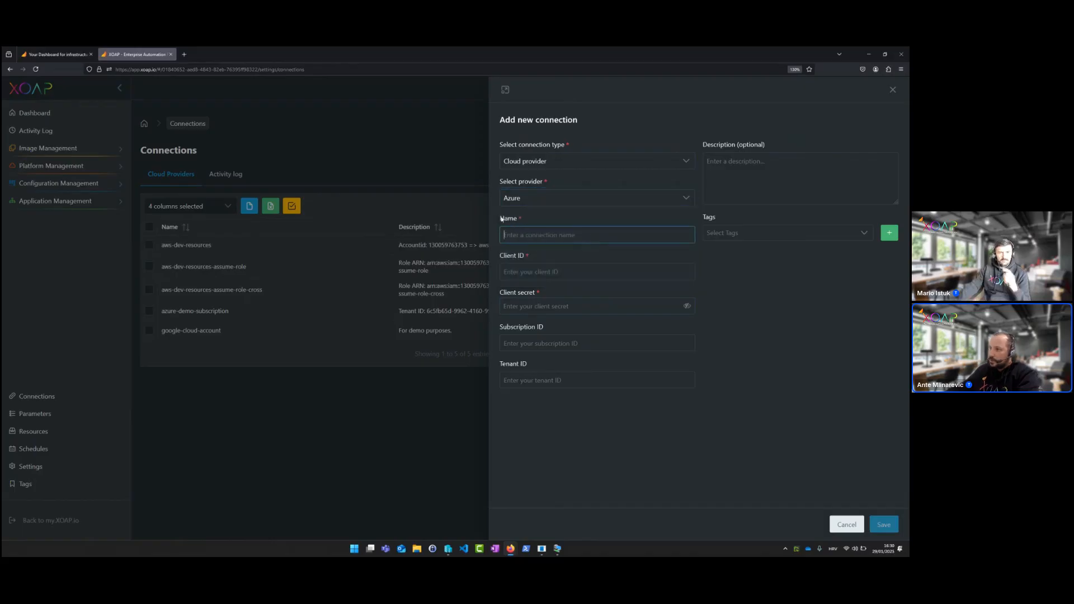
click(547, 239)
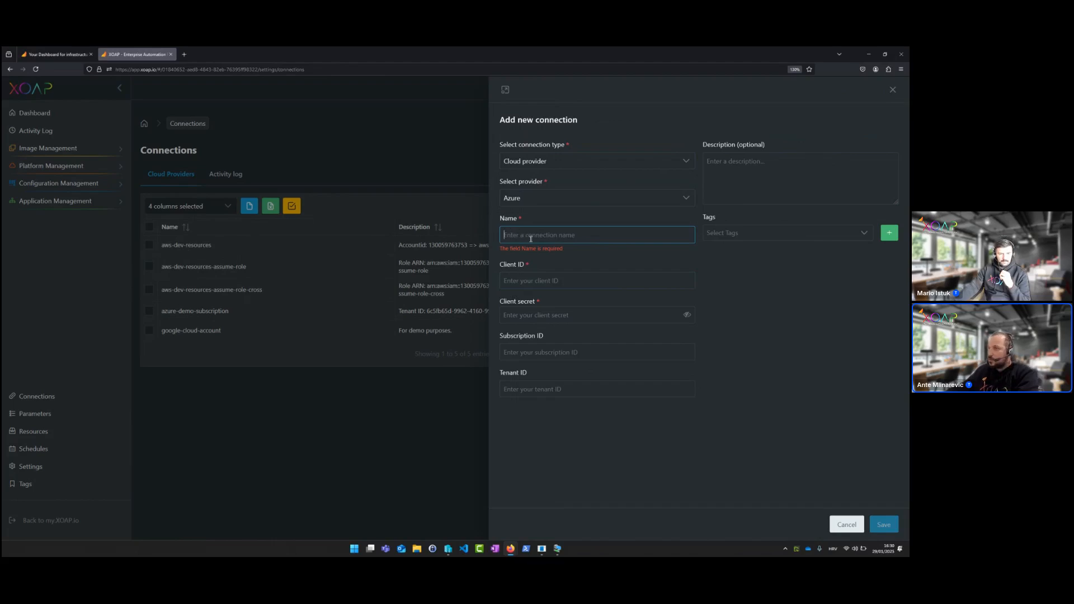
click(541, 278)
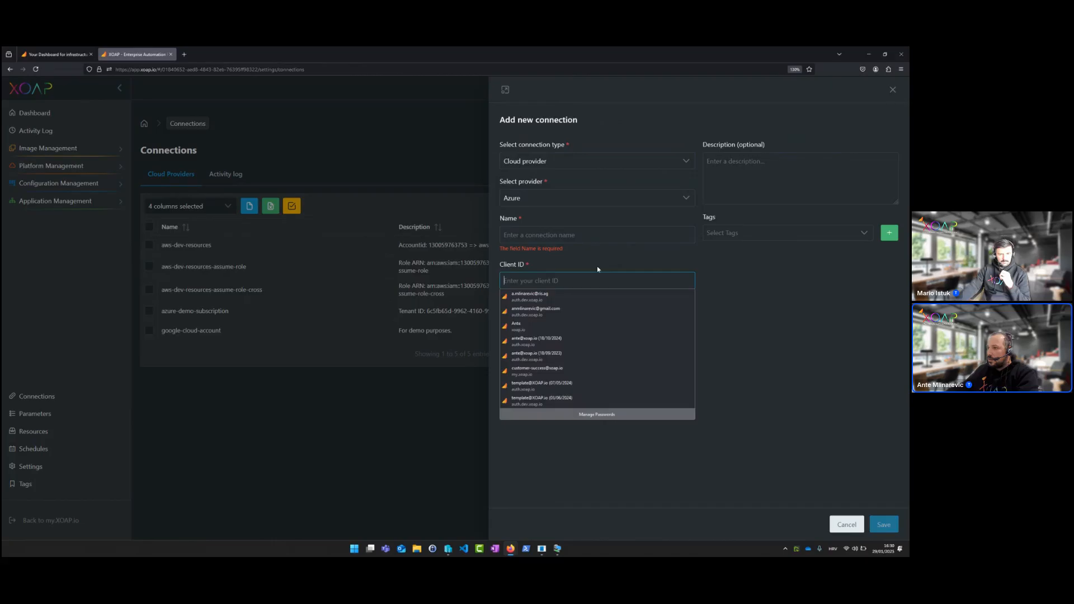
click(803, 279)
click(613, 354)
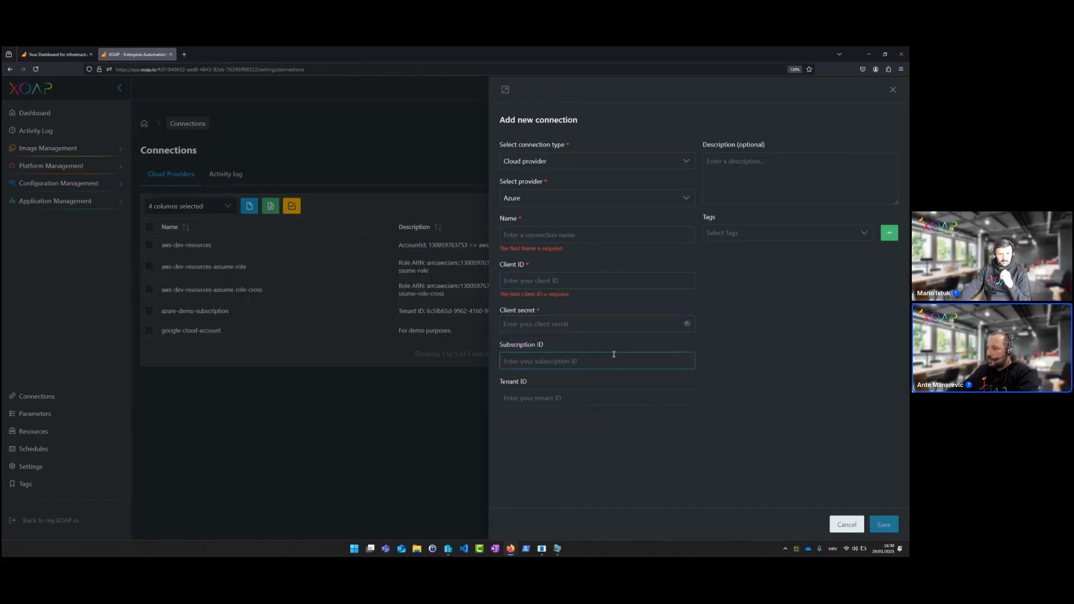
click(583, 395)
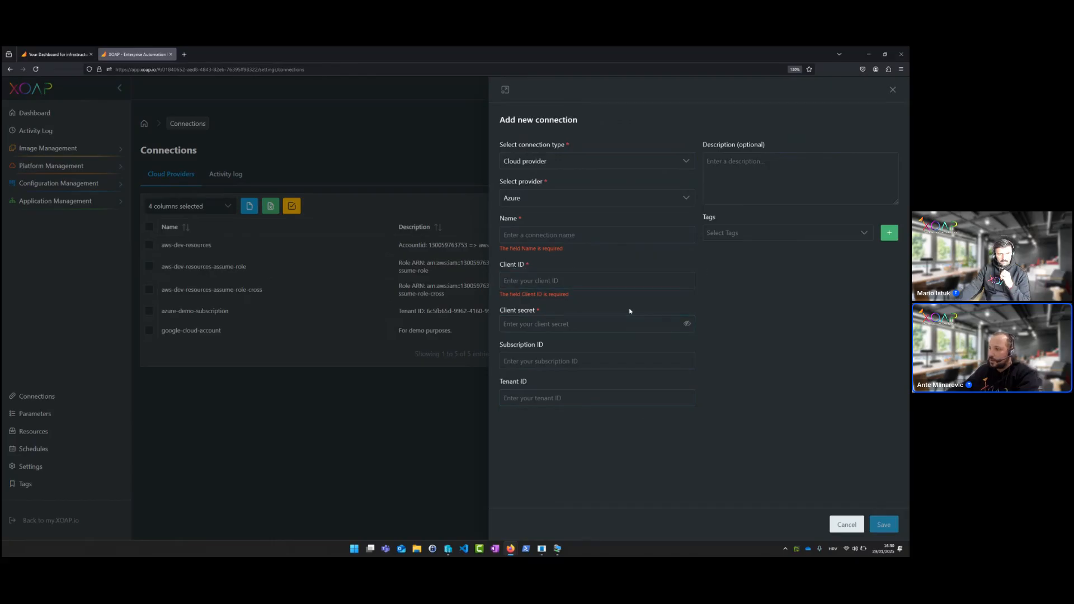
click(400, 406)
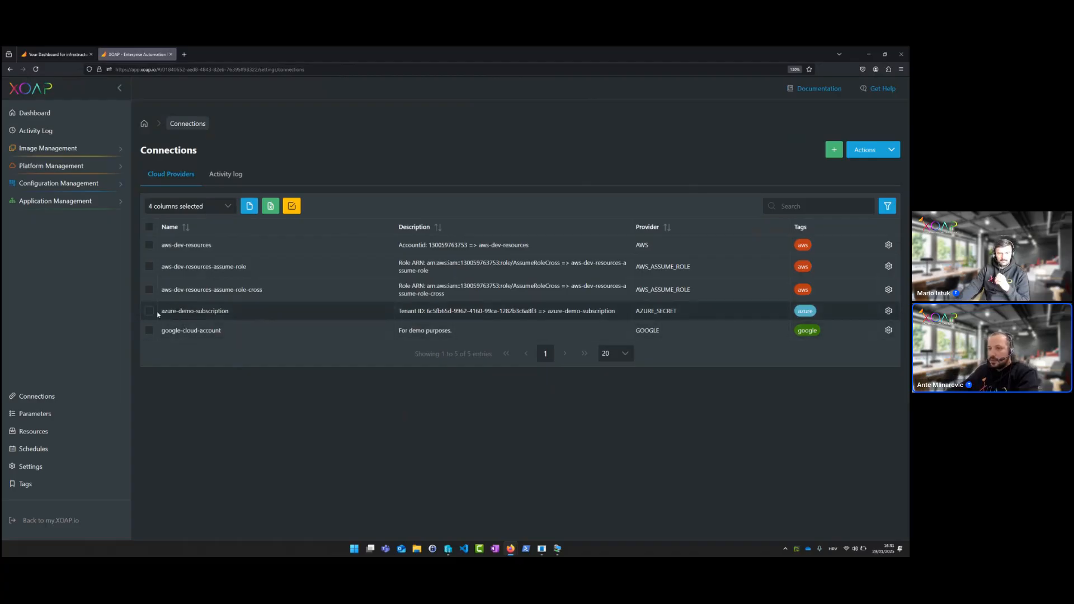
View the details of the azure-demo-subscription connection and review its credential fields and Image Management assignments
drag(161, 312, 182, 318)
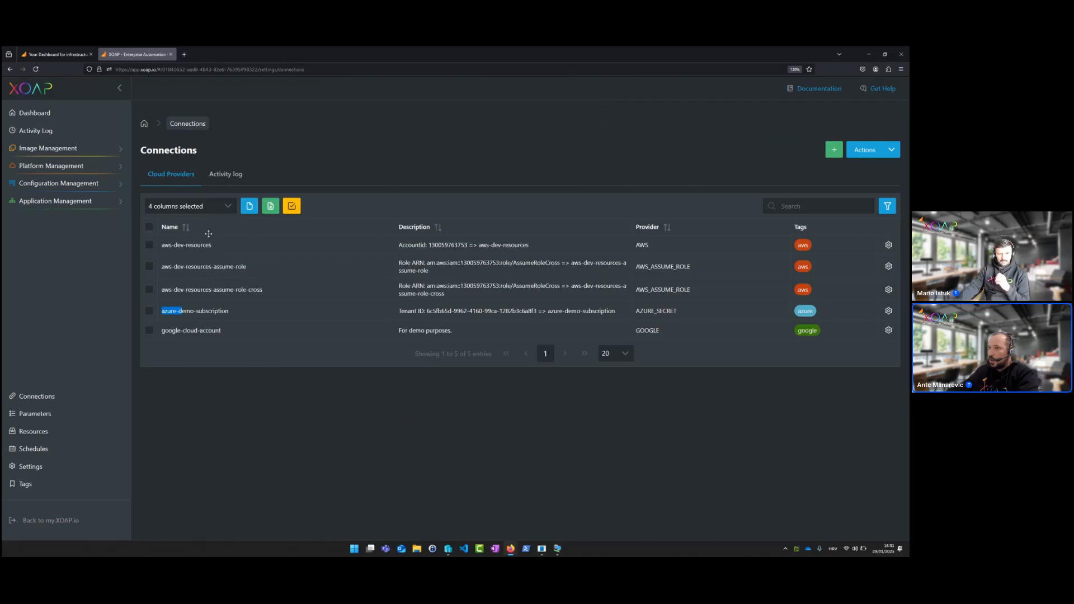
click(889, 310)
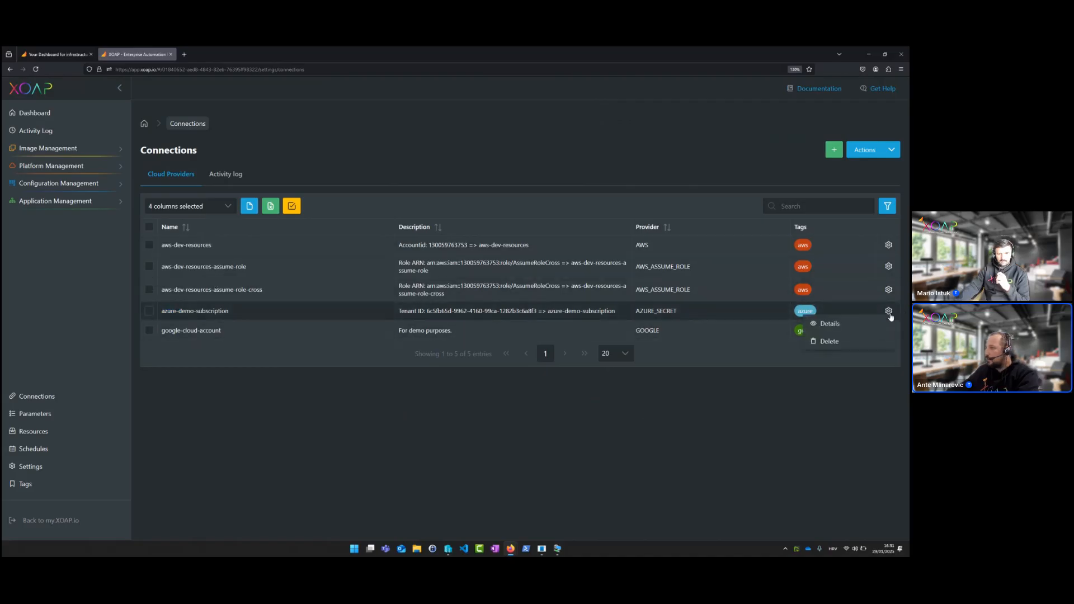
click(876, 324)
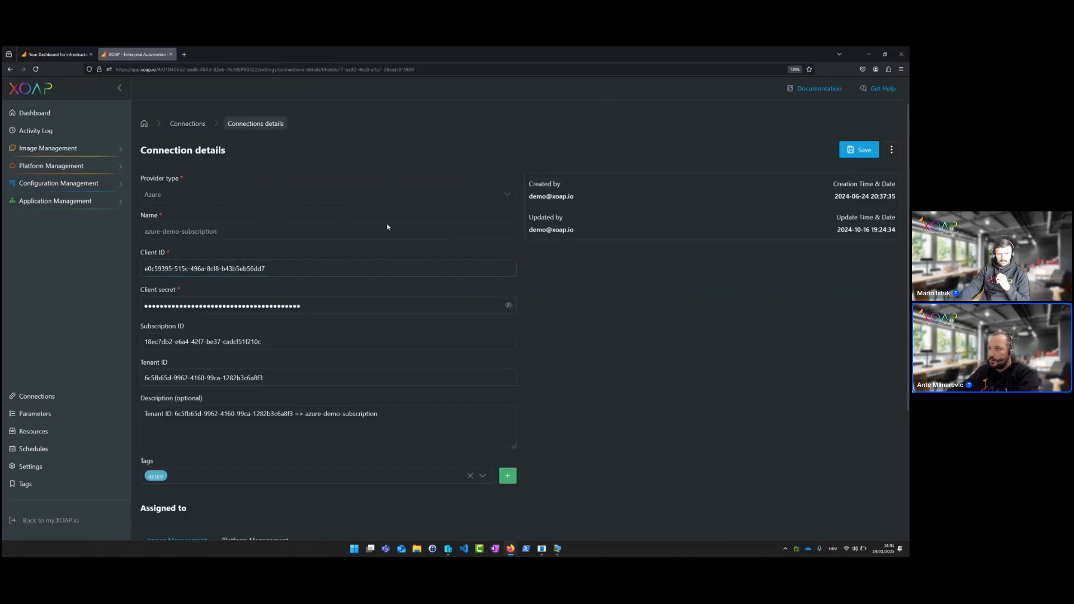
scroll(347, 341, down, 3)
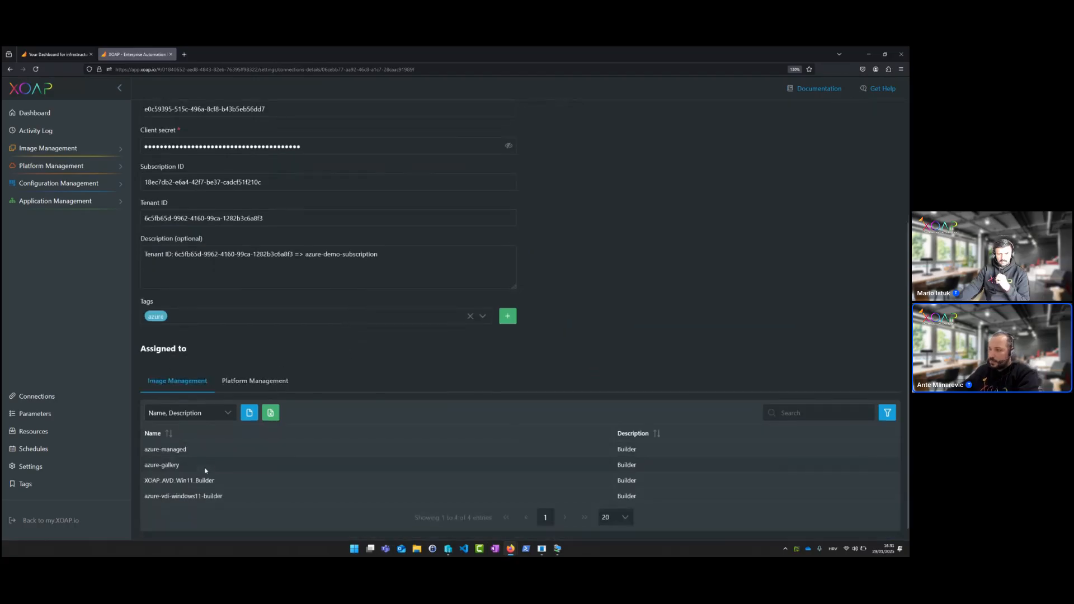
scroll(207, 460, down, 1)
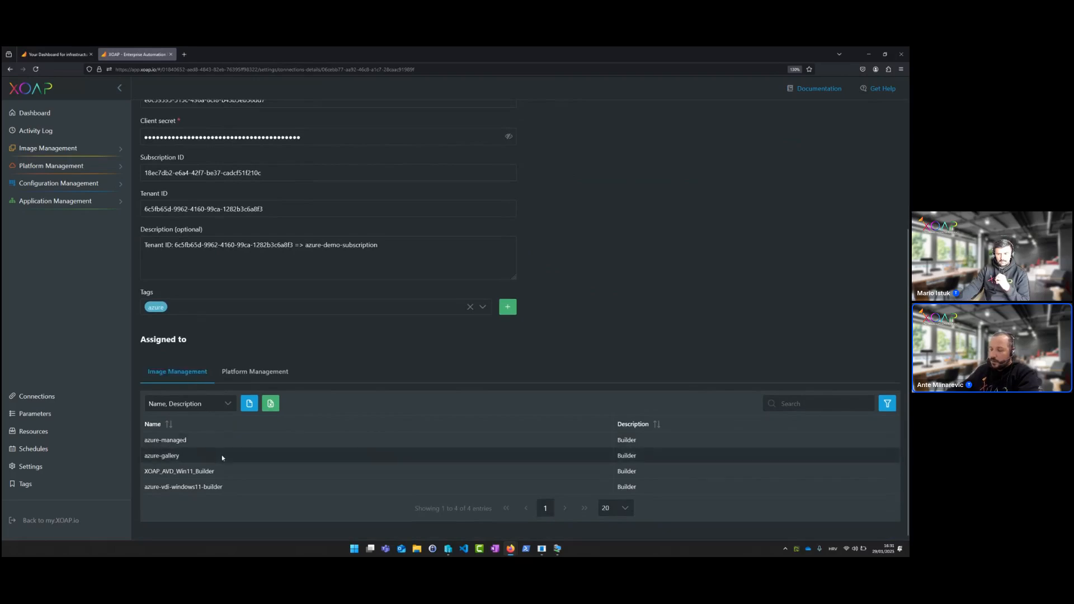
scroll(216, 206, up, 5)
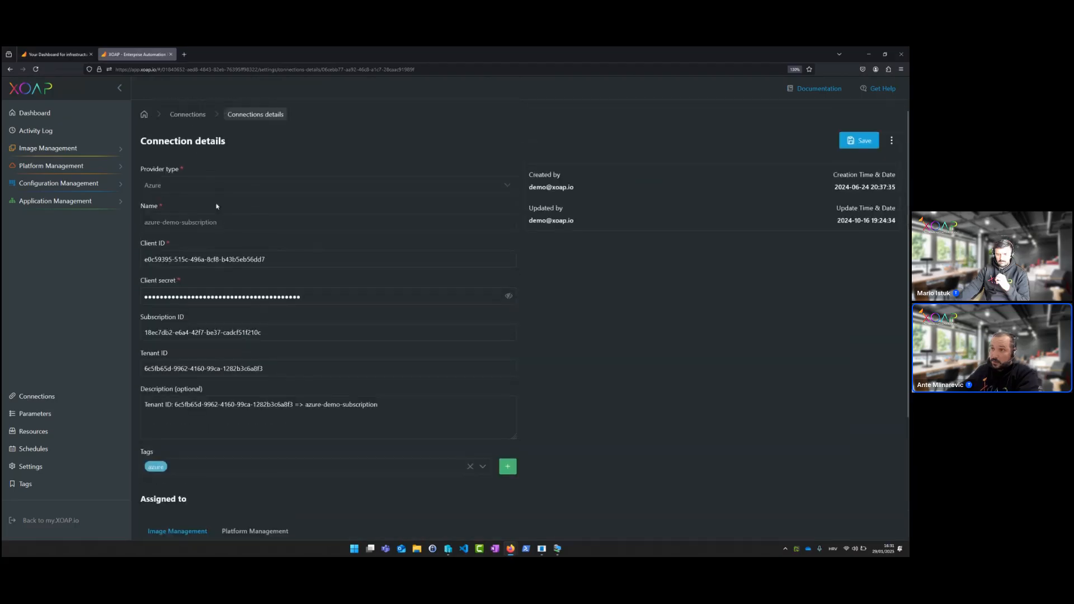
scroll(216, 206, down, 5)
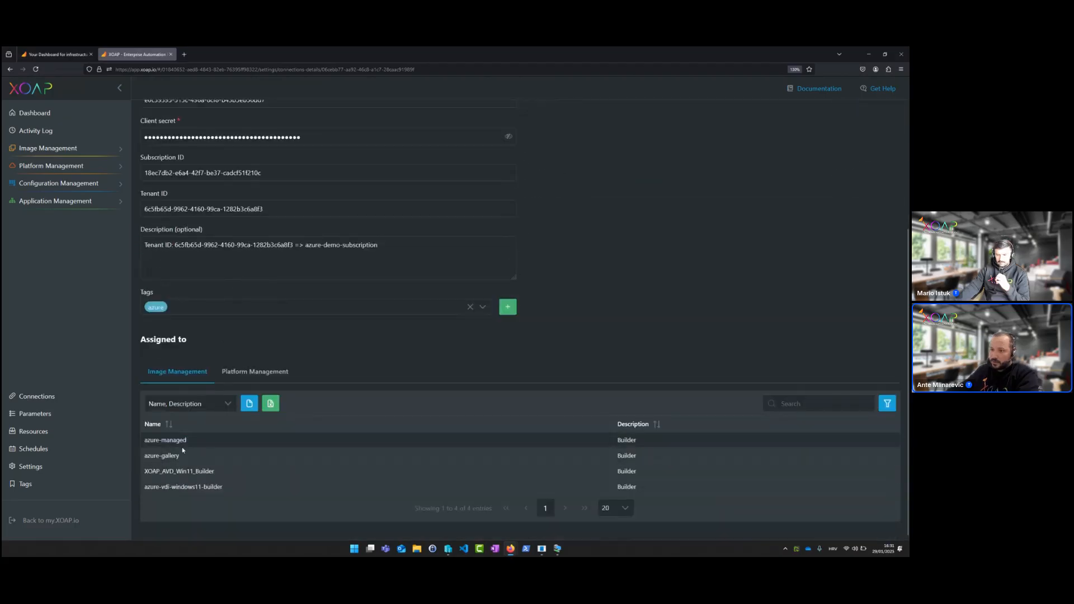
Examine the Platform Management scripted actions assigned to the azure-demo-subscription connection
click(251, 371)
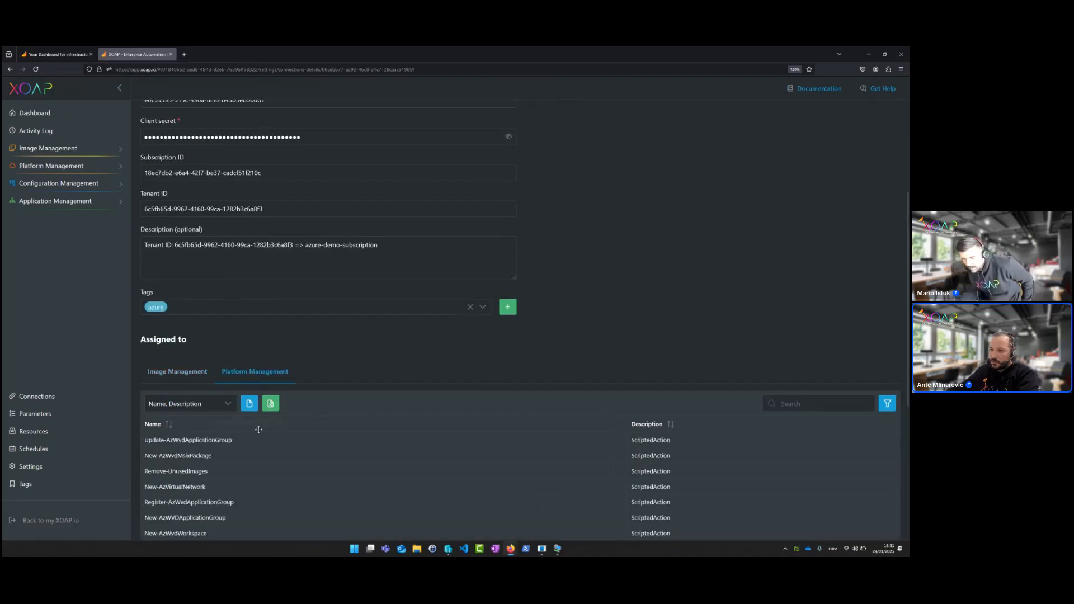
scroll(226, 467, down, 5)
scroll(226, 468, up, 2)
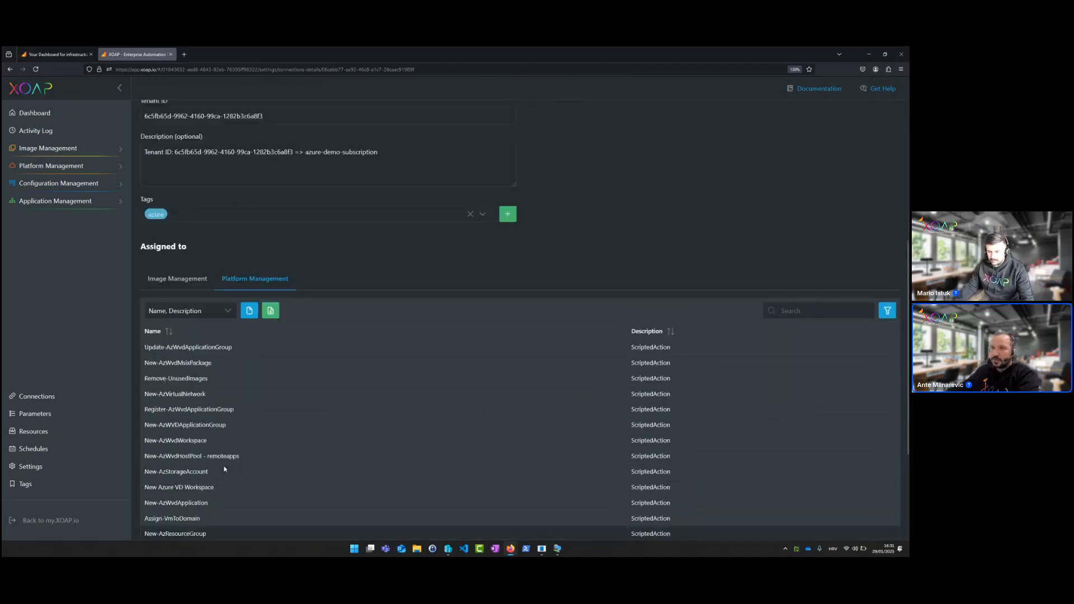
scroll(226, 468, up, 5)
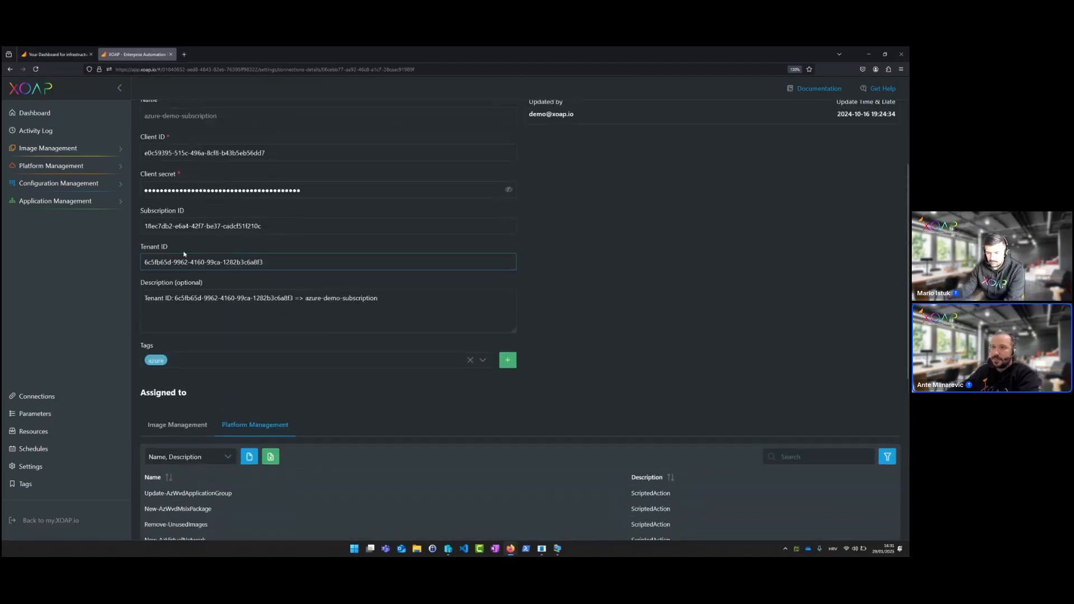
Open the Image Management provisioners list and decline the browser's offer to save the password
click(105, 152)
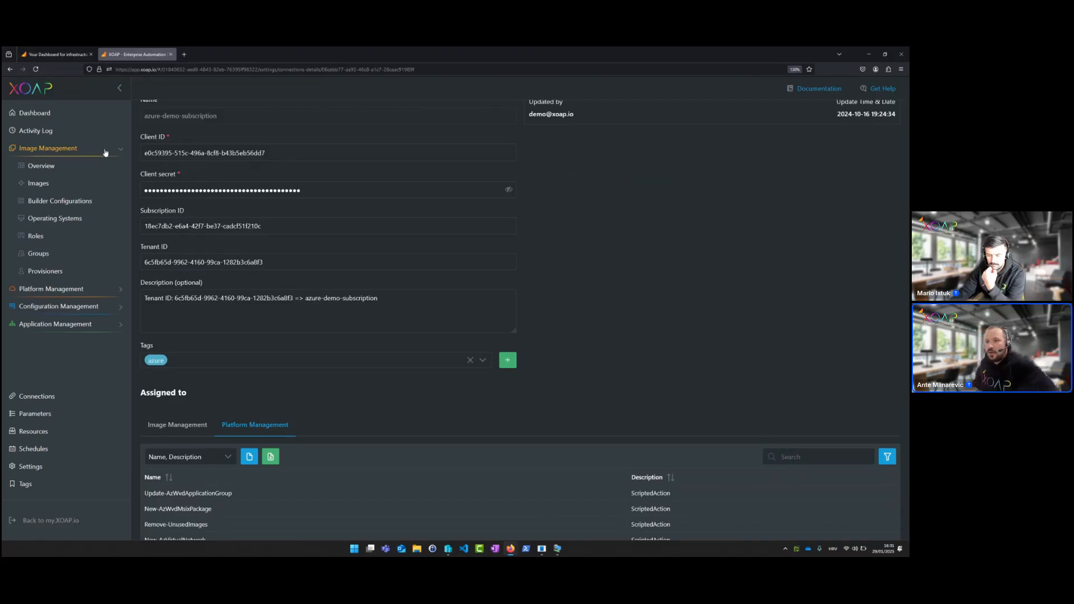
click(55, 271)
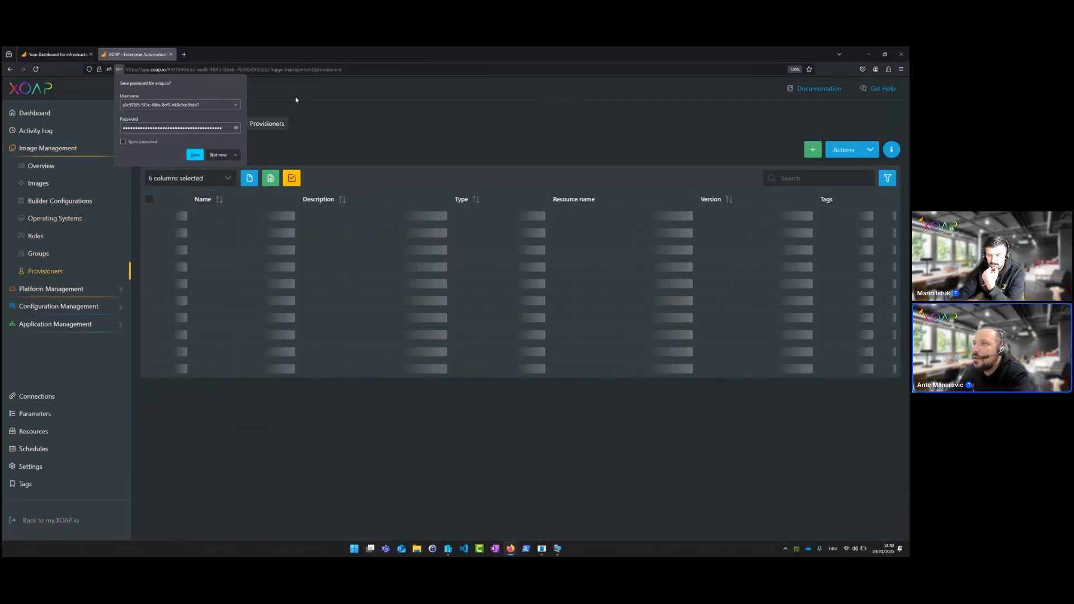
click(218, 155)
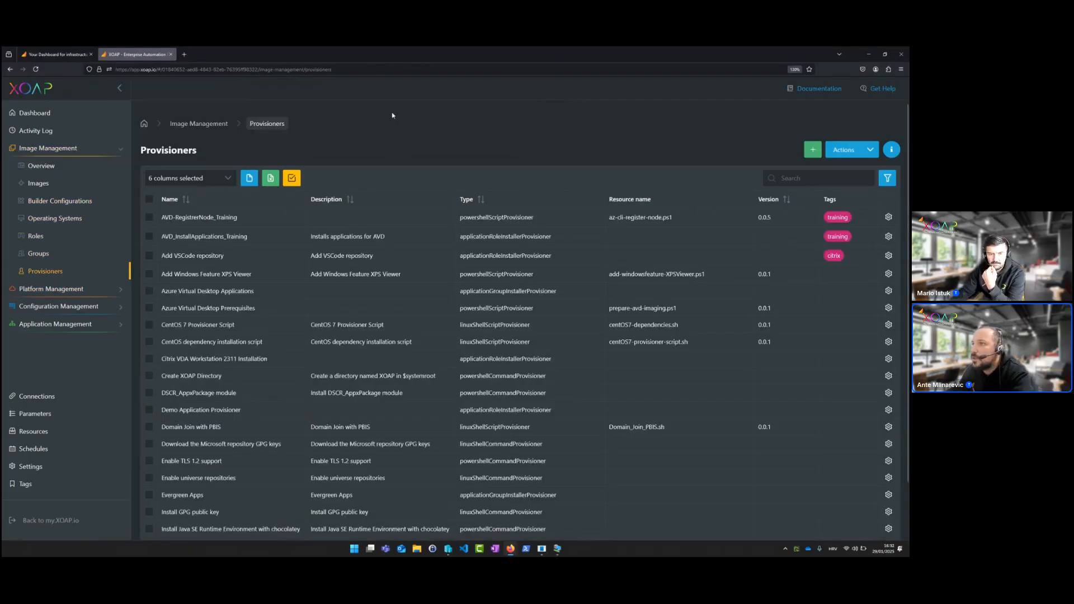
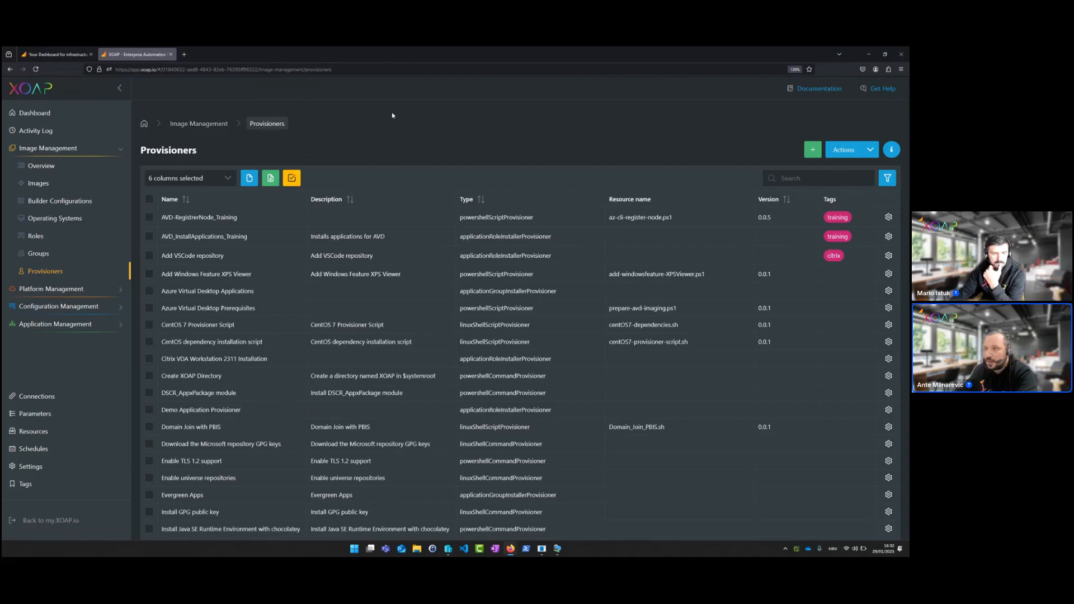
Start a new provisioner of type Application Group Installer and assign the Evergreen Apps application group to it
click(813, 153)
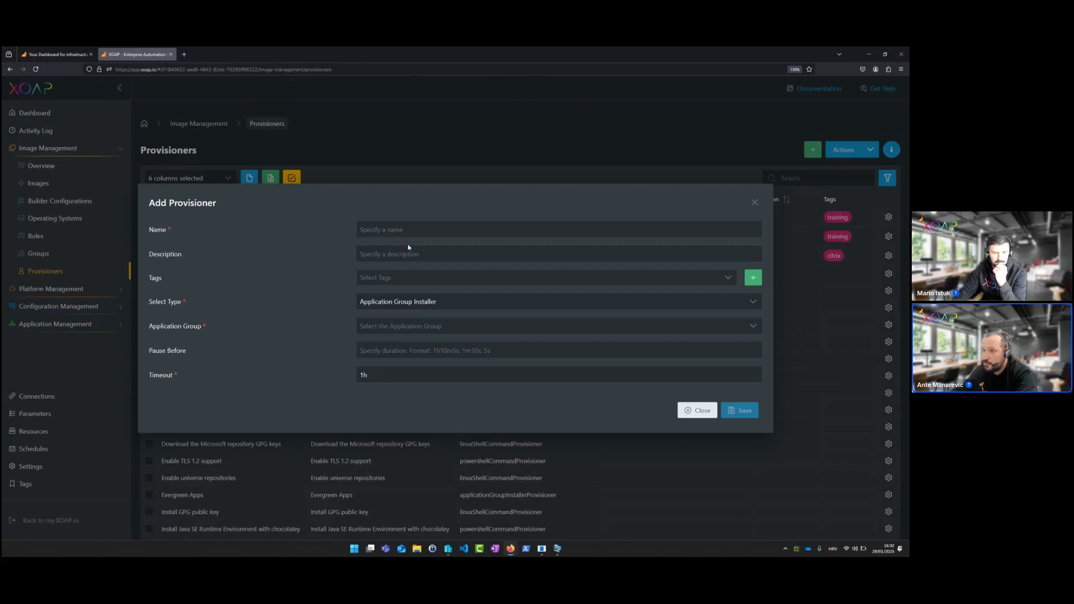
click(480, 301)
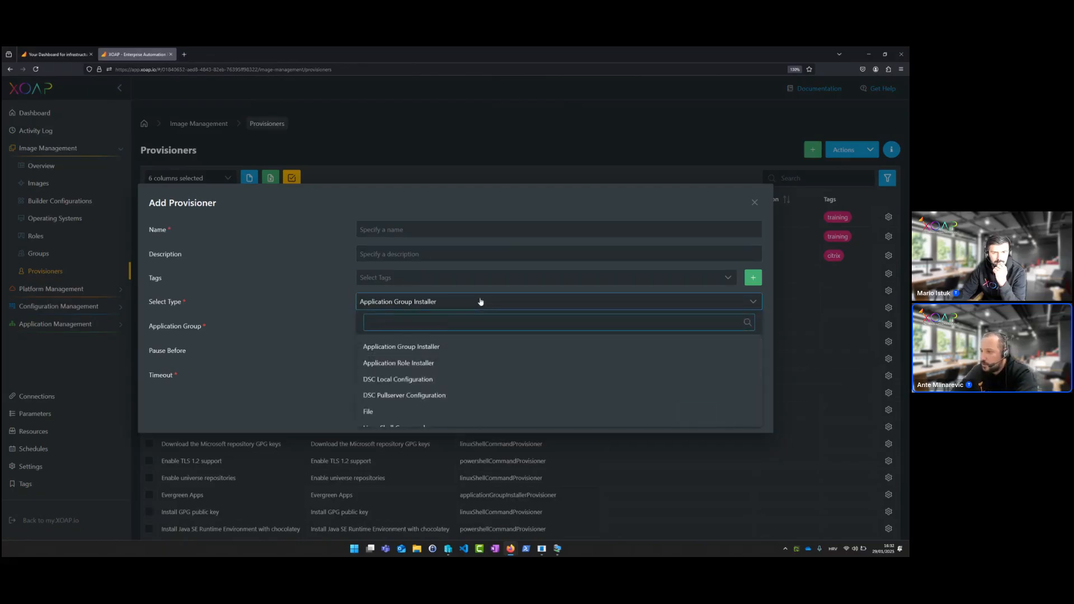
click(430, 346)
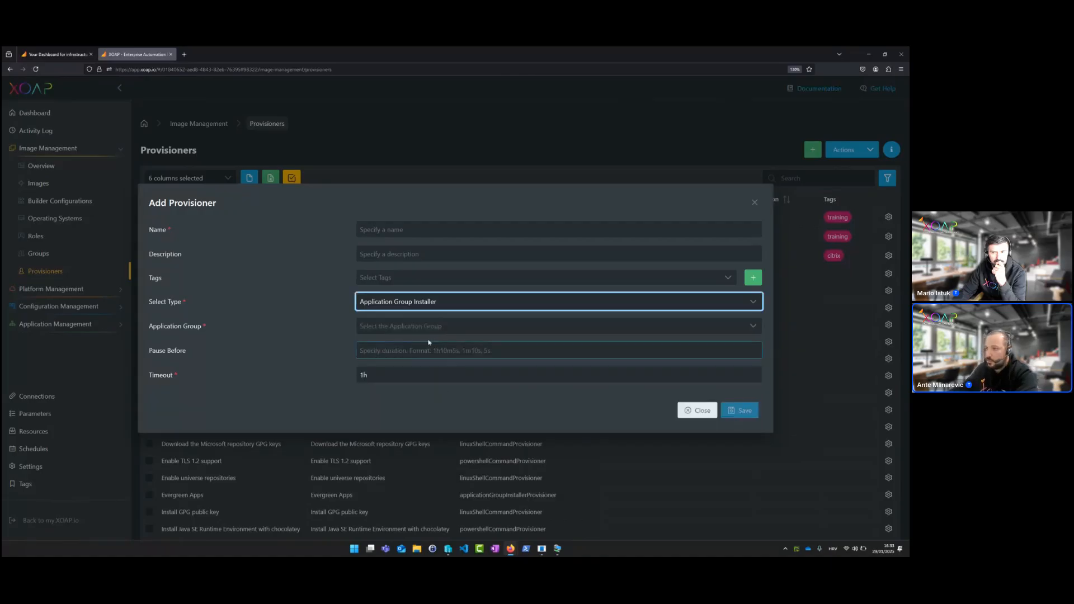
click(468, 327)
scroll(441, 414, down, 3)
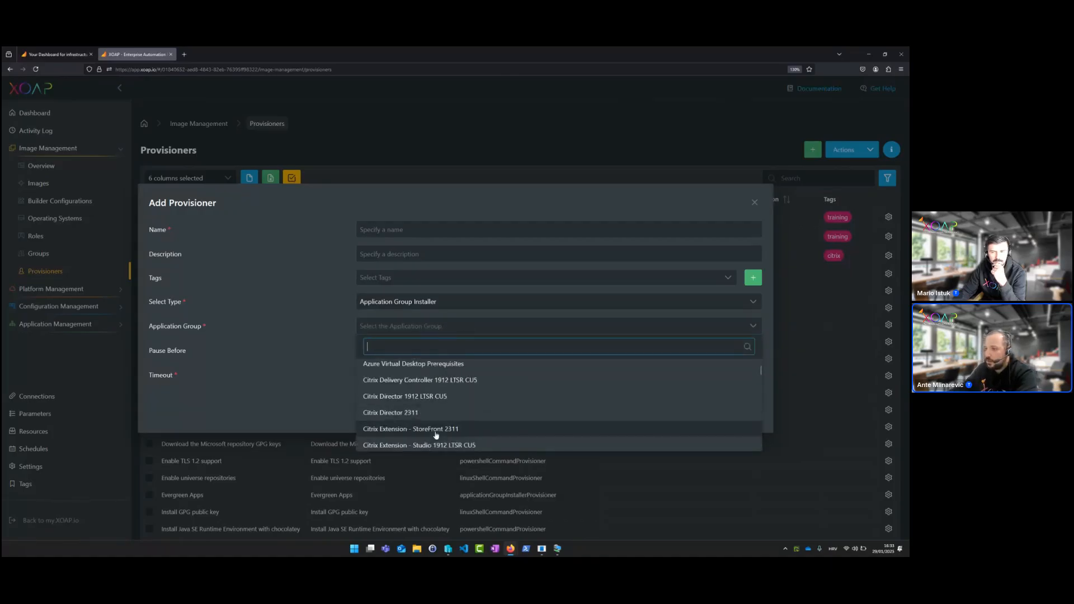
click(442, 419)
click(454, 326)
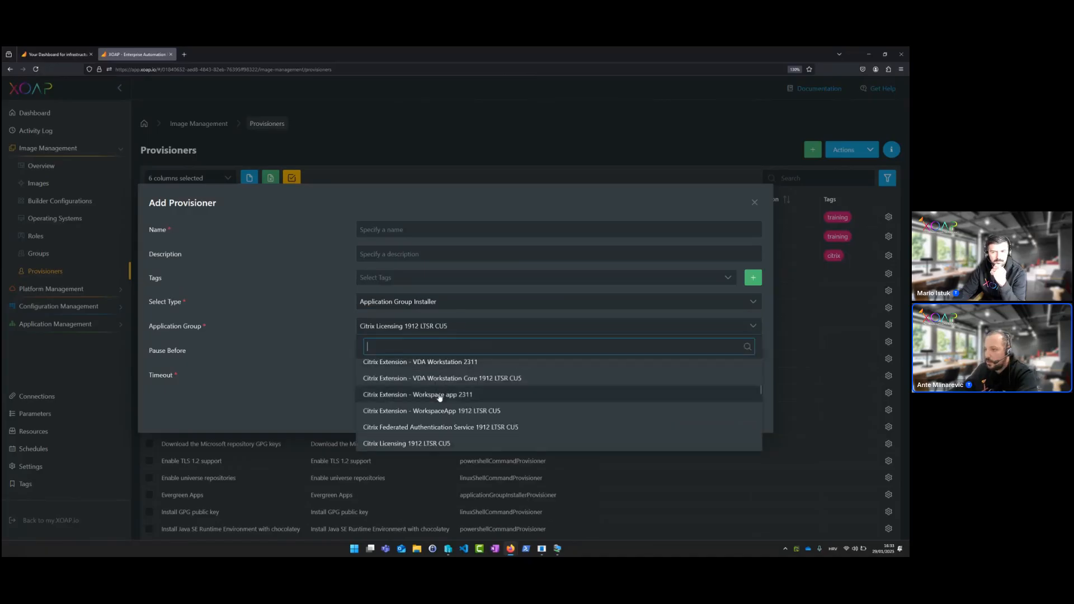
scroll(432, 410, down, 2)
click(431, 439)
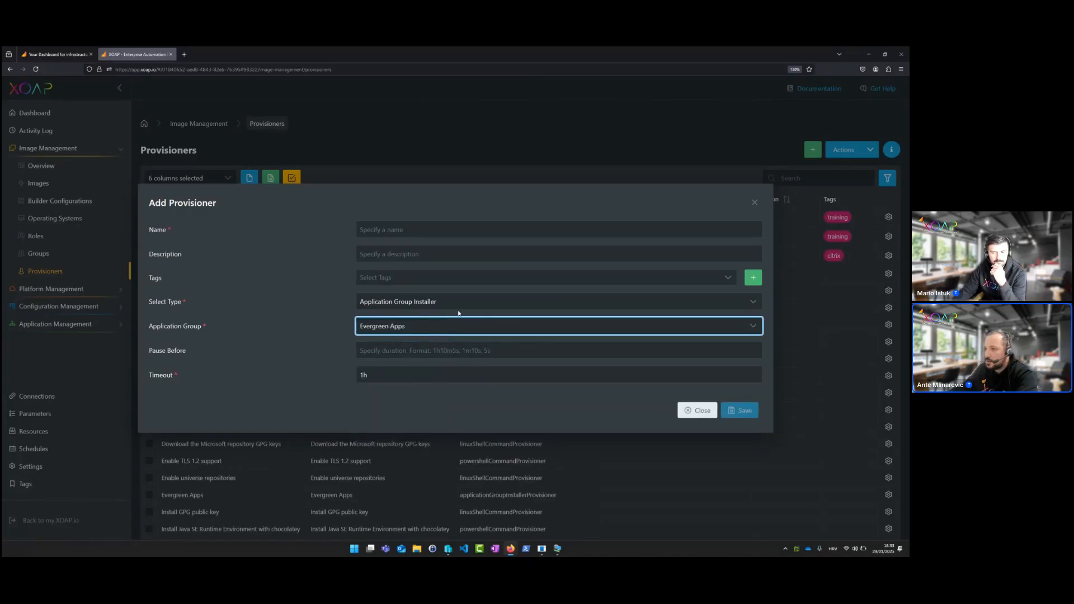
Switch the new provisioner's type to DSC Local Configuration and browse the source files available for it
click(446, 304)
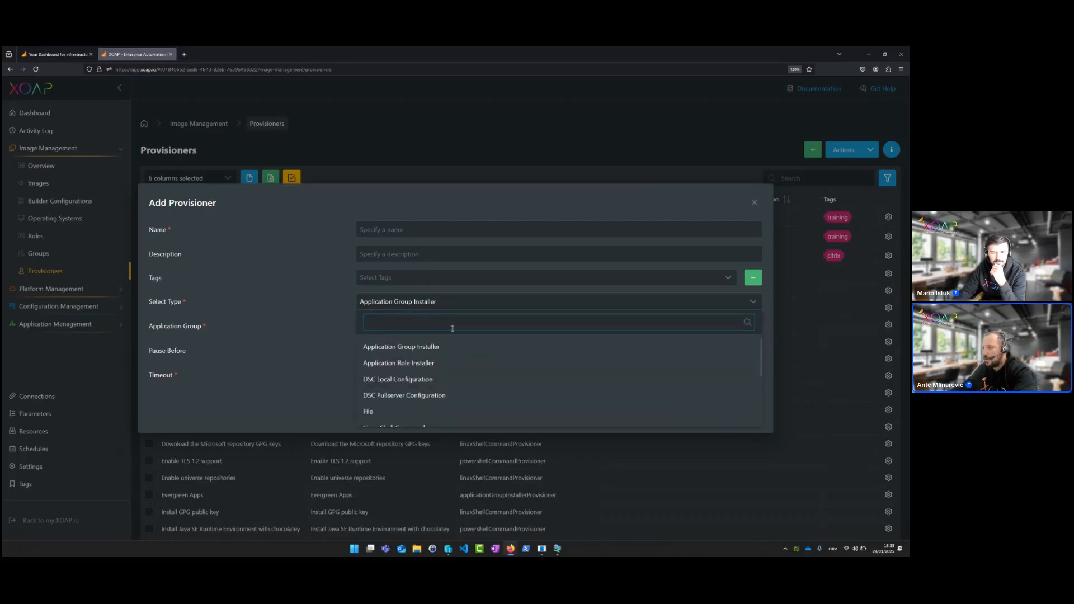
scroll(463, 385, down, 2)
scroll(453, 376, up, 2)
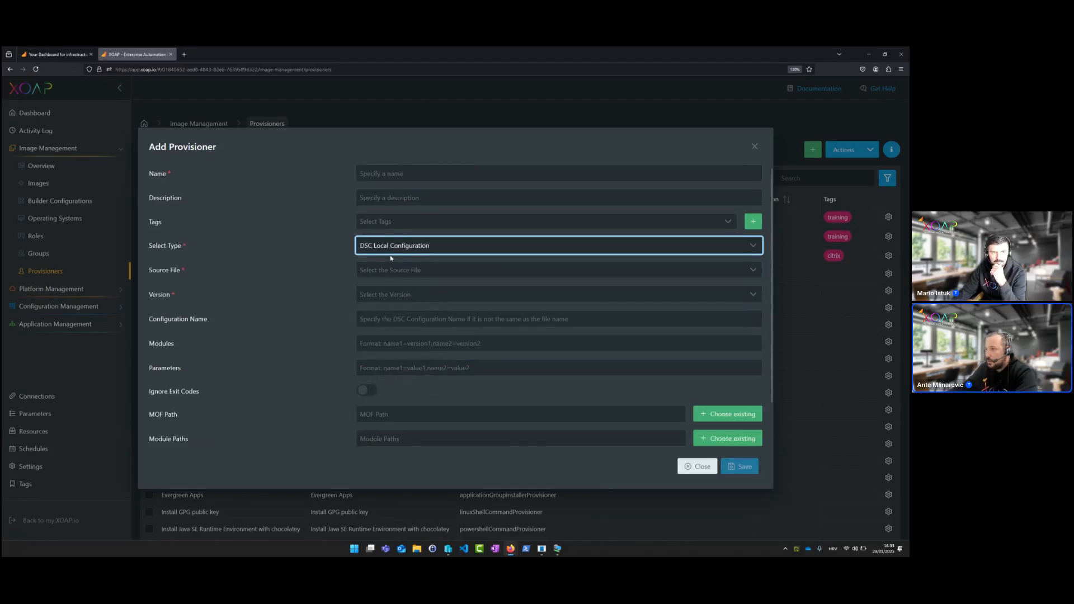
click(438, 271)
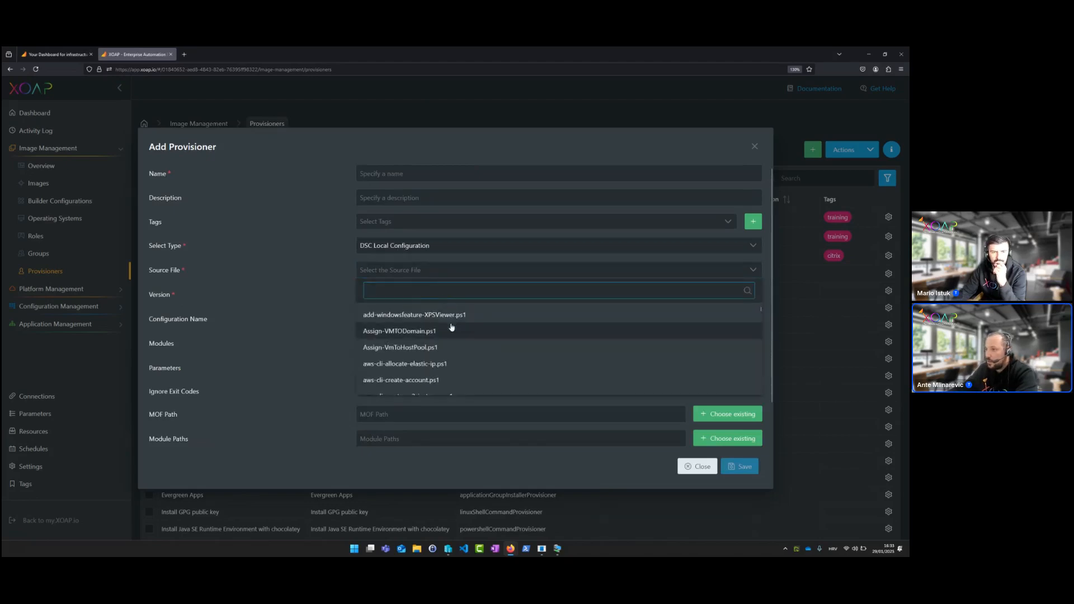
scroll(453, 329, down, 10)
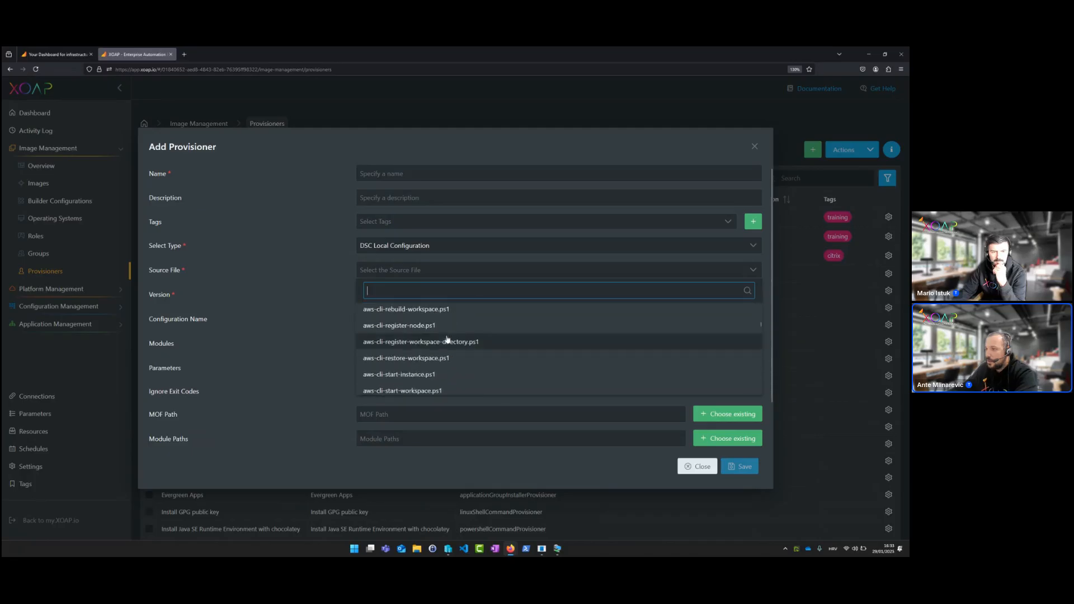
scroll(448, 339, down, 3)
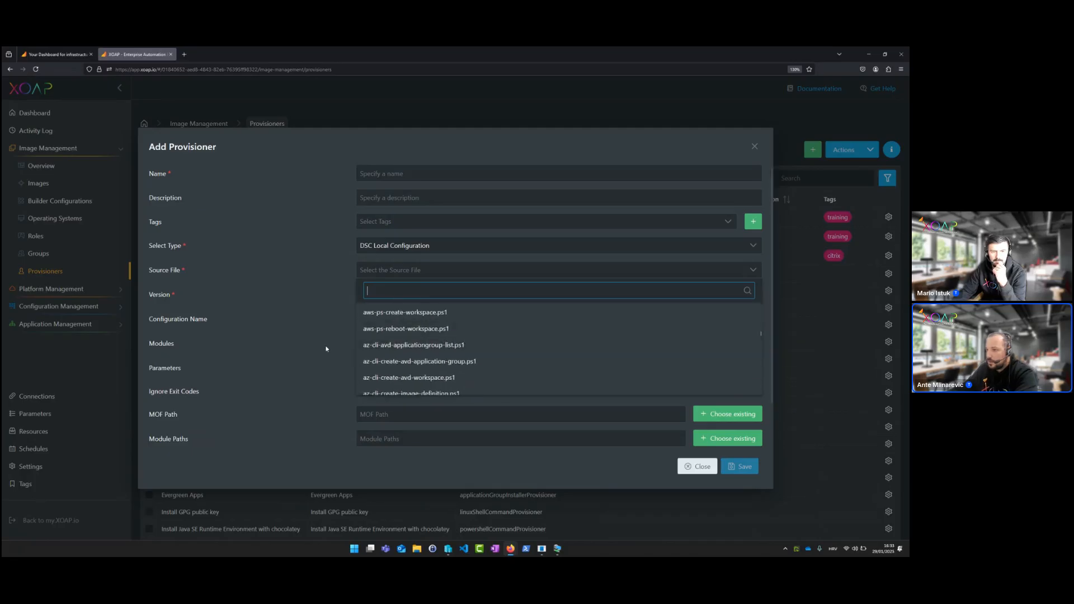
click(307, 349)
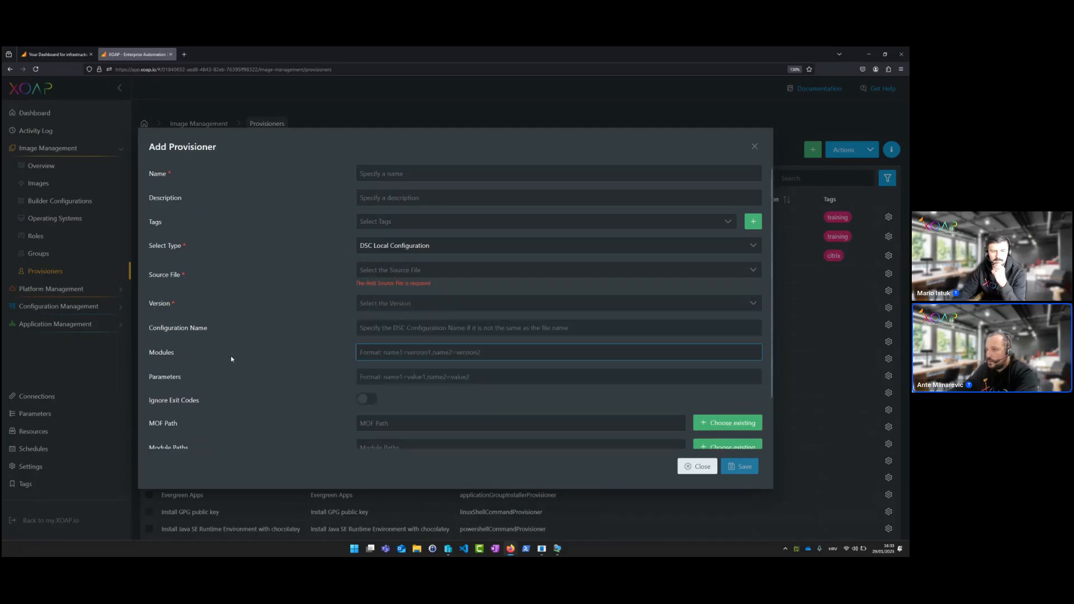
Set the new provisioner's type to DSC Pullserver Configuration and assign the XOAP_Demo configuration to it
click(433, 253)
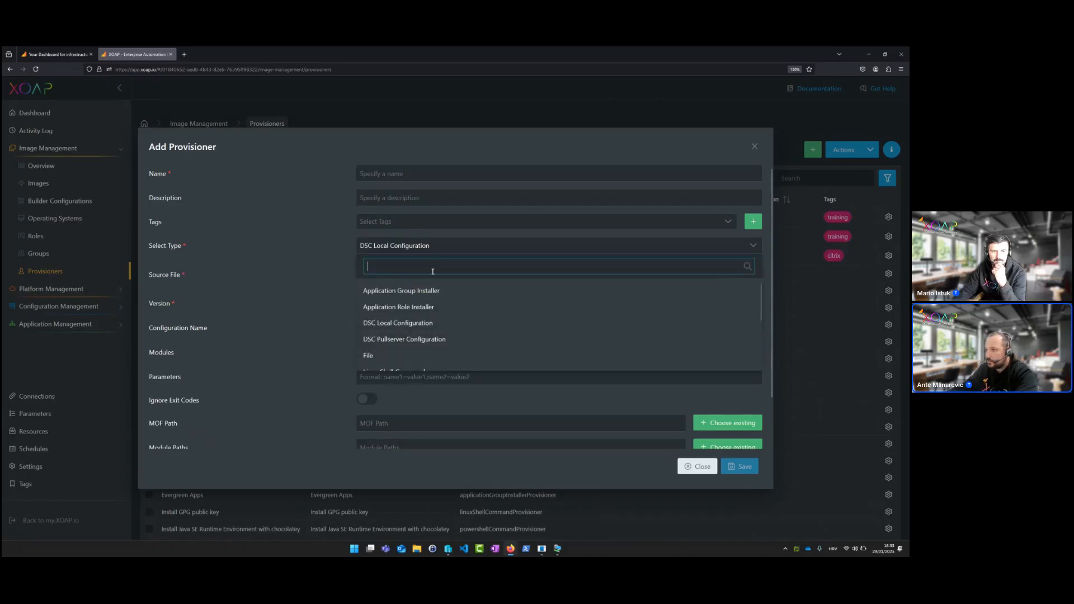
click(431, 338)
click(452, 328)
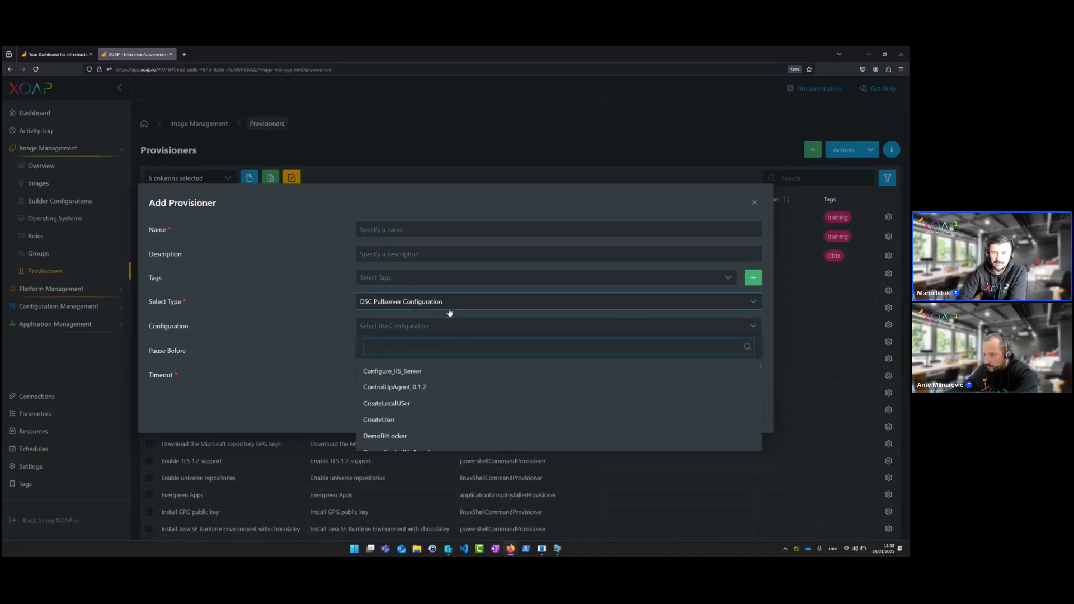
scroll(447, 389, down, 2)
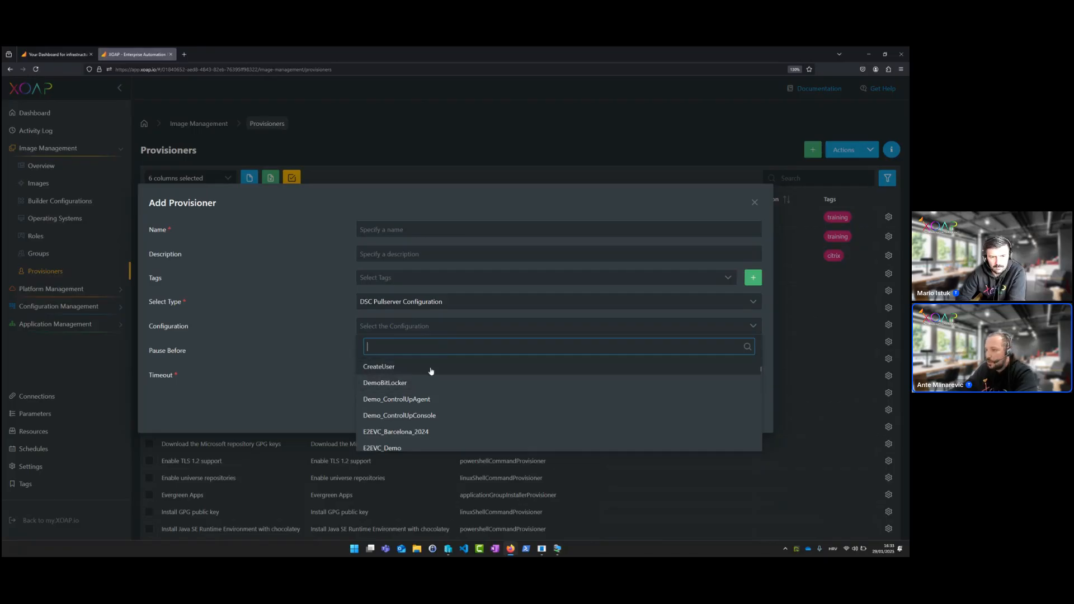
text(demo)
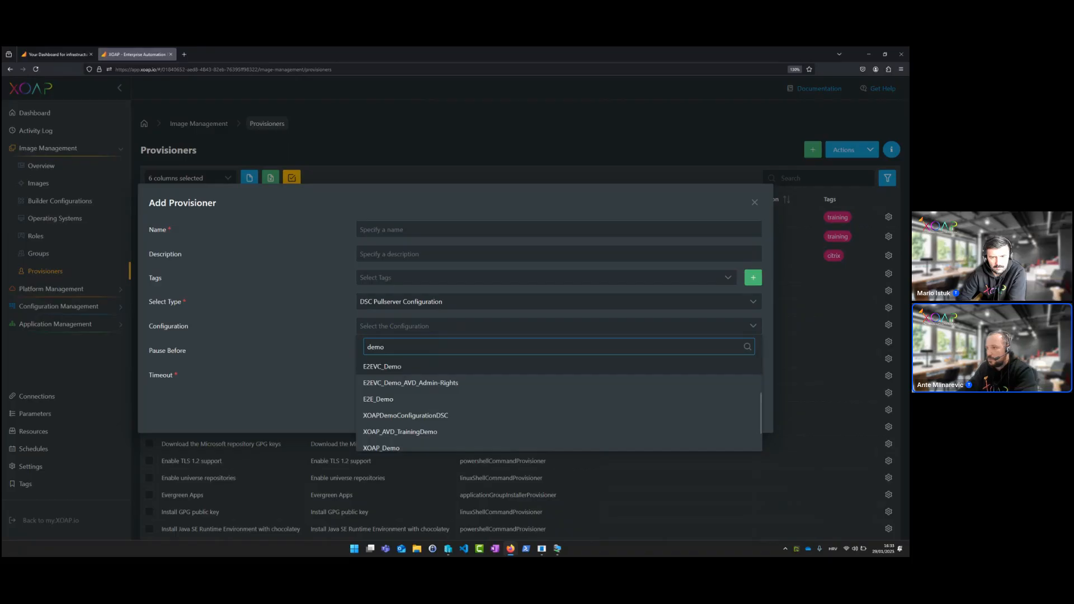
click(385, 447)
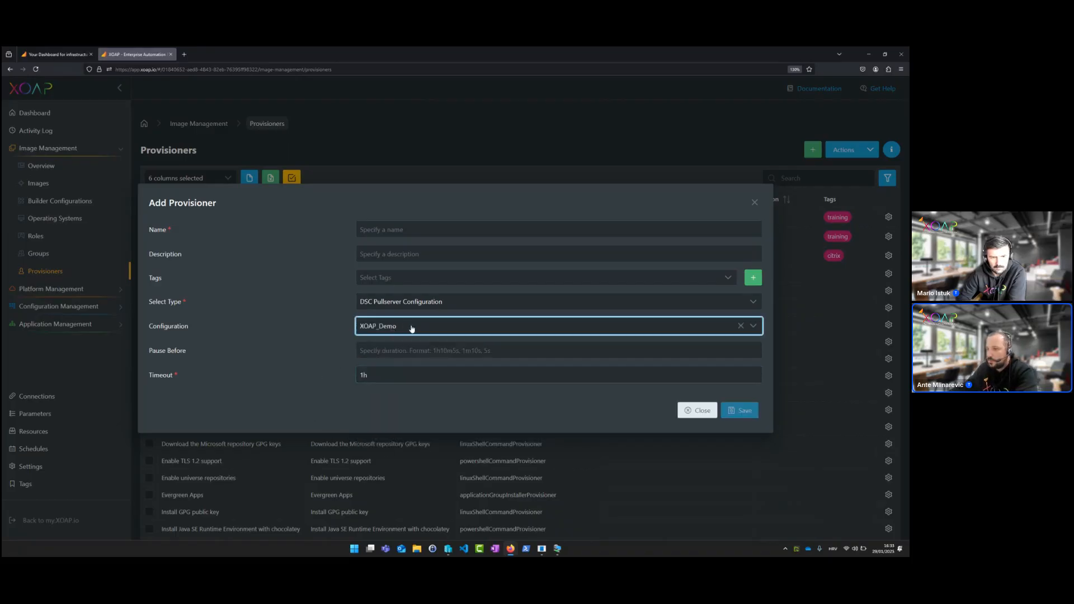
Name the new provisioner XOAP_Demo and save it
click(432, 230)
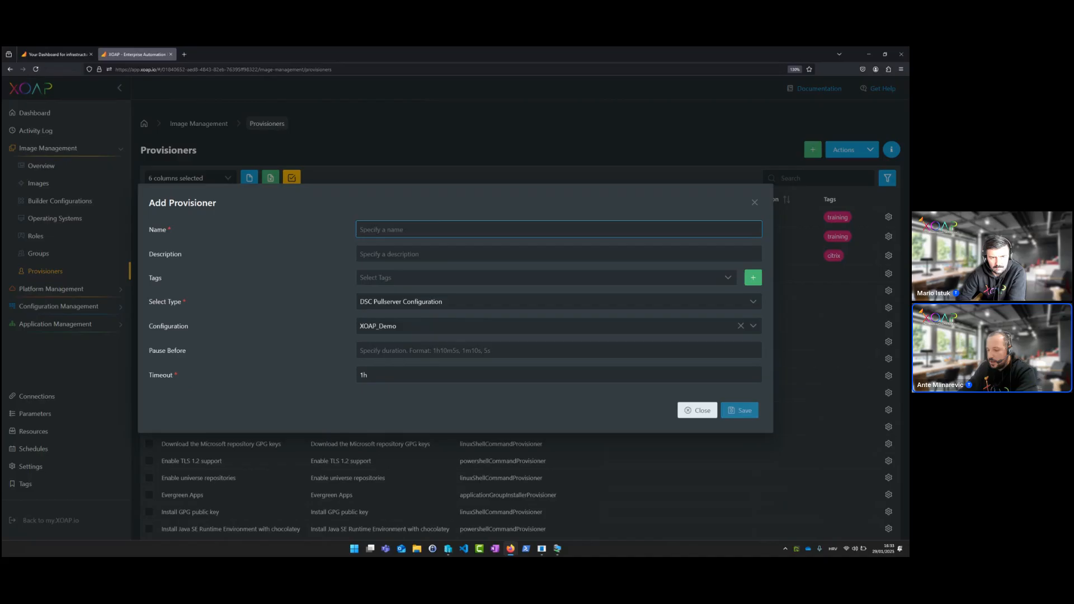
text(XOAP_Demo)
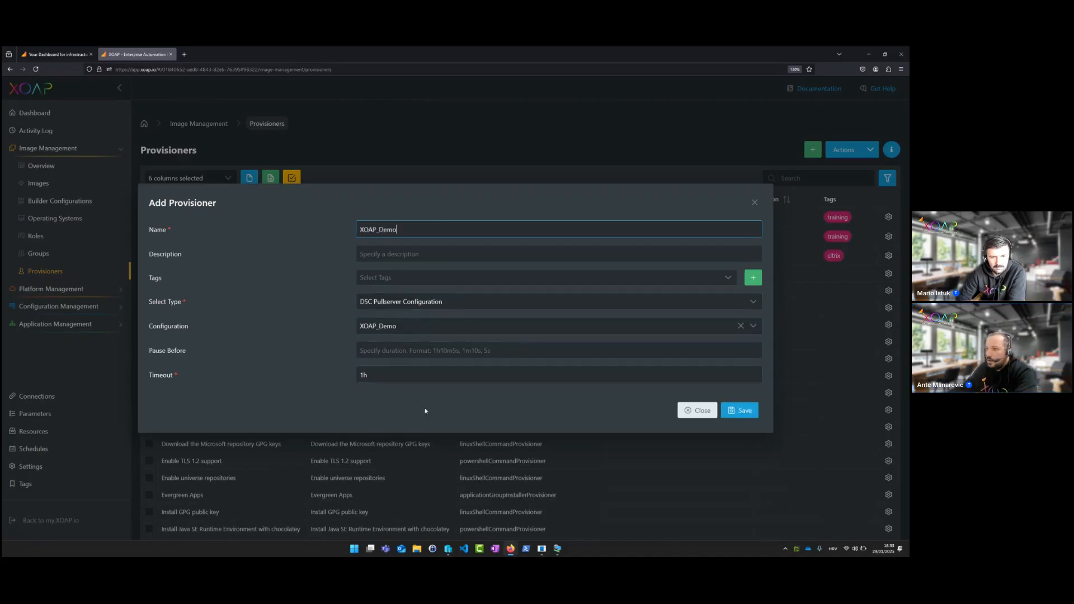
click(744, 416)
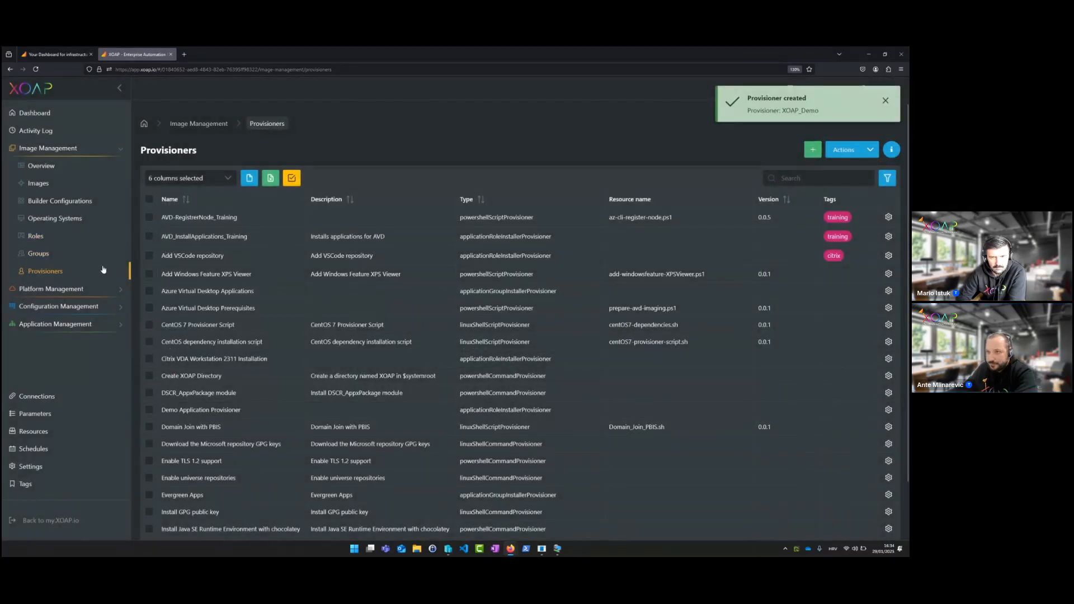
Review the provisioner types offered in another new provisioner form, then close the form without saving
click(808, 154)
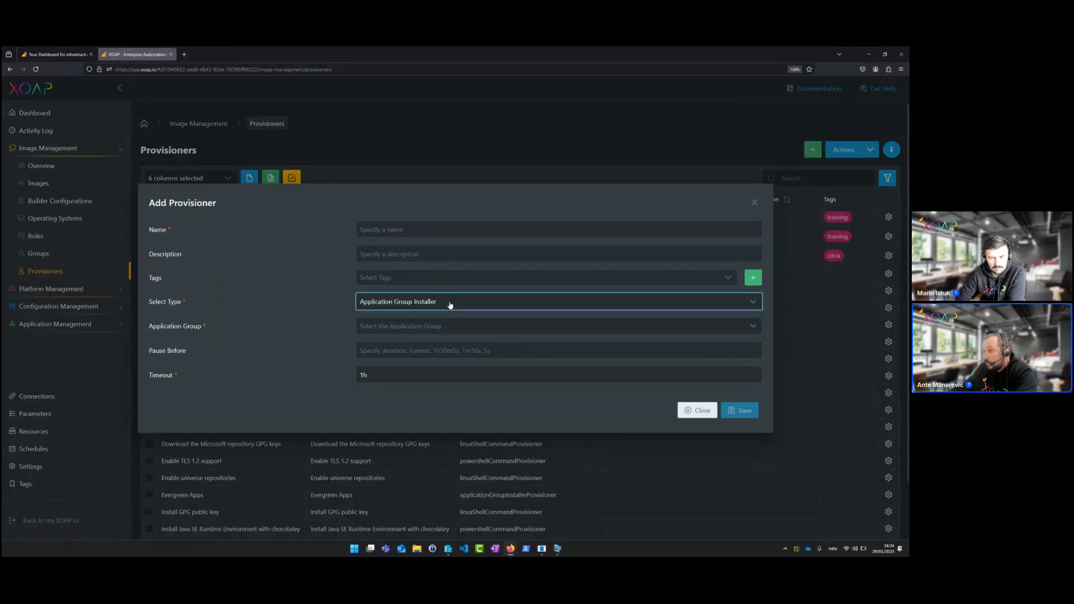
click(451, 305)
scroll(381, 358, down, 2)
scroll(409, 372, up, 3)
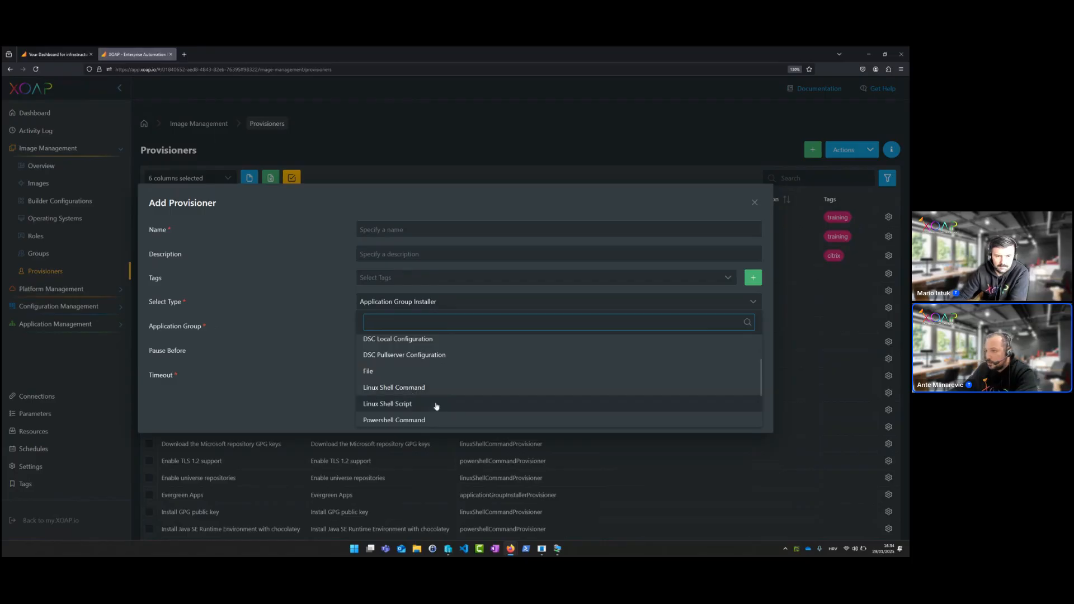
scroll(442, 406, down, 2)
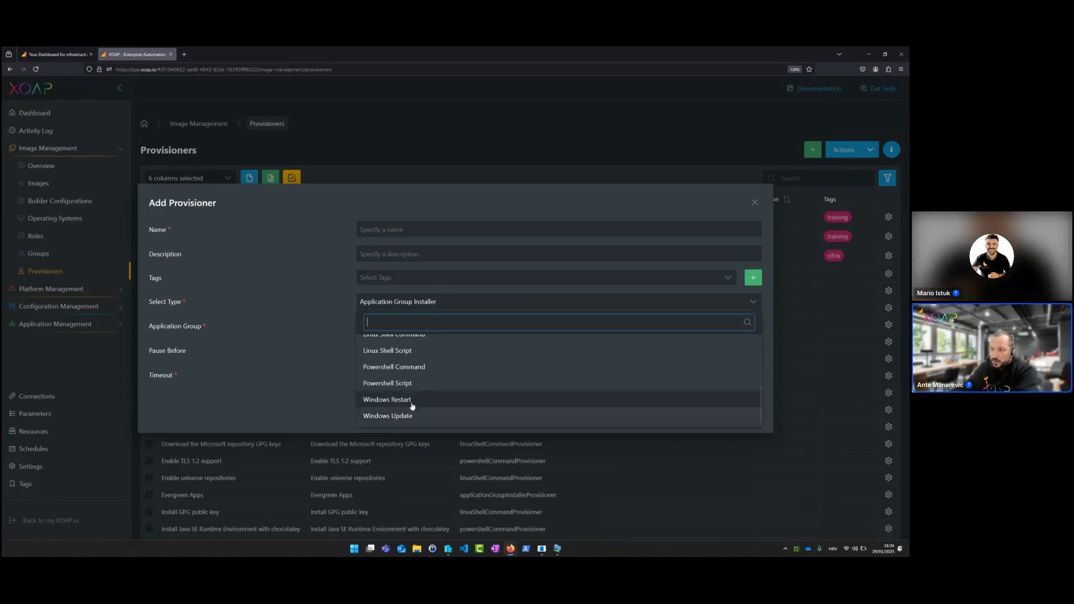
scroll(412, 408, up, 1)
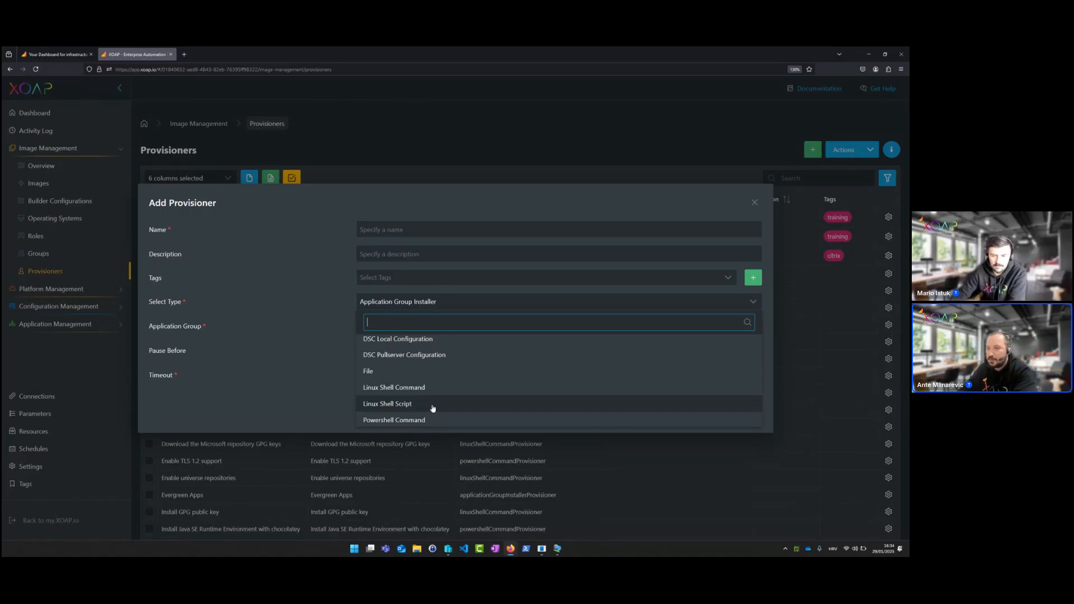
click(755, 203)
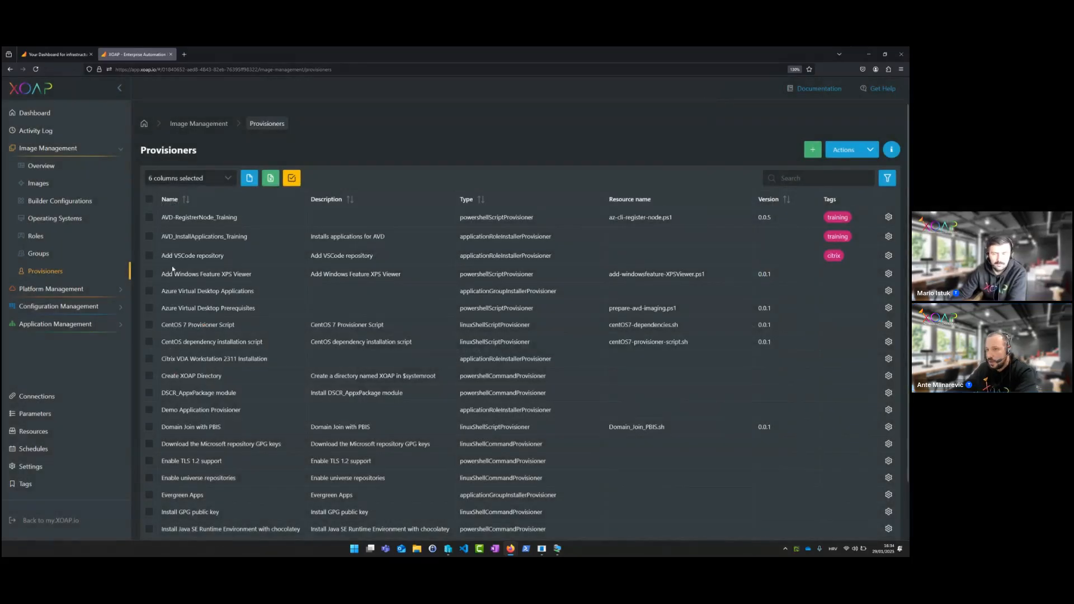
Start a new Image Management provisioner group and name it XOAP_Demo_GroupA
click(59, 254)
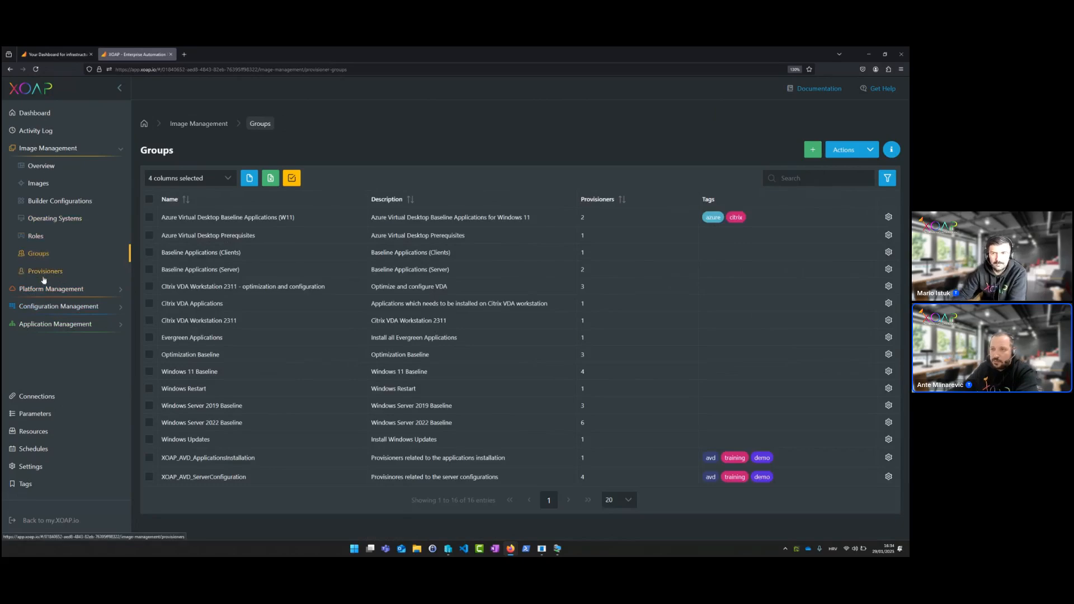
click(813, 150)
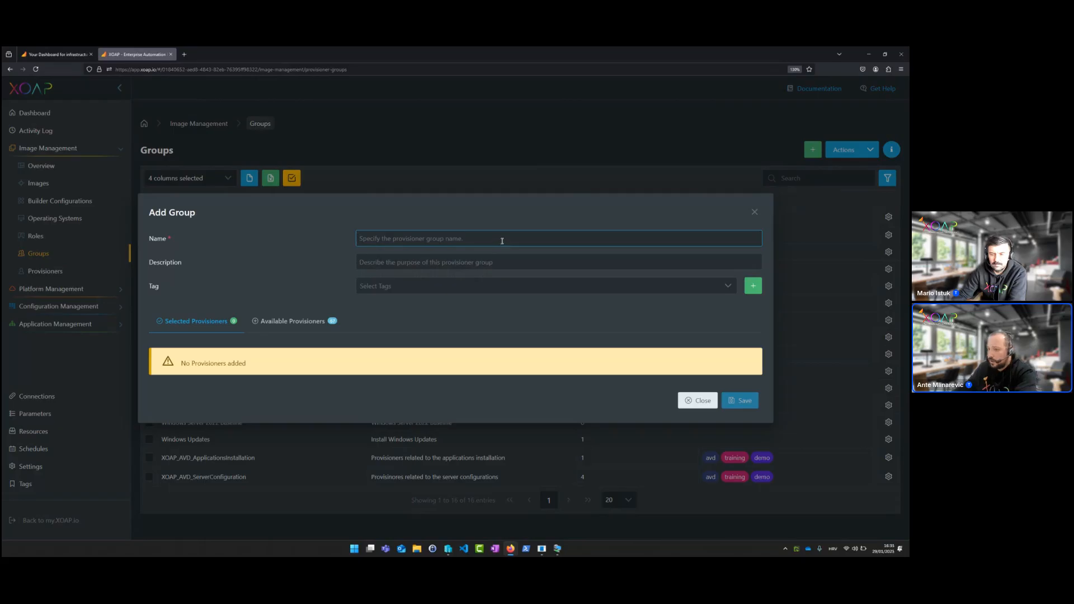
text(G)
key(BackSpace)
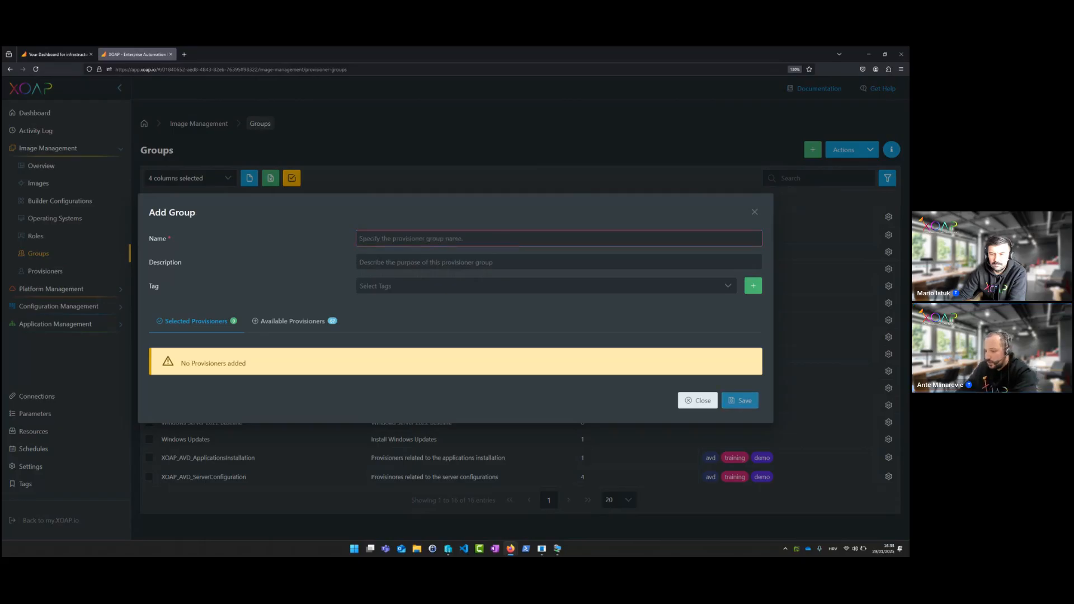
text(XOAP_Demo)
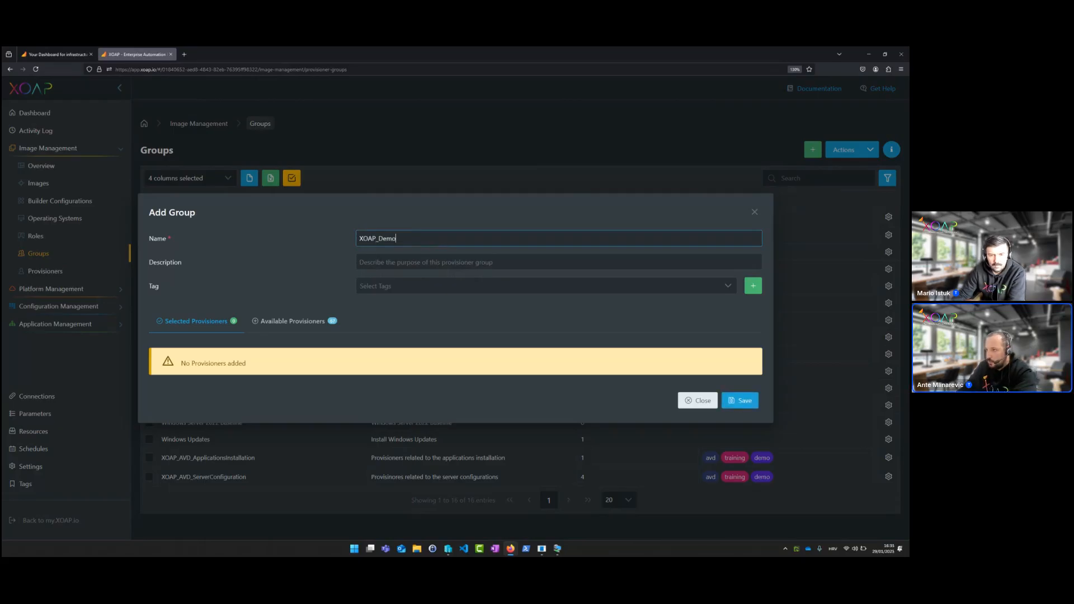
text(_GropA)
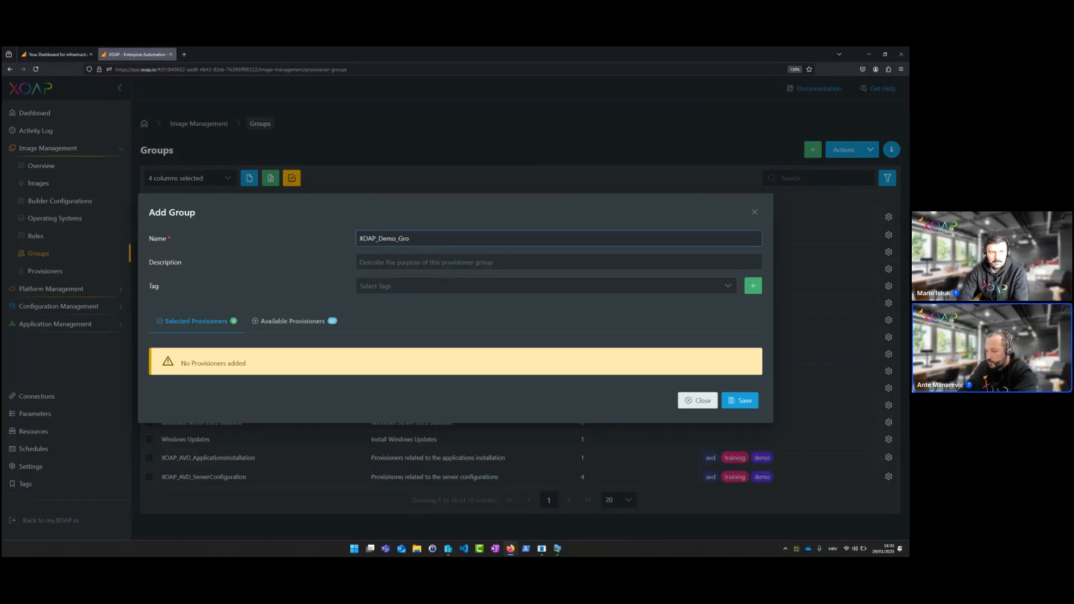
key(Left)
key(Left)
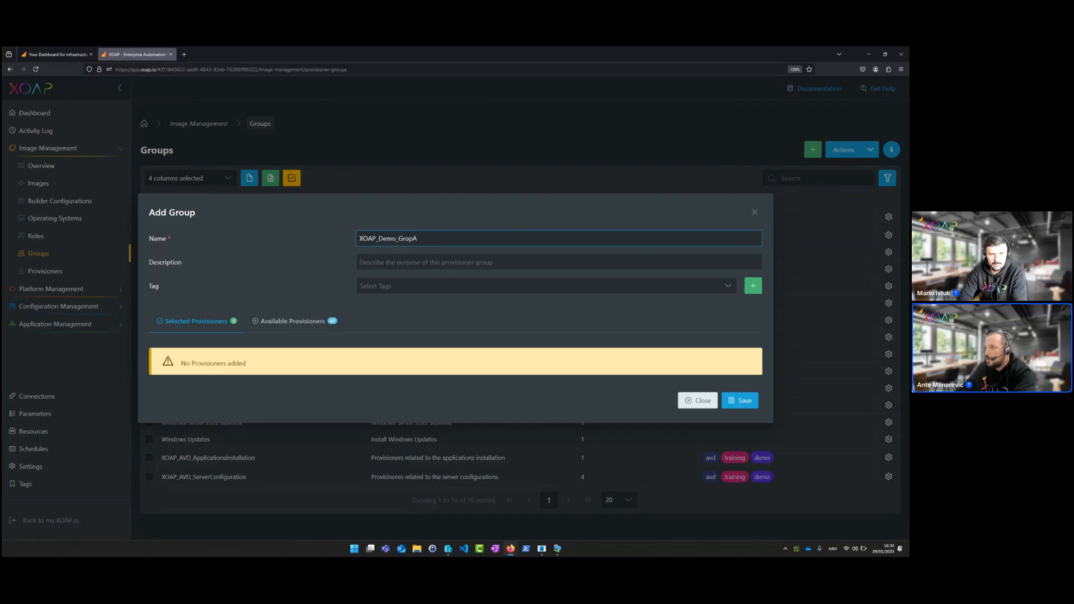
Find the XOAP_Demo provisioner among the available provisioners, add it to the new group and save the group
click(305, 323)
click(692, 295)
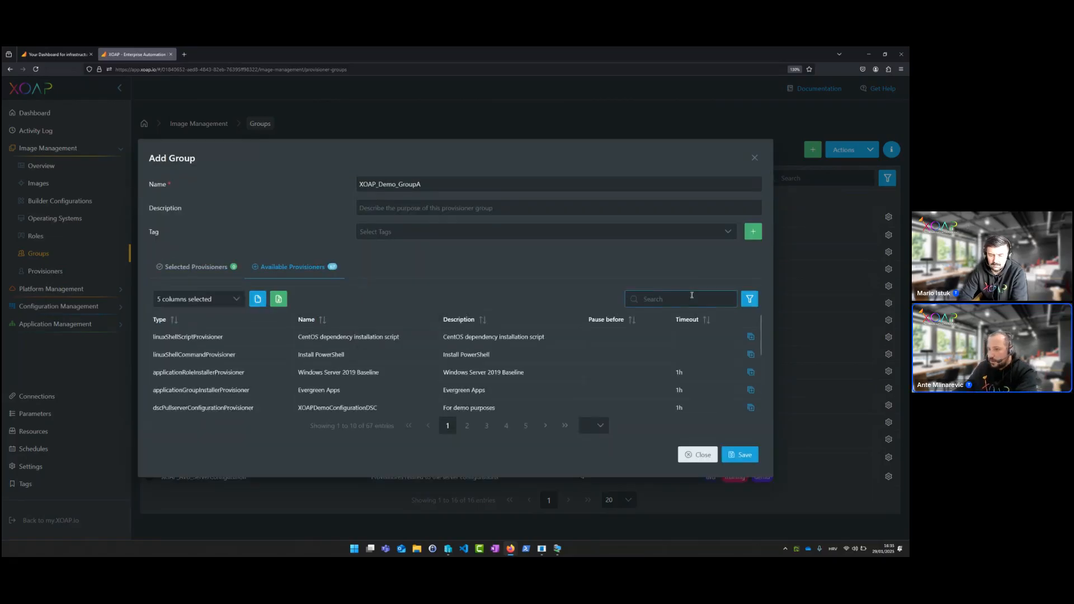
text(XOA)
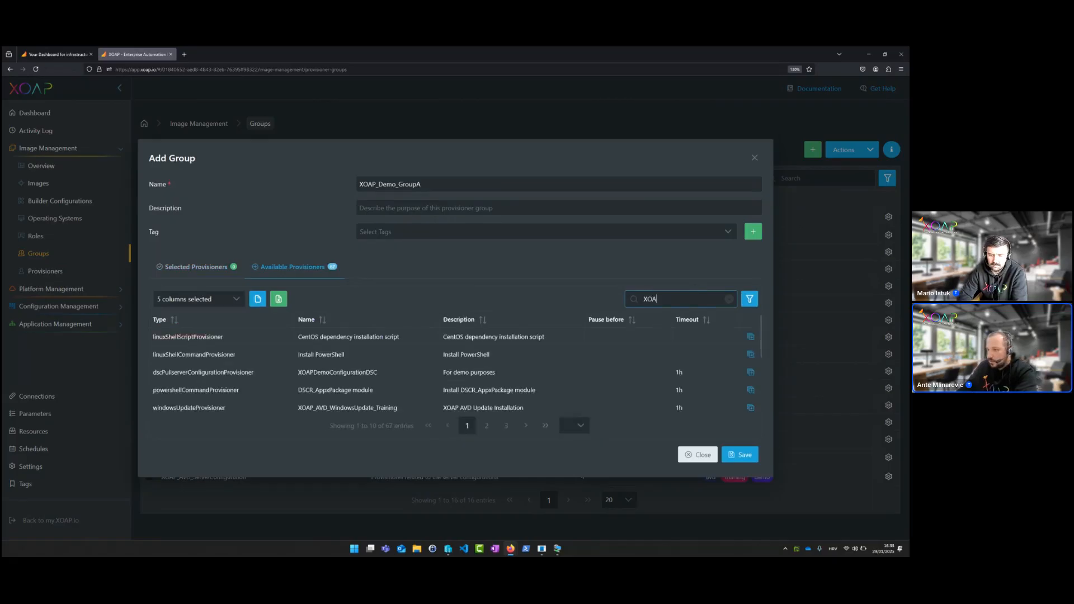
text(P_Demo)
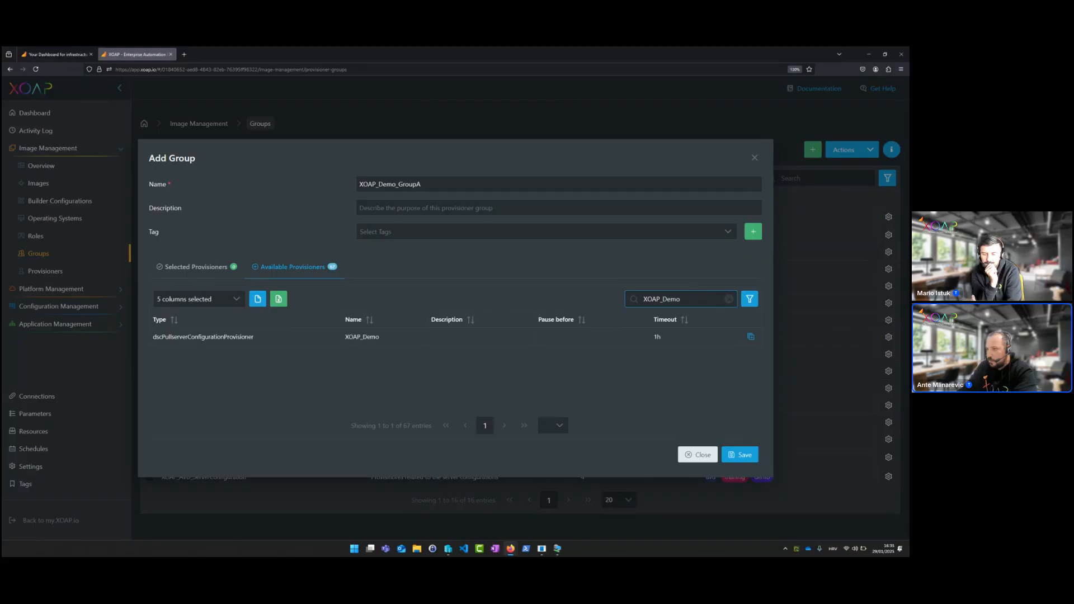
click(751, 336)
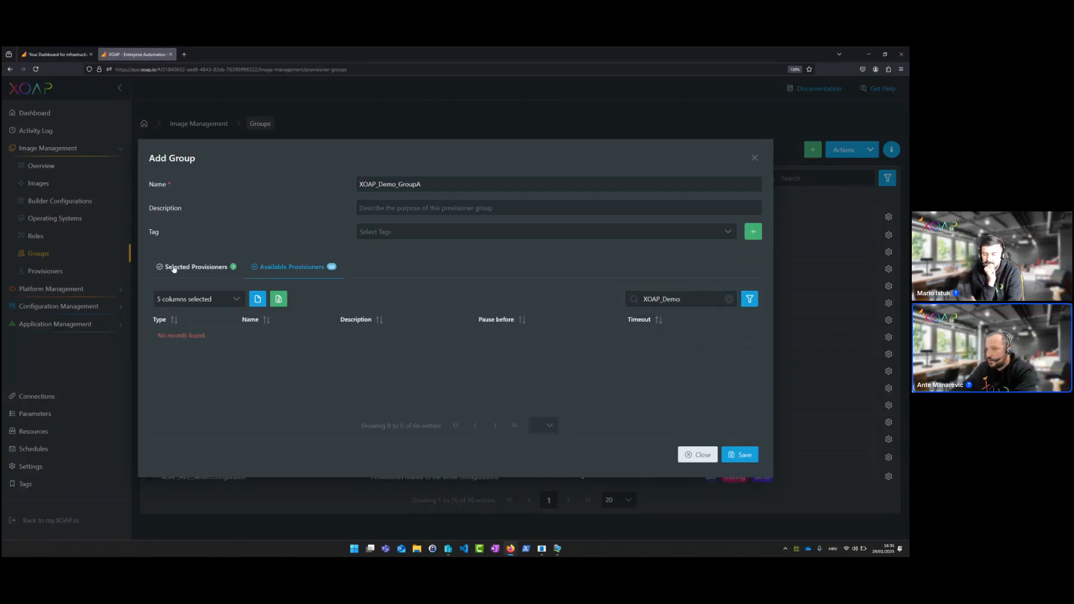
click(731, 455)
Start a new Image Management role and name it XOAP_Demo_Role
click(50, 236)
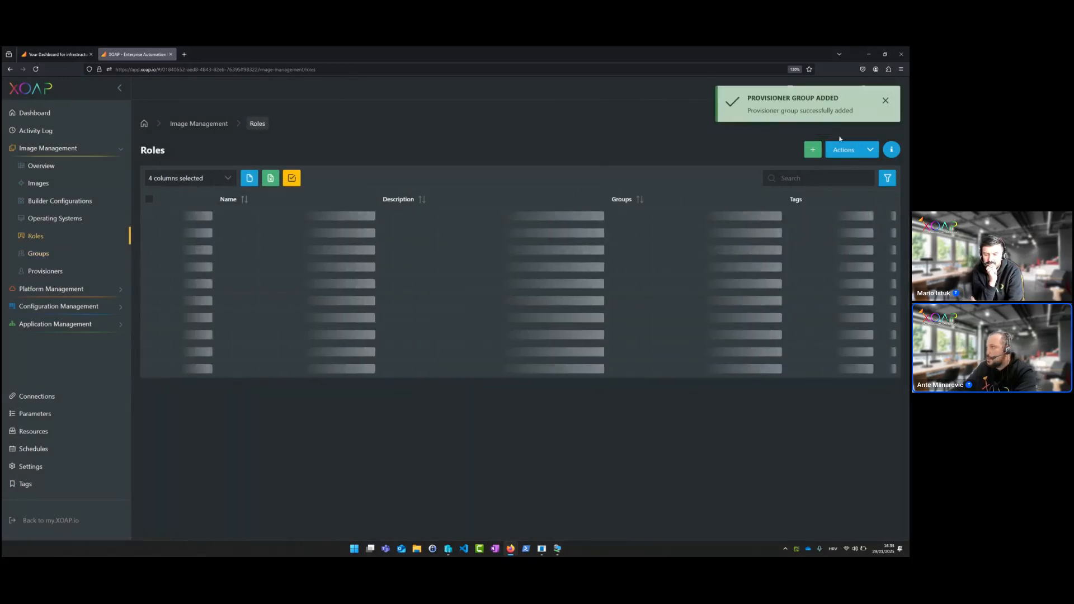
click(812, 149)
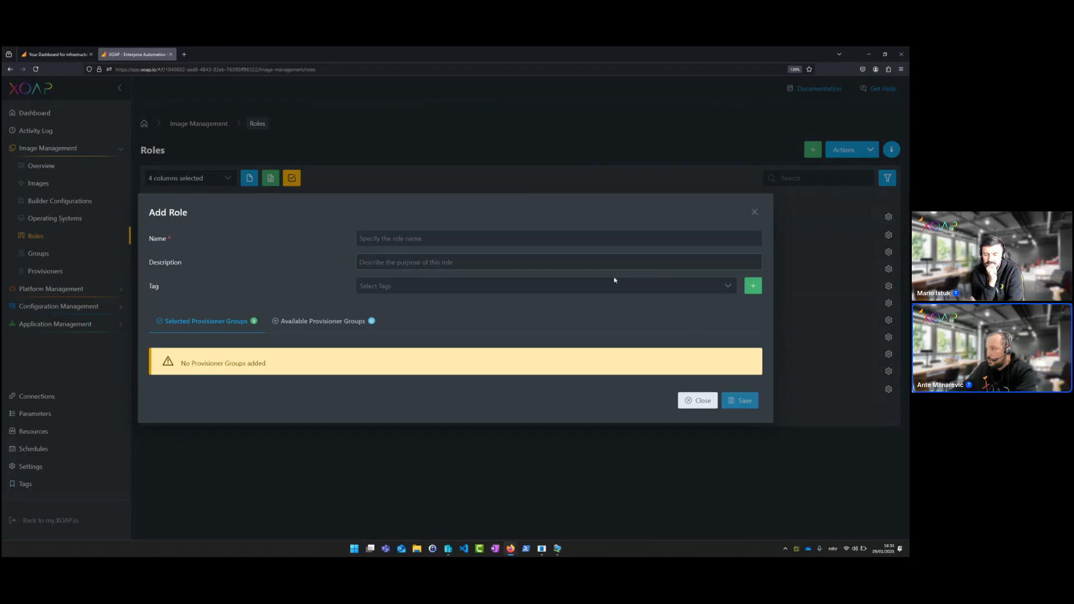
click(460, 240)
text(XOAP)
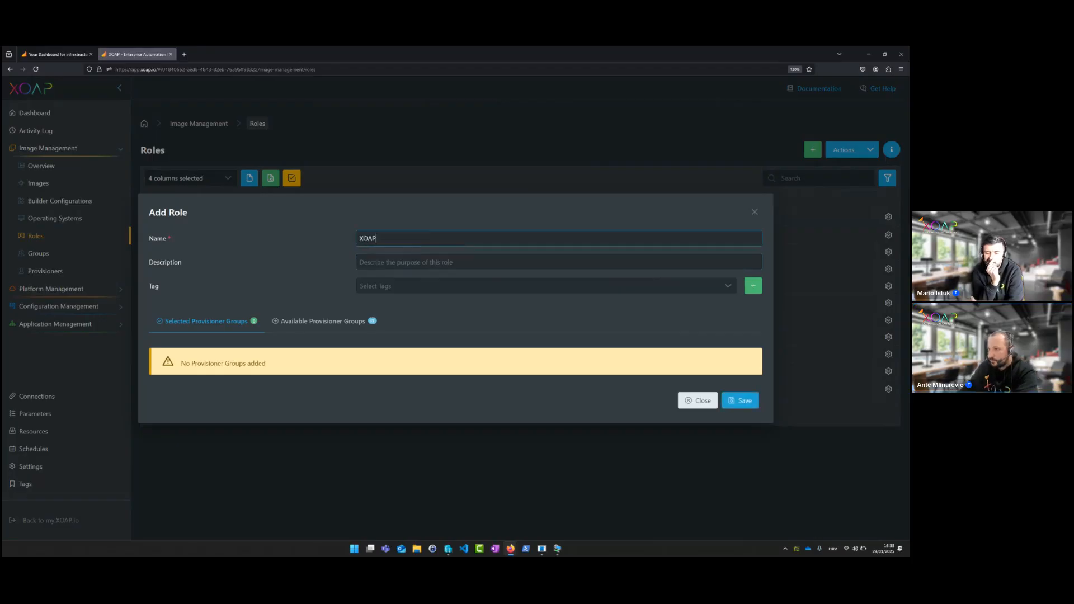
text(_Demo_Role)
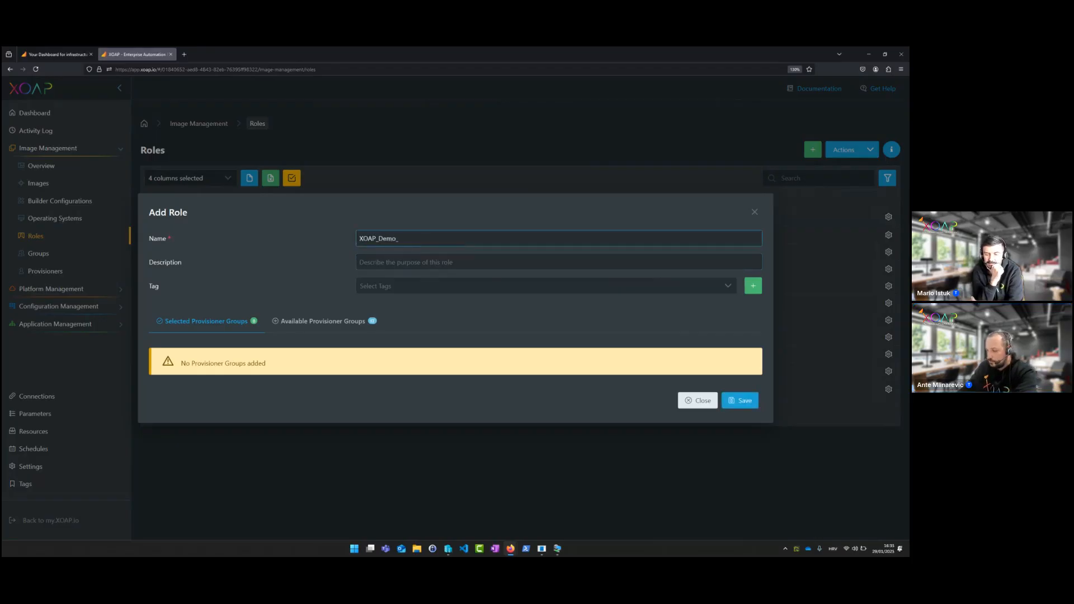
Search the available provisioner groups for XOAP, add XOAP_Demo_GroupA to the new role and save the role
click(313, 322)
click(678, 286)
text(XOAP)
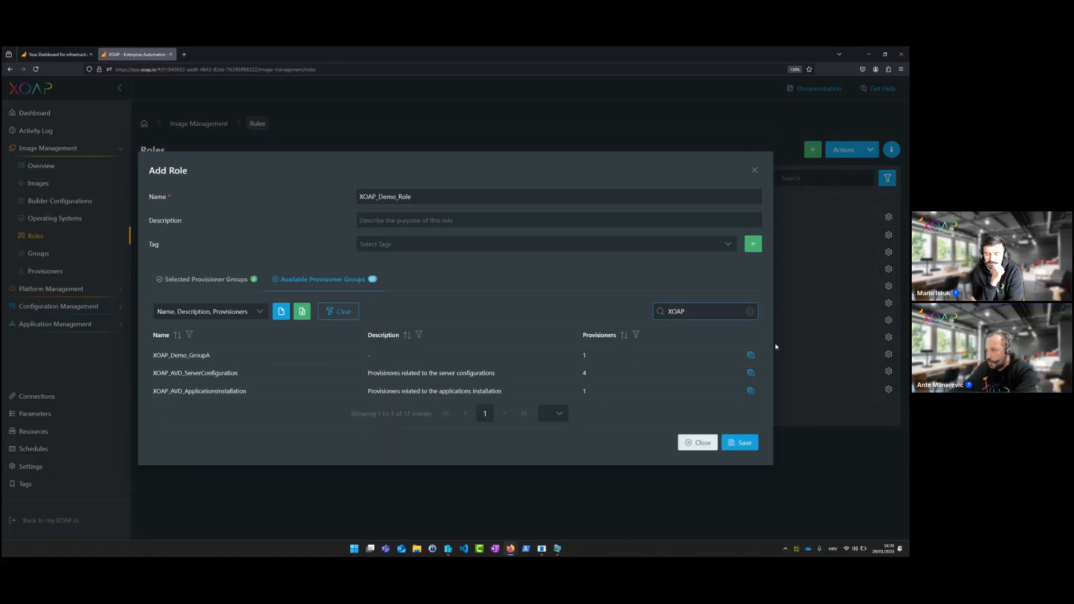
click(751, 355)
click(744, 434)
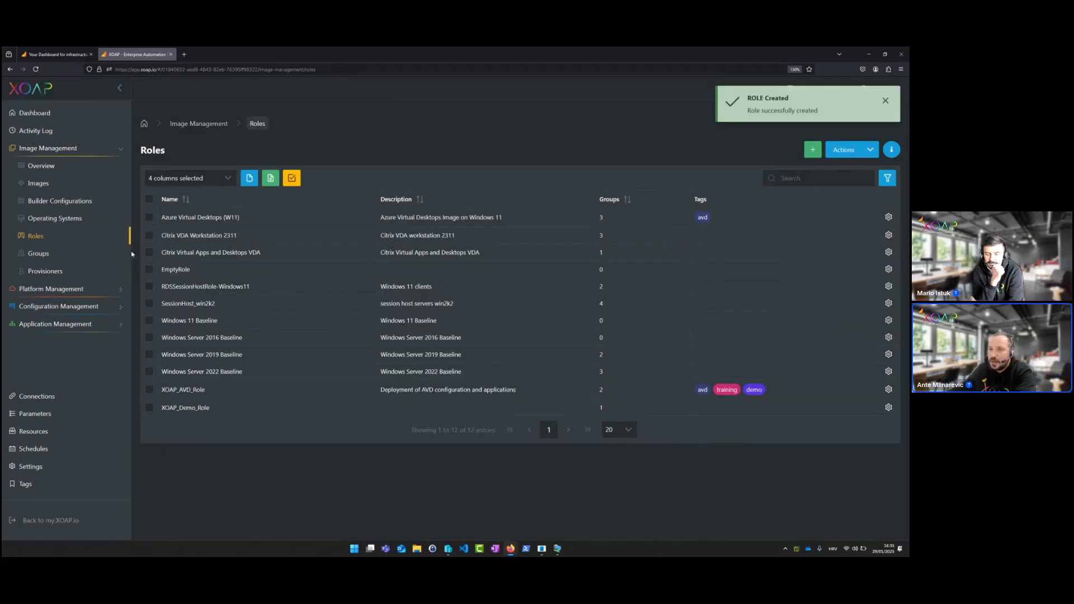
Start adding an Image Management operating system and set its provider to AZURE
click(43, 218)
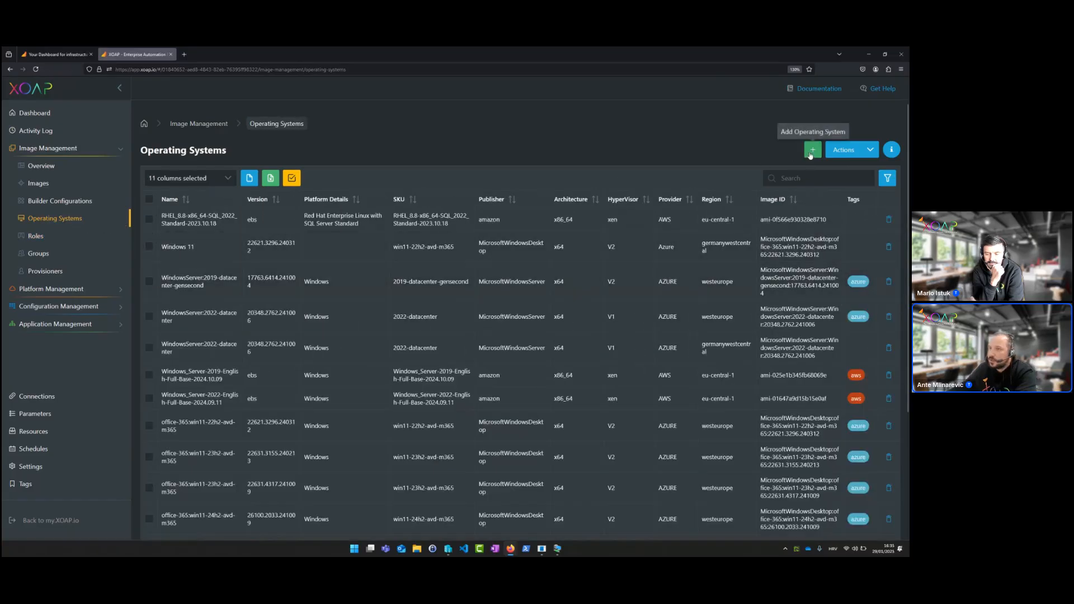
click(812, 151)
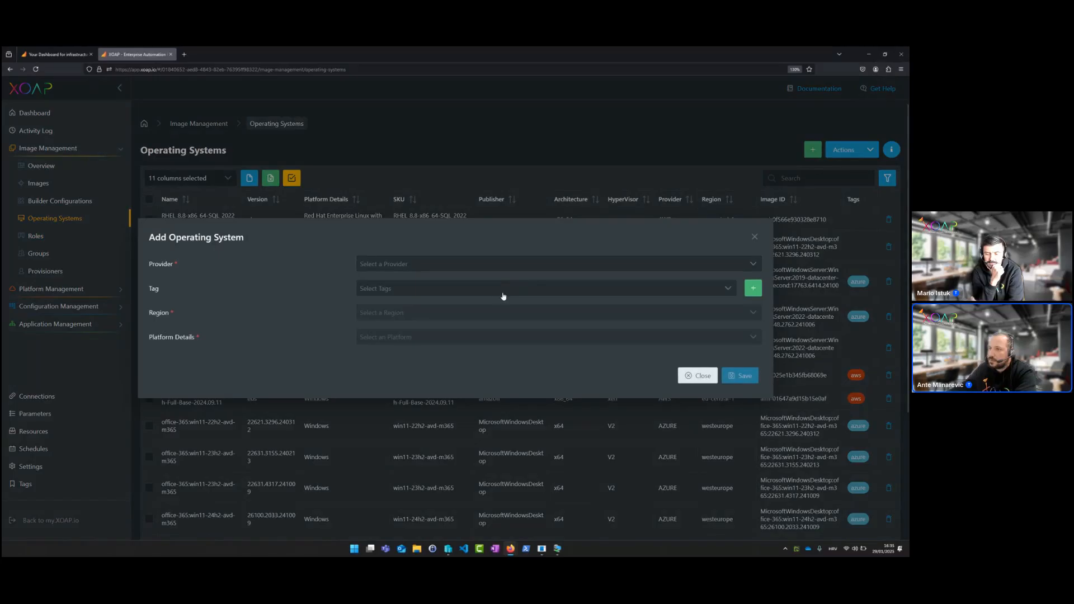
click(508, 268)
click(488, 307)
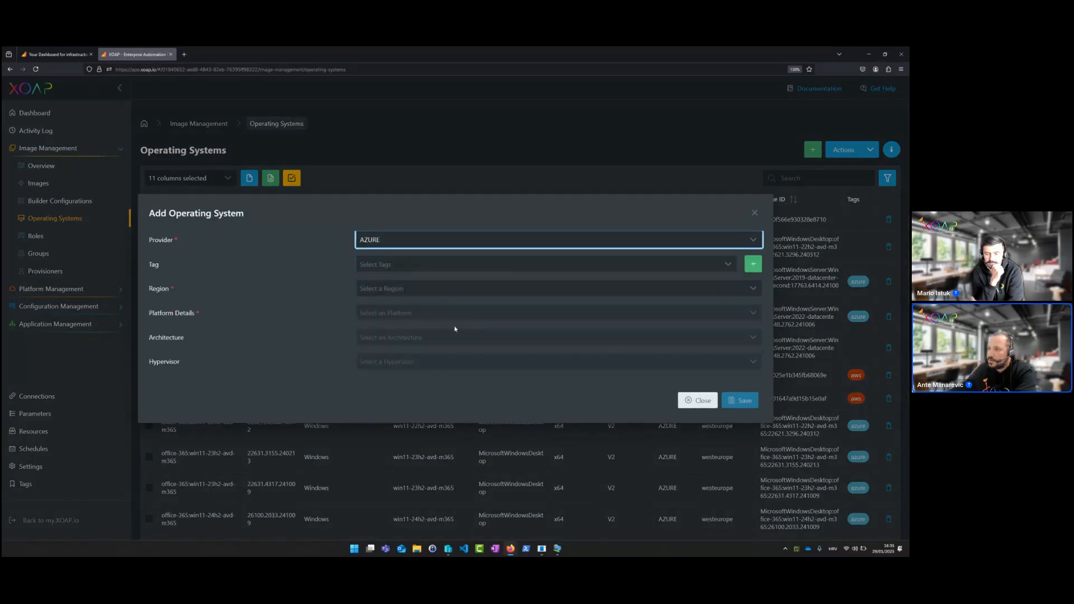
List the available Azure images for the region (Europe) West Europe and the platform Windows
click(430, 287)
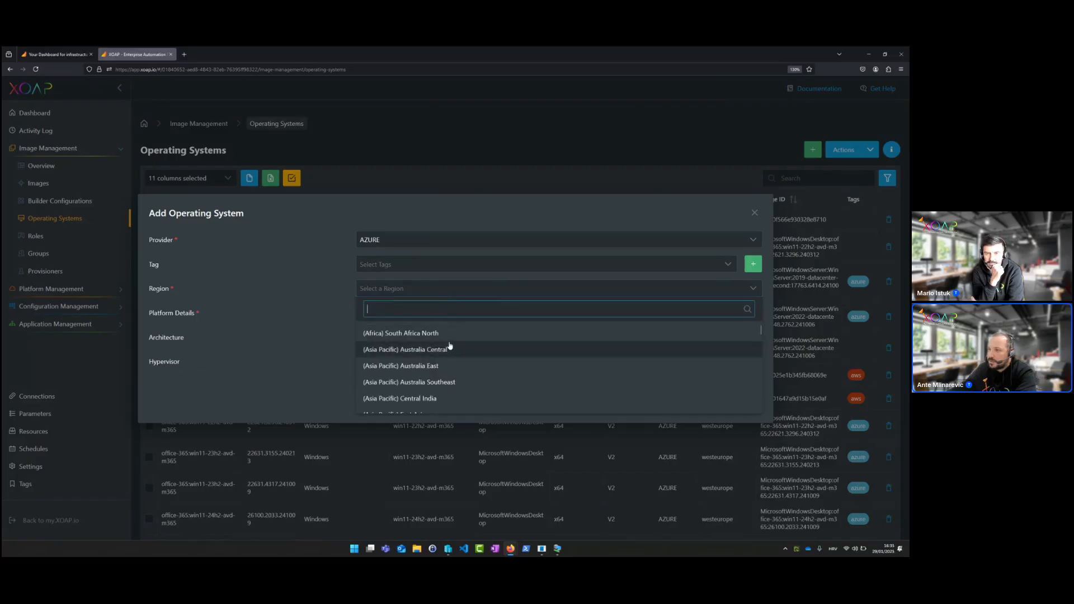
scroll(425, 370, down, 3)
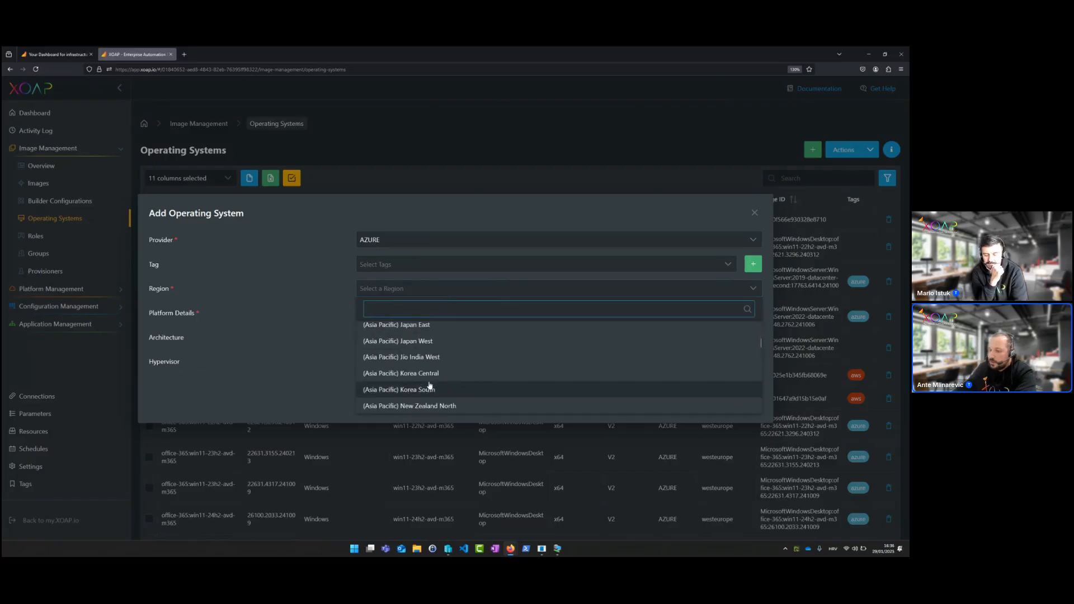
text(west)
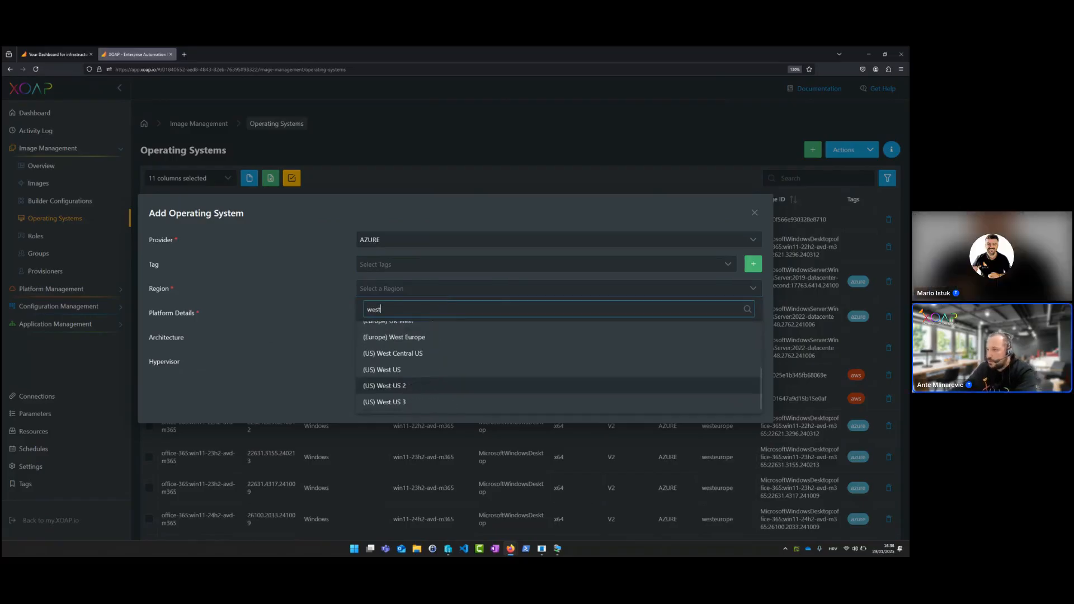
click(412, 338)
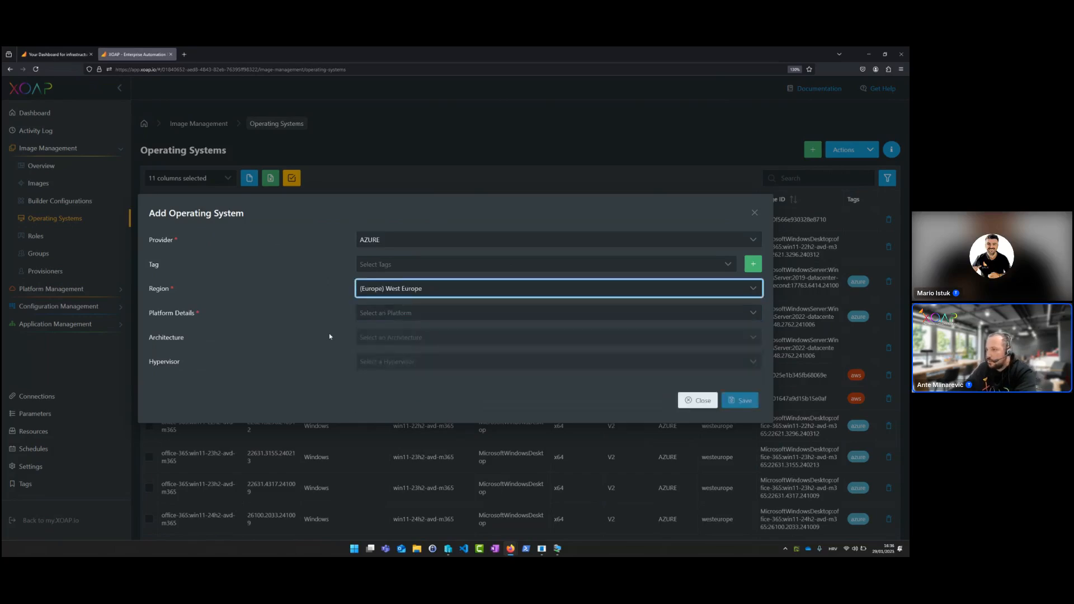
click(453, 313)
click(443, 375)
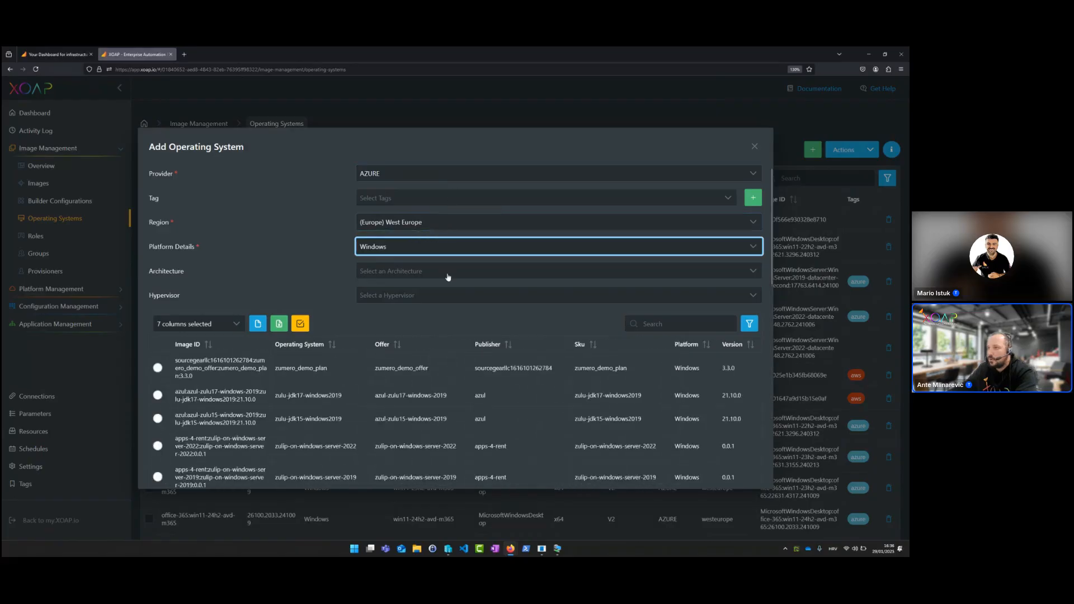
Review the provider choices and the list of Windows images, and close the operating system form without saving
click(444, 175)
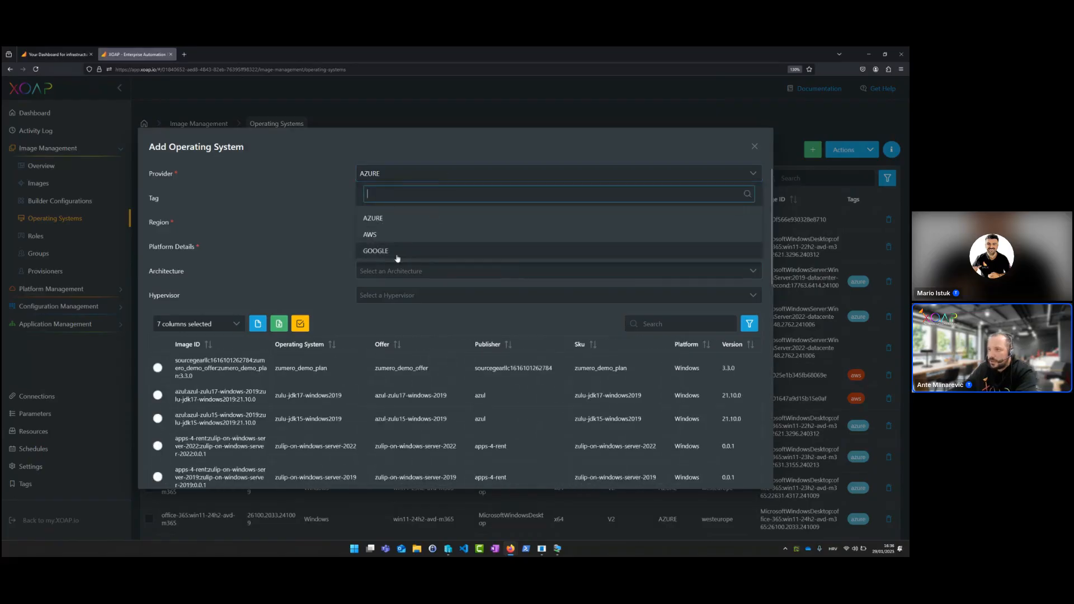
click(308, 251)
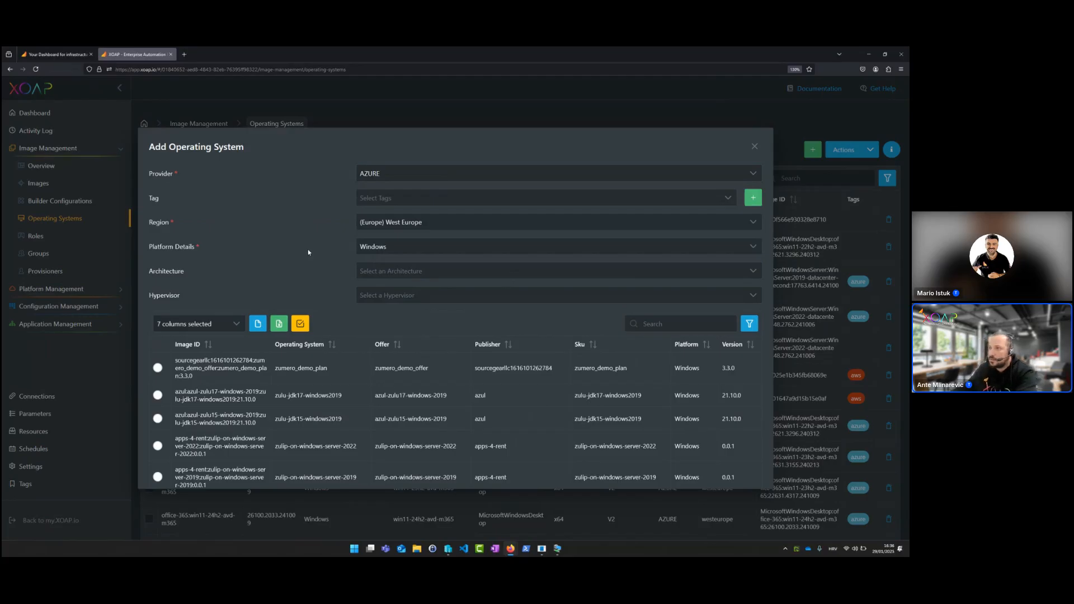
scroll(307, 253, down, 2)
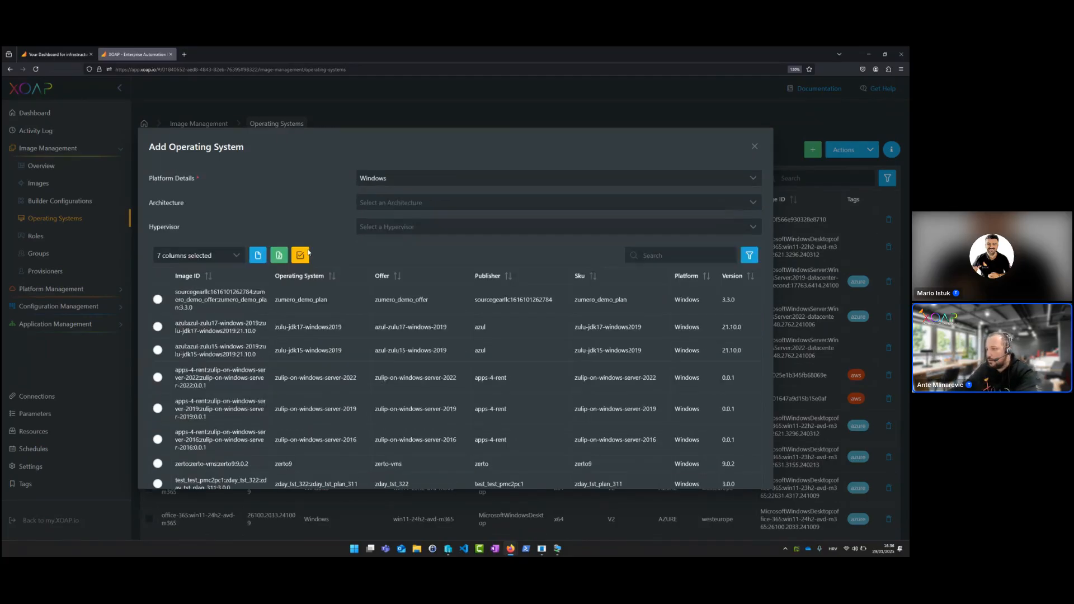
scroll(318, 279, down, 10)
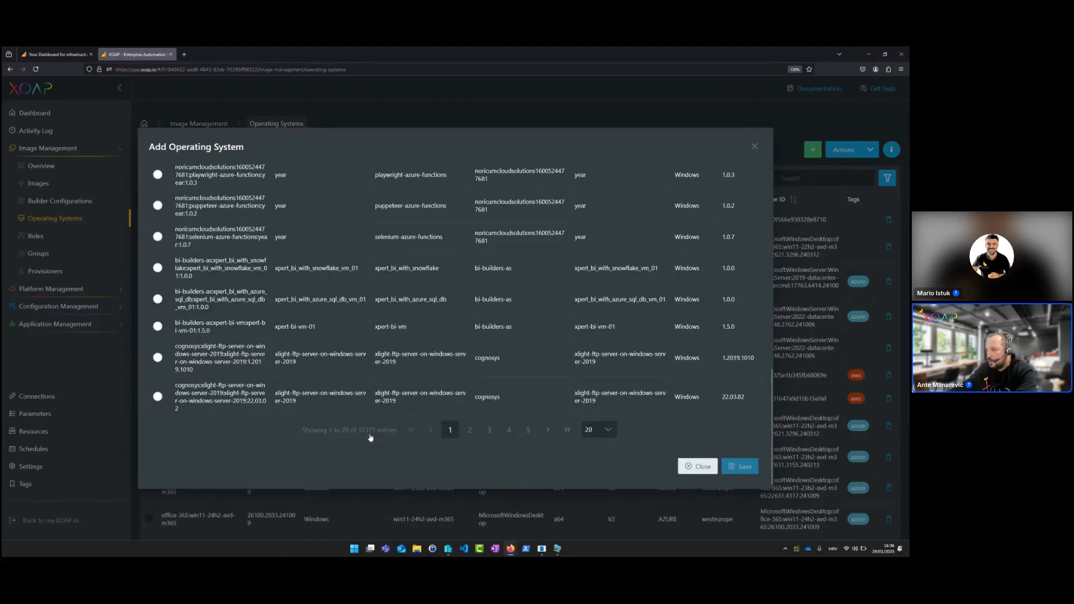
scroll(384, 433, up, 15)
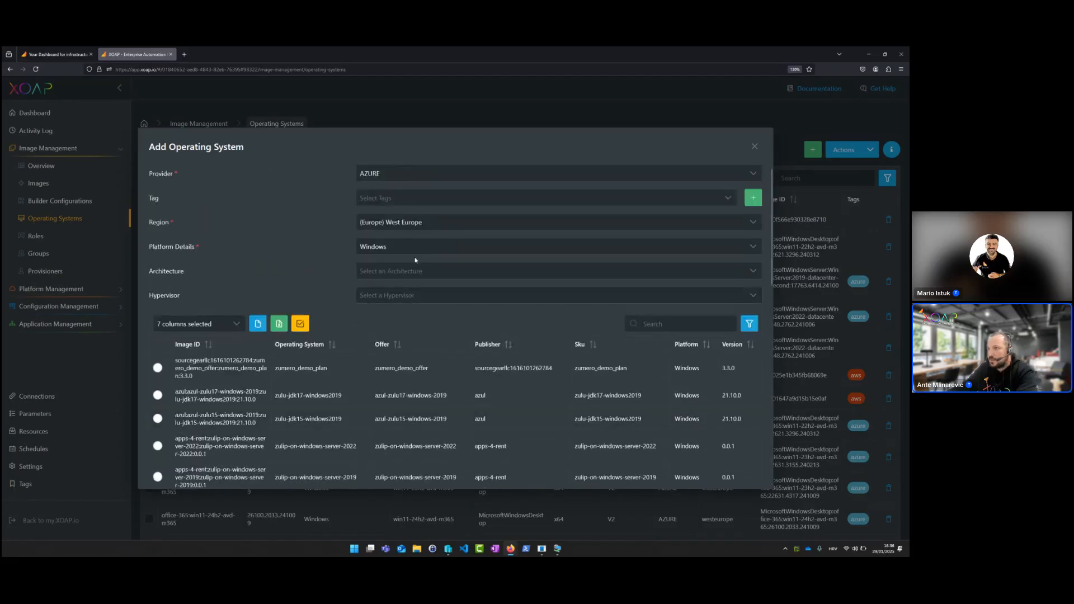
click(429, 223)
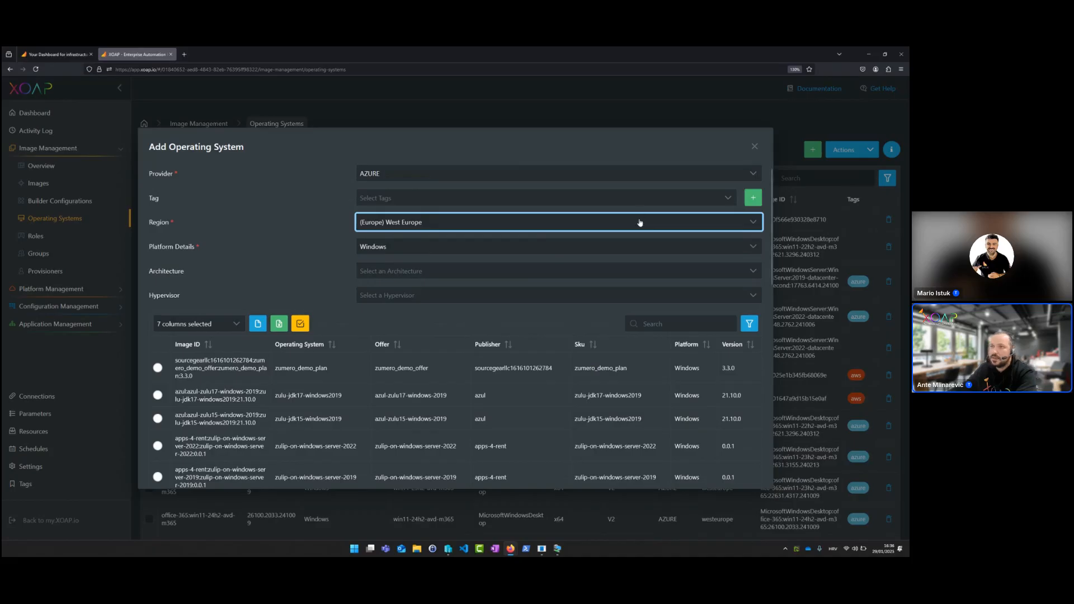
click(755, 146)
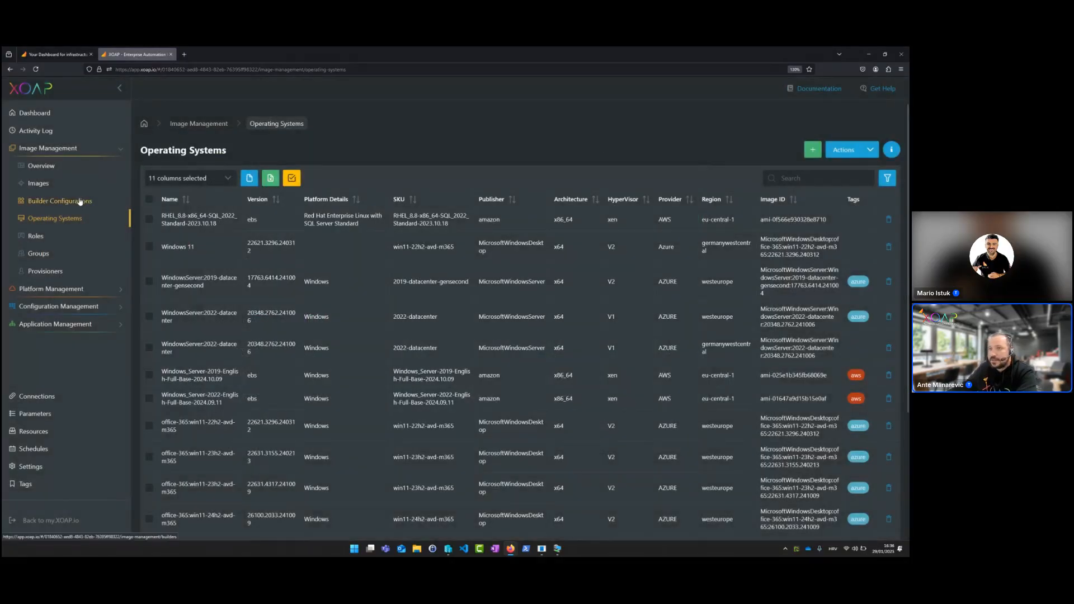
Start a new builder configuration of type Azure Managed using the azure-demo-subscription connection
click(80, 202)
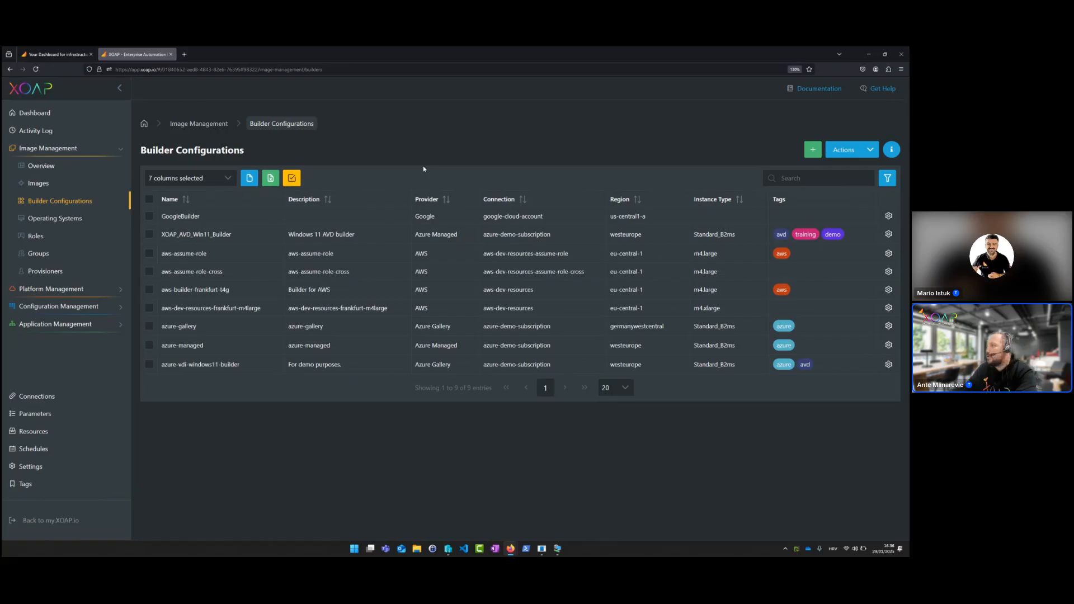
click(813, 150)
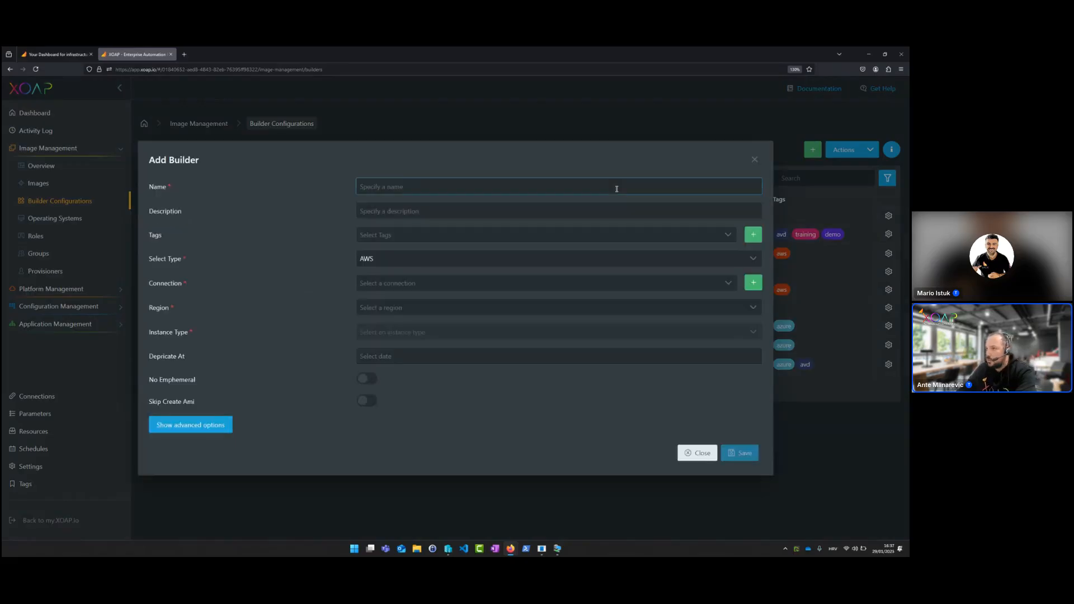
click(412, 266)
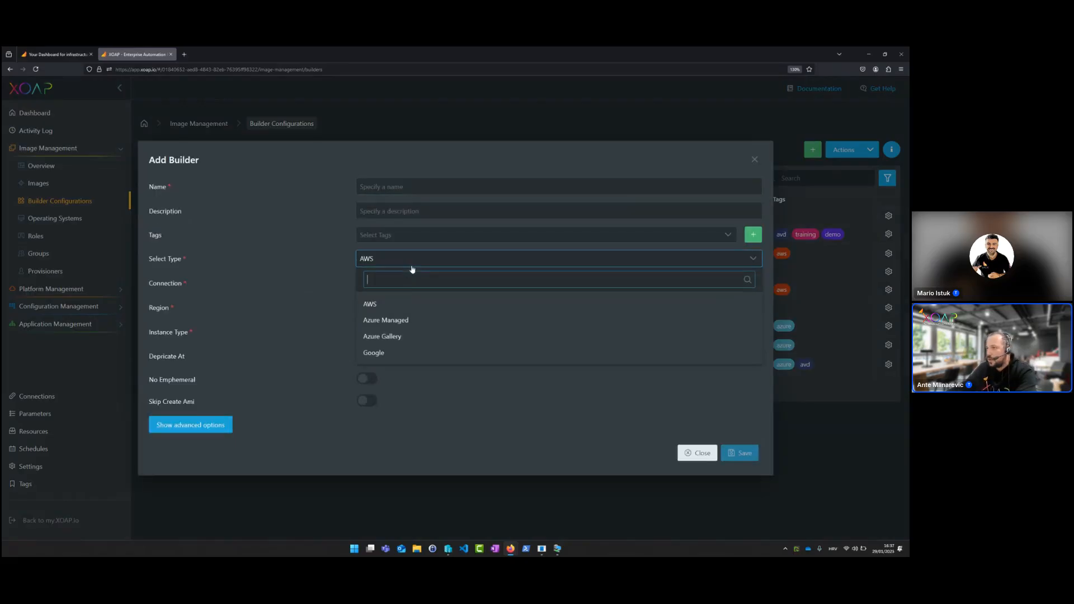
click(430, 323)
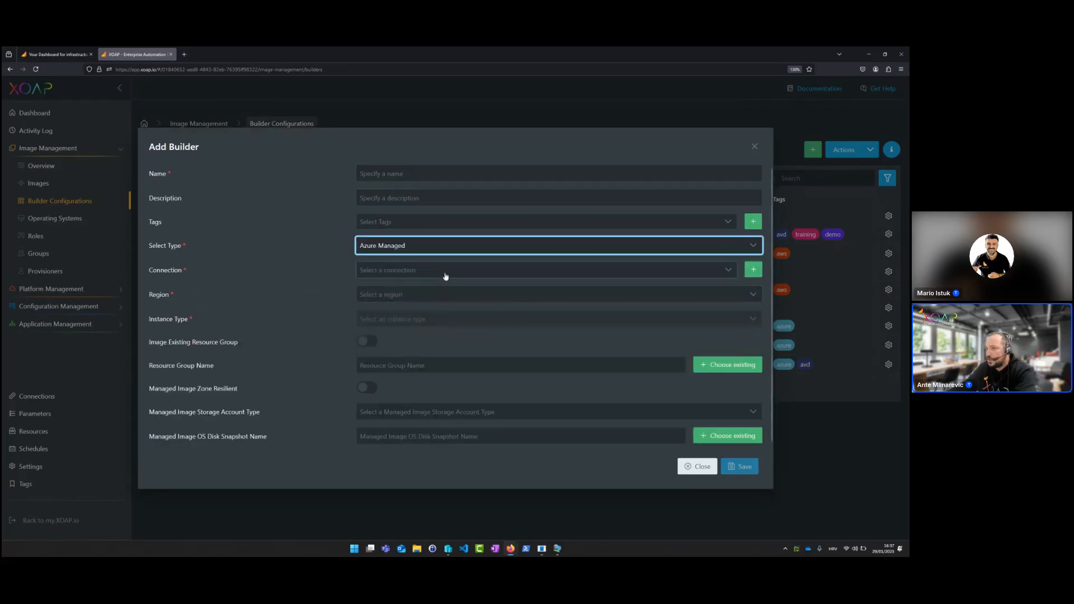
click(443, 277)
click(443, 317)
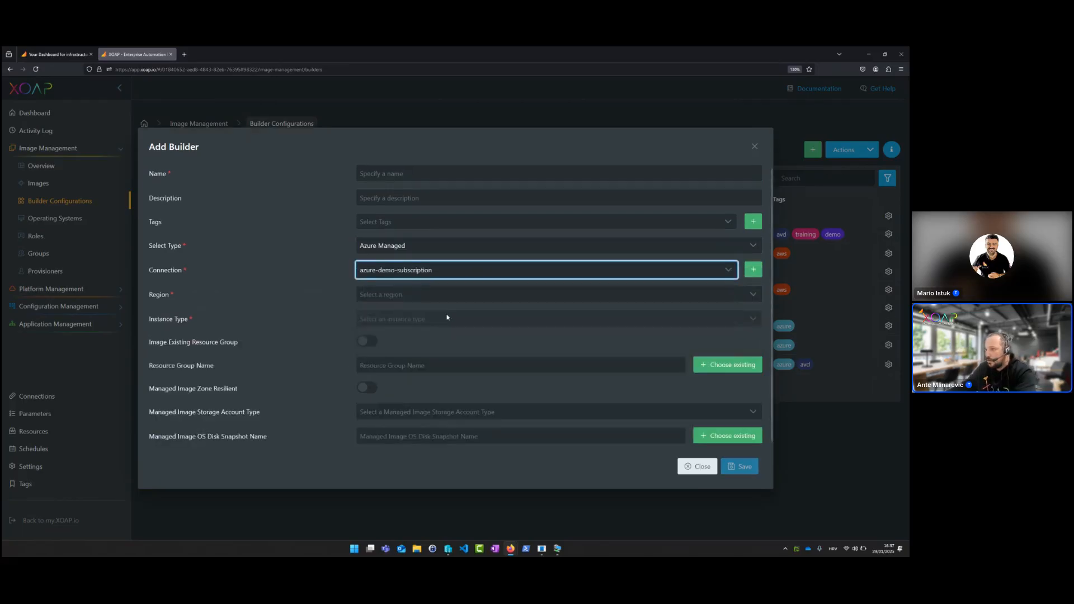
Search the regions for west and set the builder's region to (Europe) West Europe
click(447, 298)
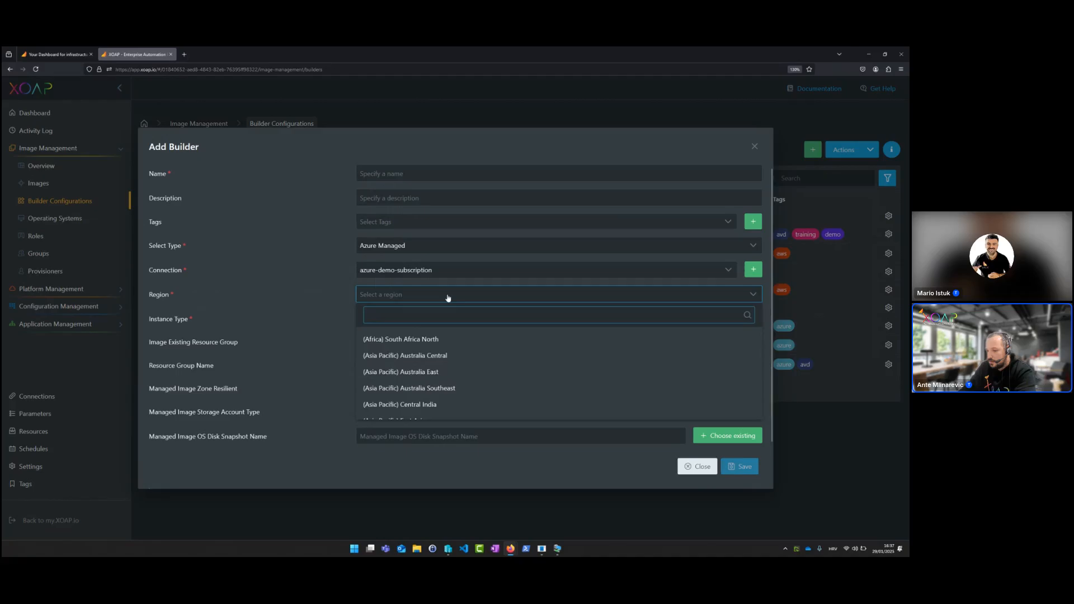
text(west)
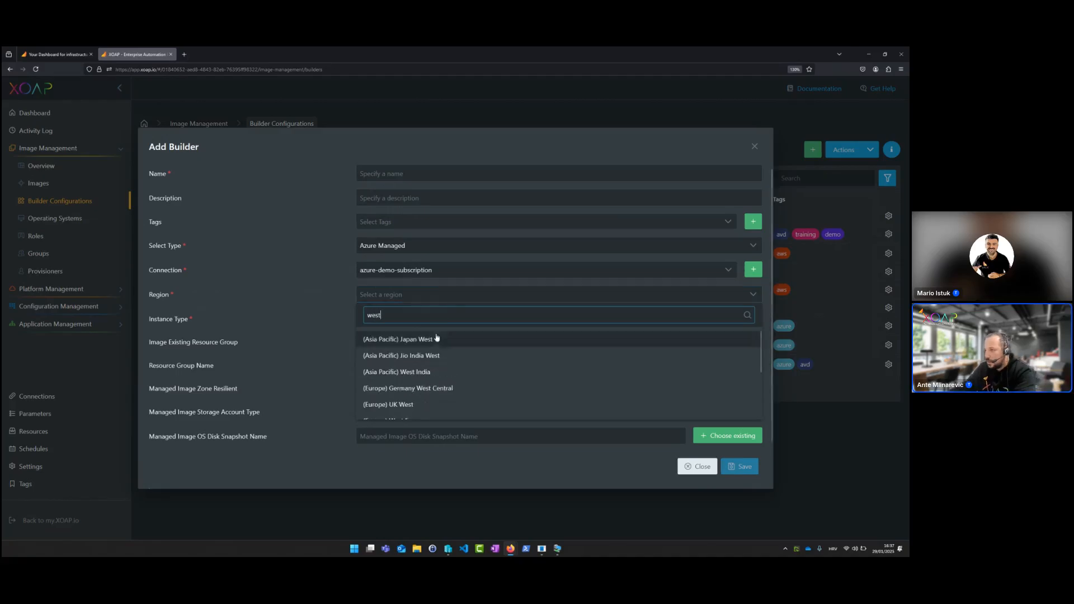
scroll(439, 347, down, 2)
click(440, 370)
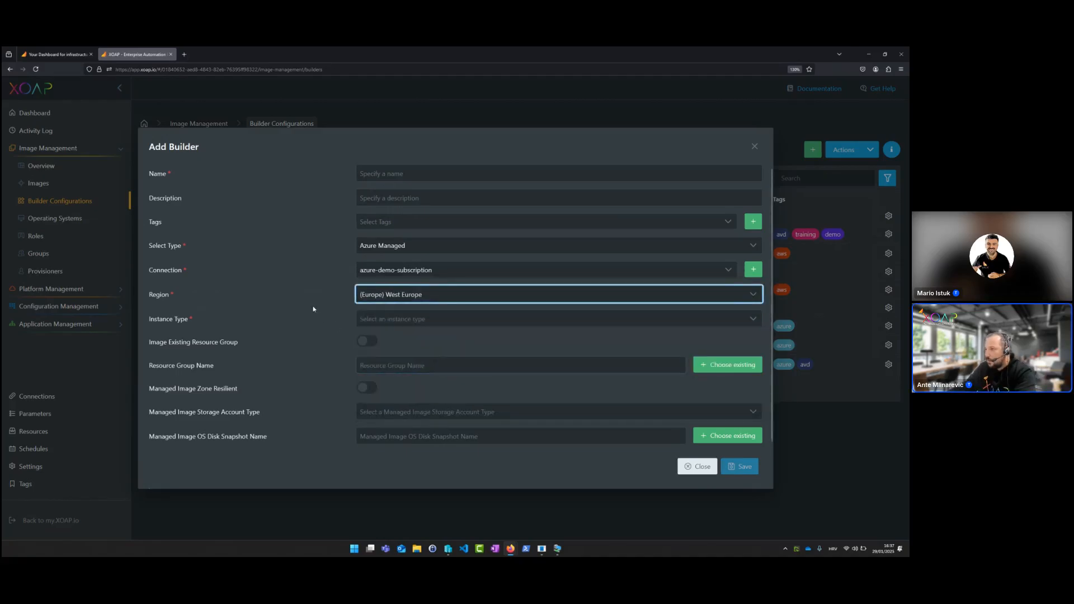
Name the new builder XOAP_Demo
click(405, 174)
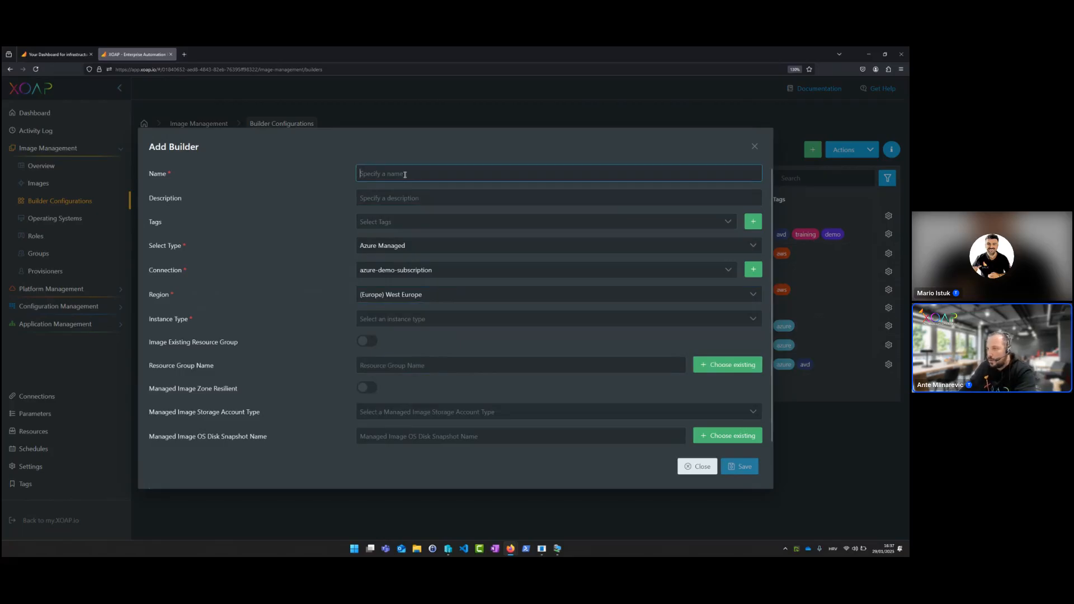
text(XOAP)
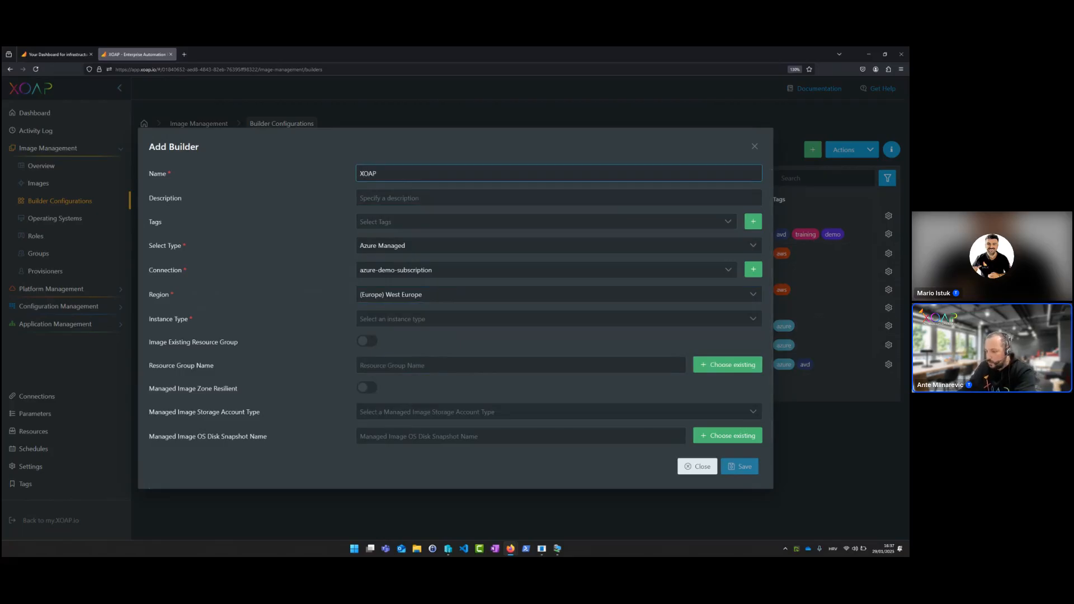
text(_Dem)
key(BackSpace)
key(BackSpace)
key(BackSpace)
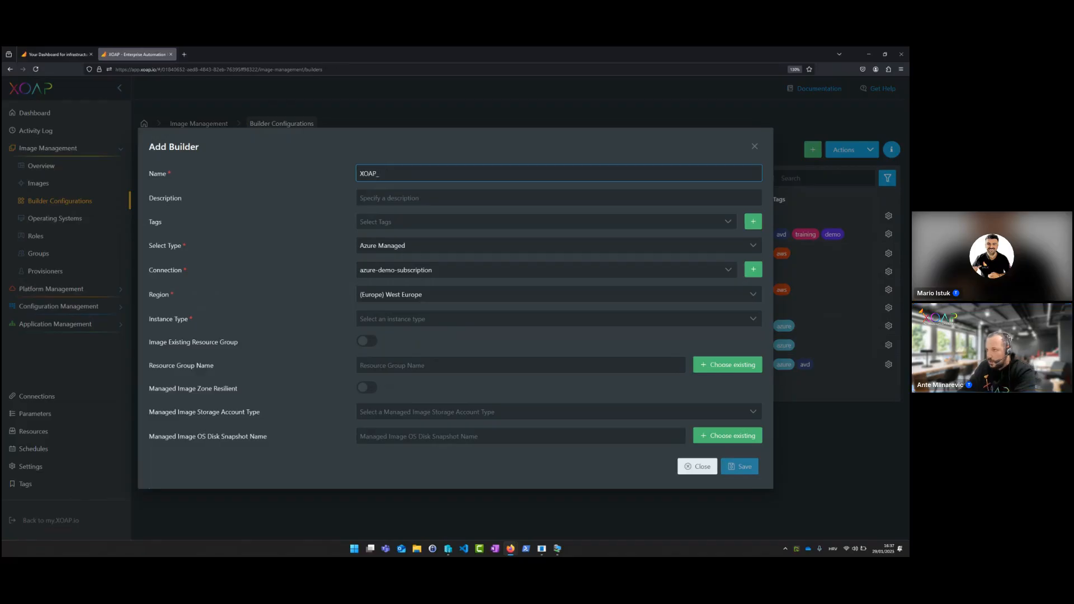
text(Demo)
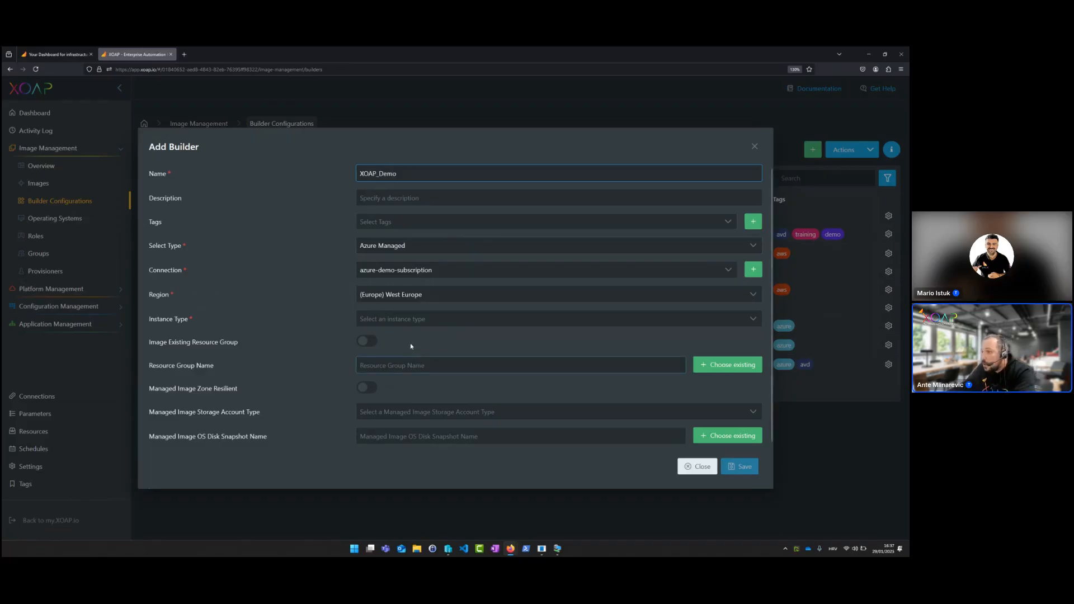
Set the builder's instance type to Standard_B16ms
click(422, 321)
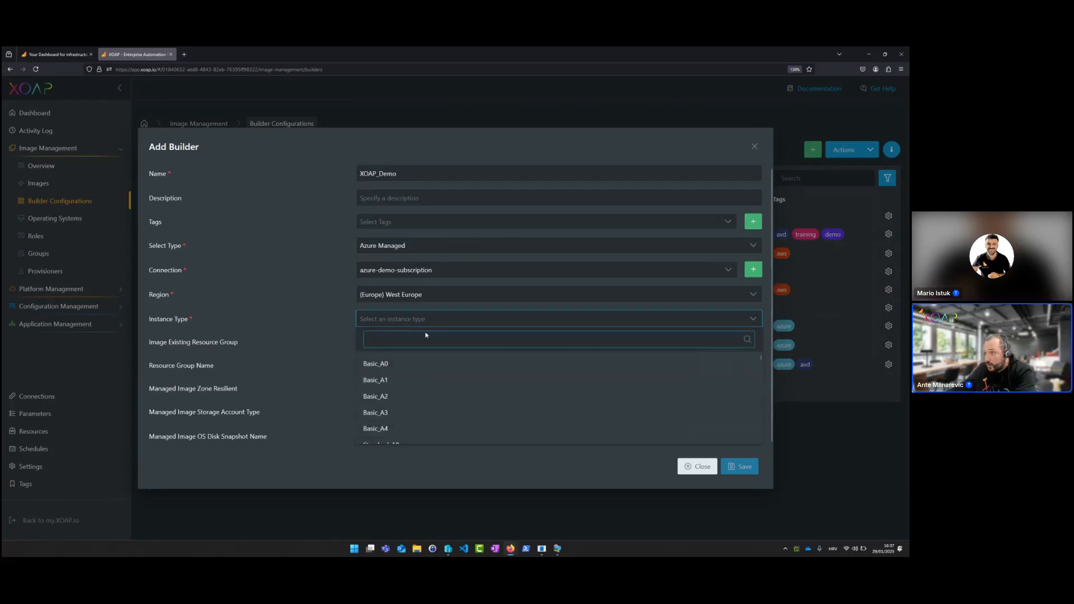
scroll(434, 363, down, 10)
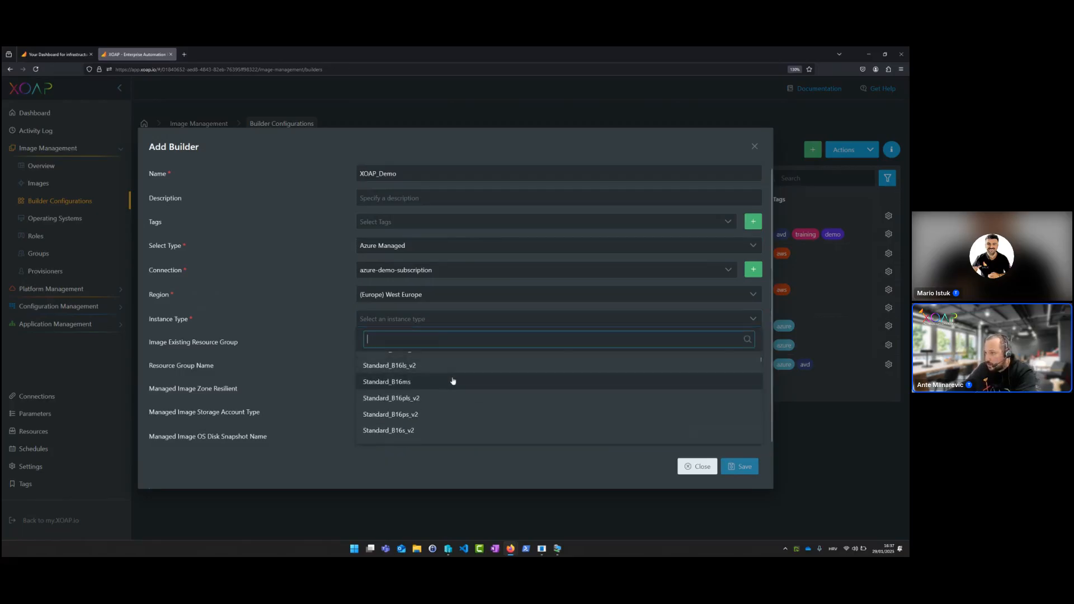
click(452, 383)
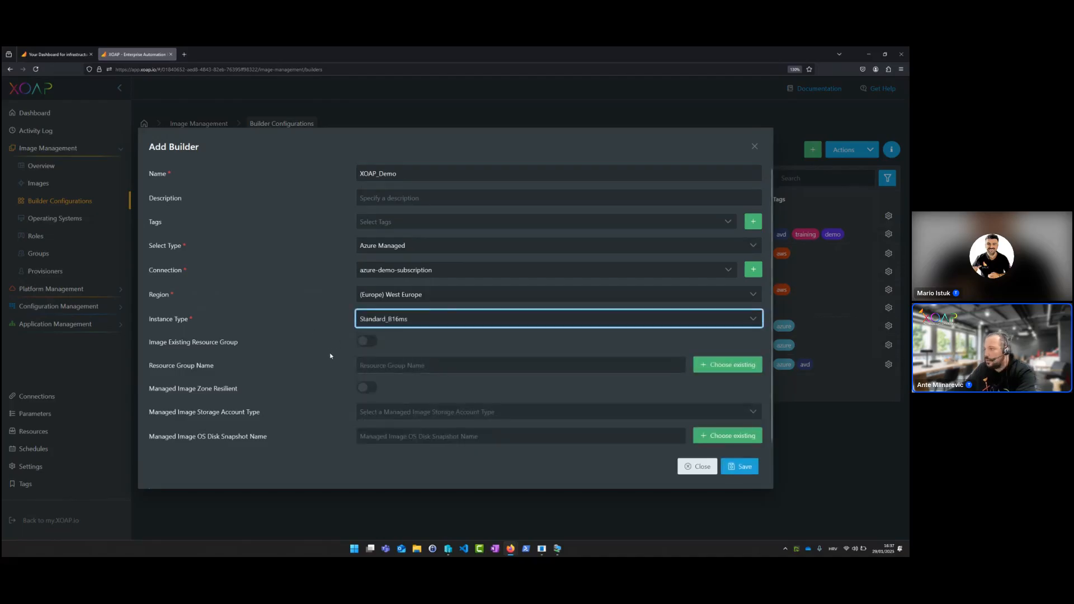
Review the network settings in the new builder's advanced options
scroll(330, 353, down, 1)
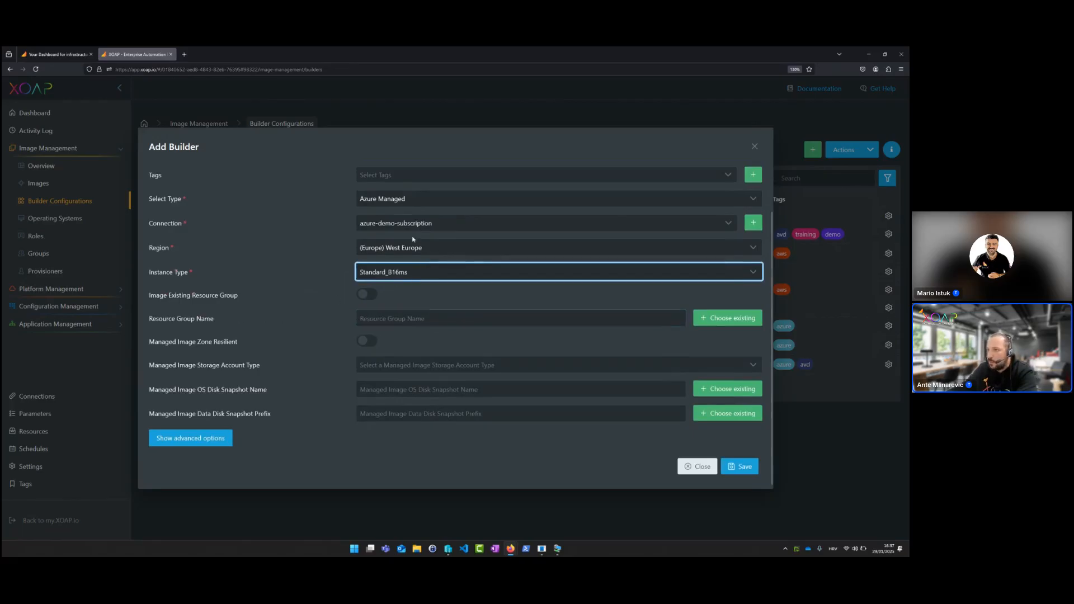
scroll(383, 278, up, 1)
scroll(372, 302, down, 1)
click(222, 441)
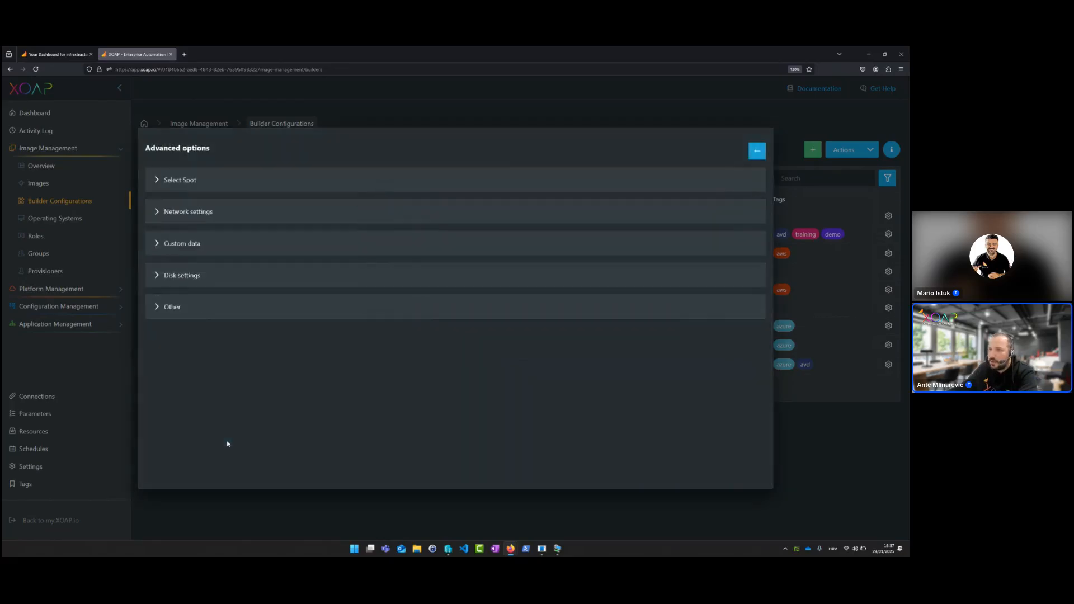
click(190, 211)
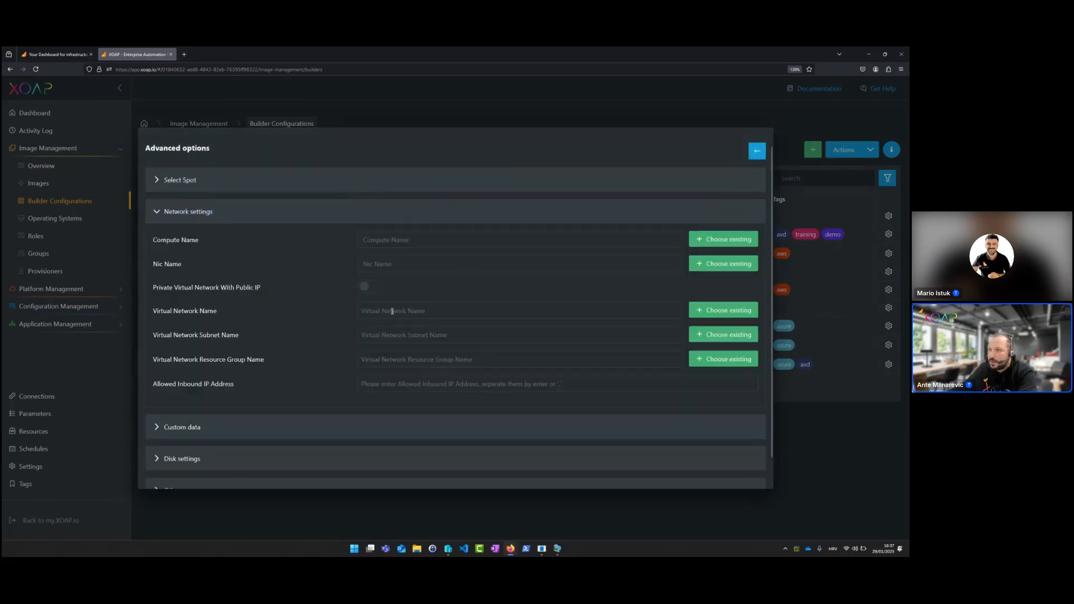
click(660, 208)
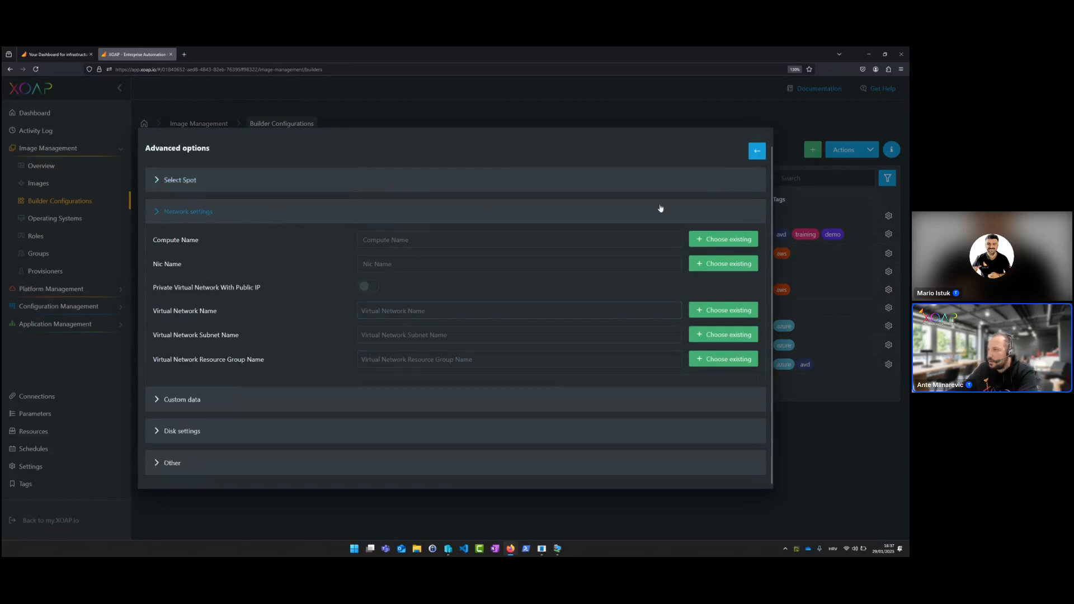
Examine the custom data section of the builder's advanced options, including the files available as User Data File
click(187, 253)
scroll(423, 304, down, 1)
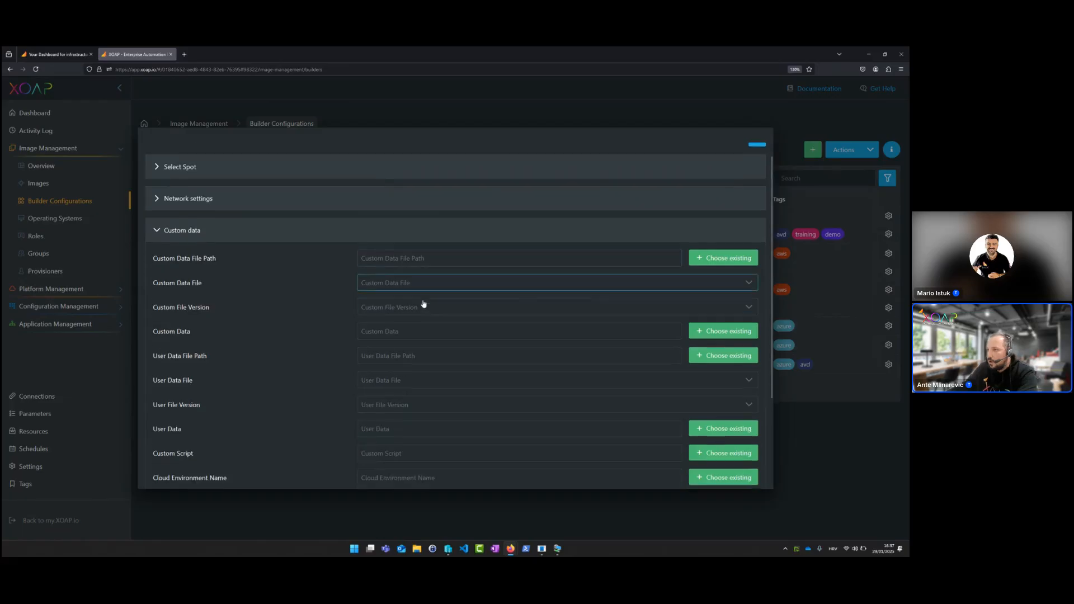
scroll(430, 297, down, 1)
click(161, 193)
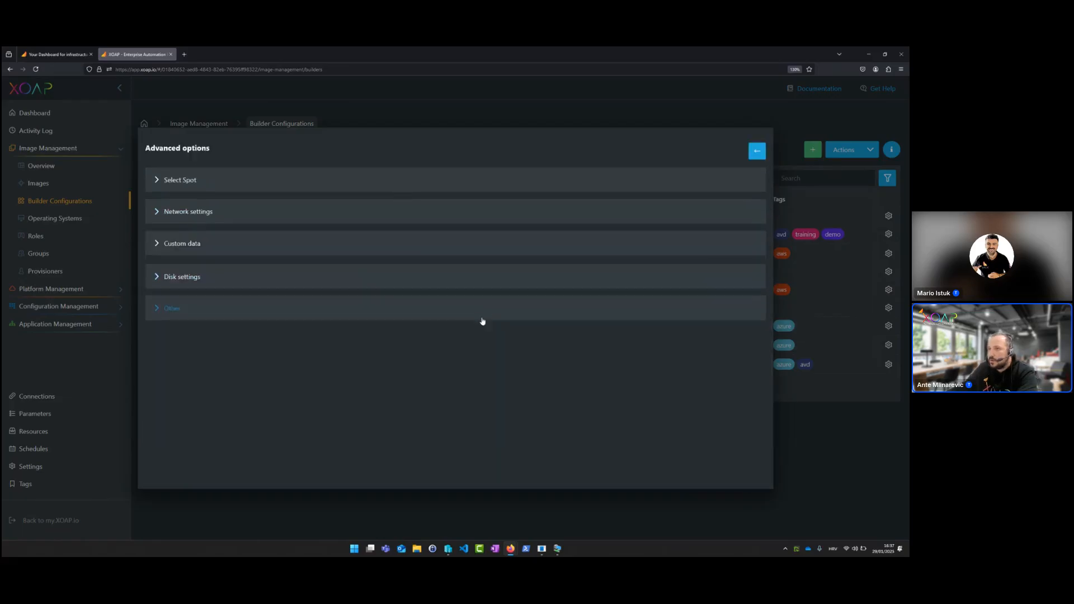
click(163, 249)
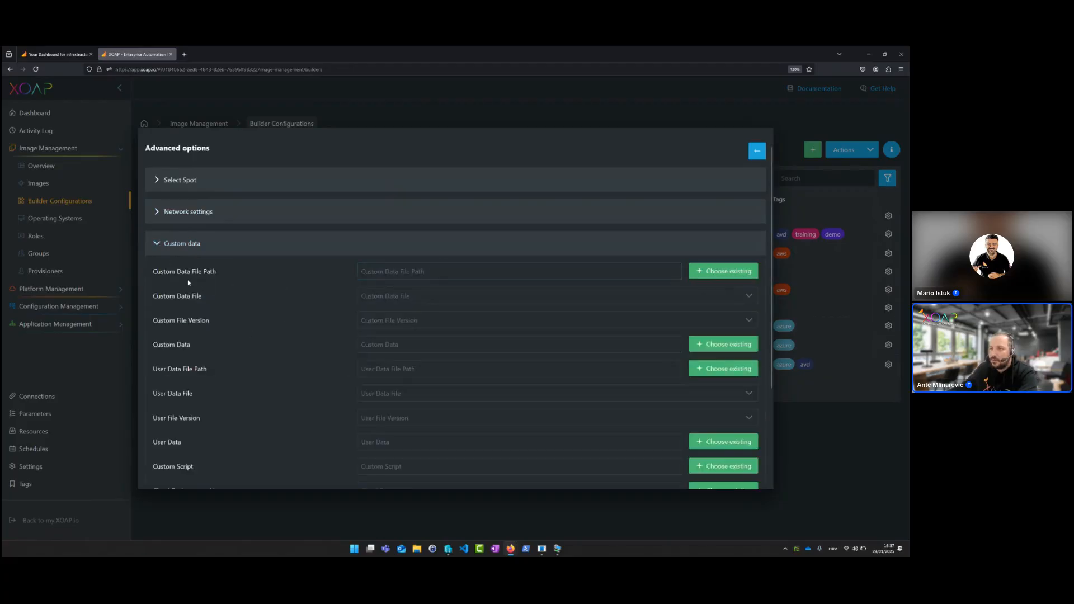
scroll(189, 282, down, 2)
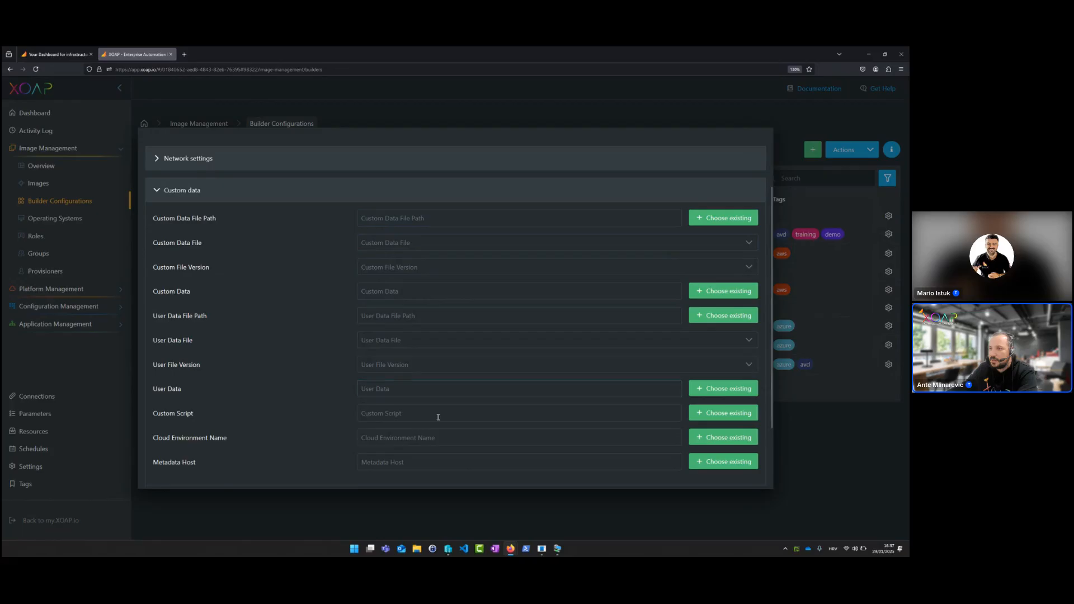
click(429, 344)
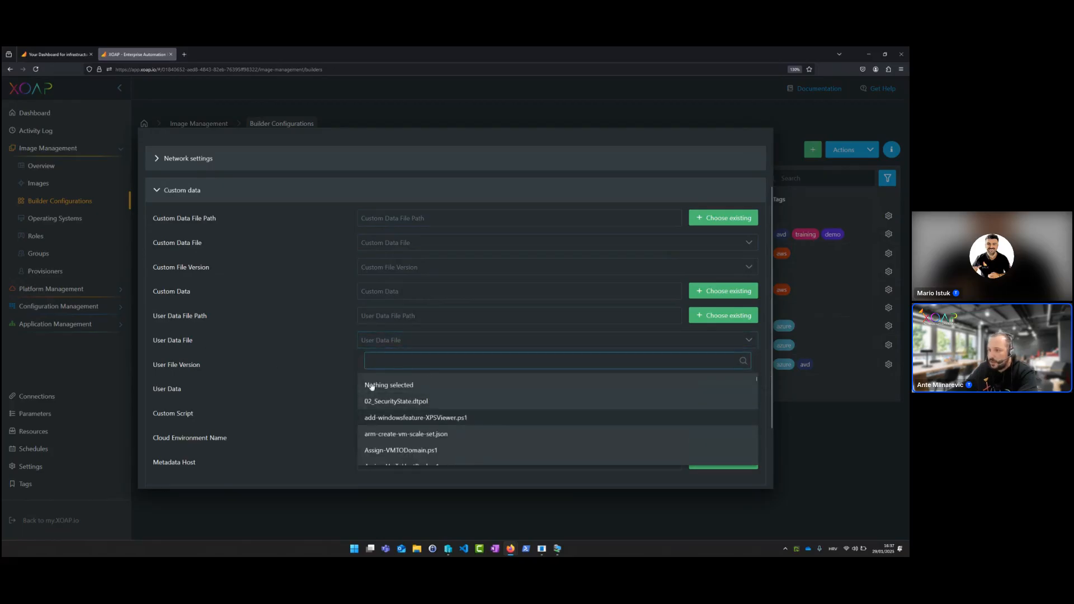
click(312, 351)
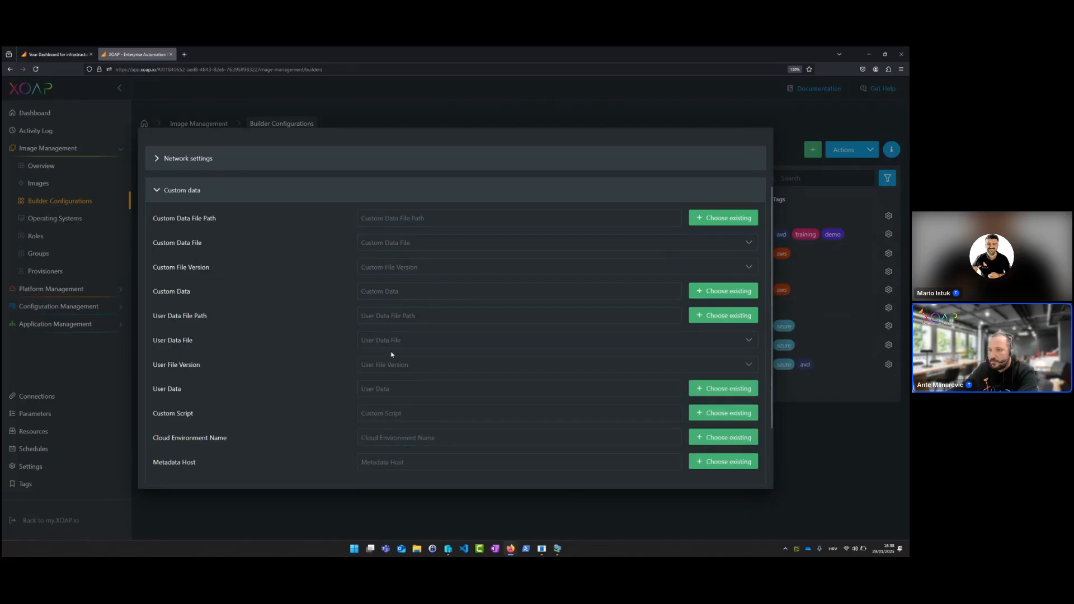
click(162, 192)
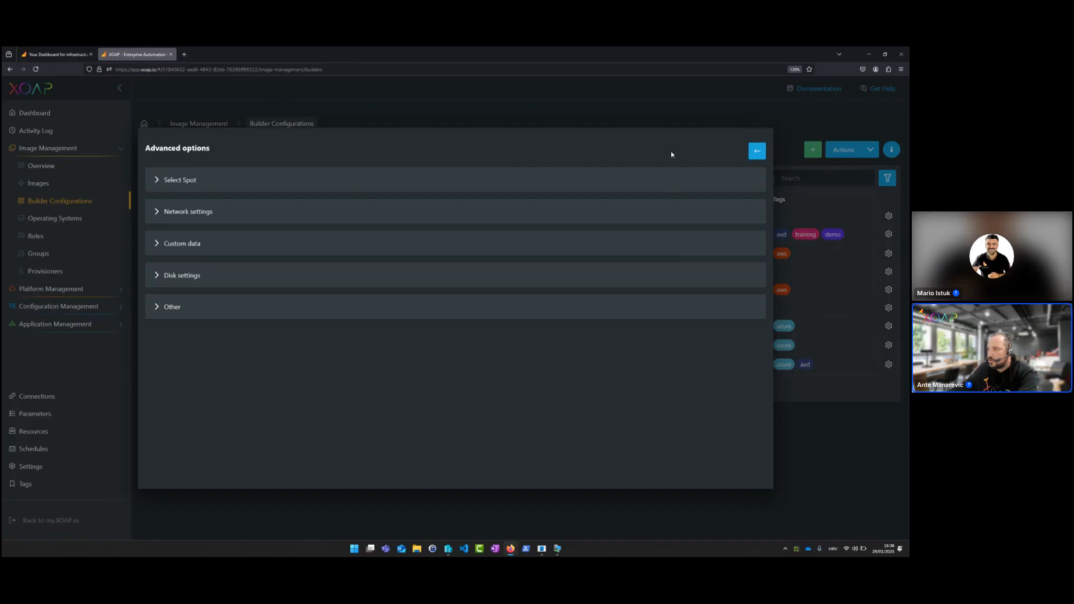
Leave the advanced options and save the XOAP_Demo builder configuration
click(757, 150)
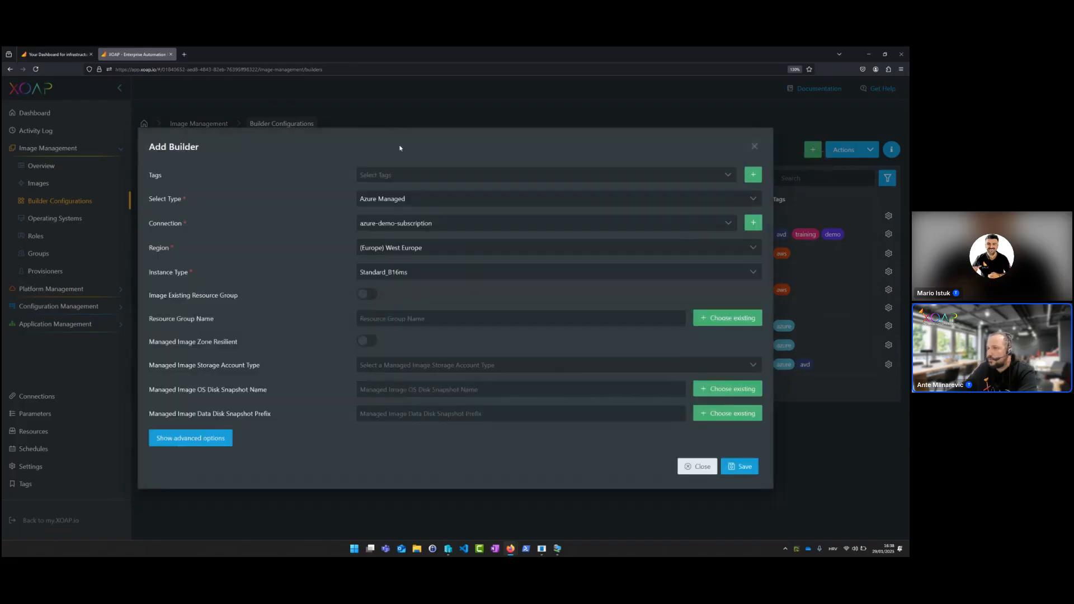
click(745, 468)
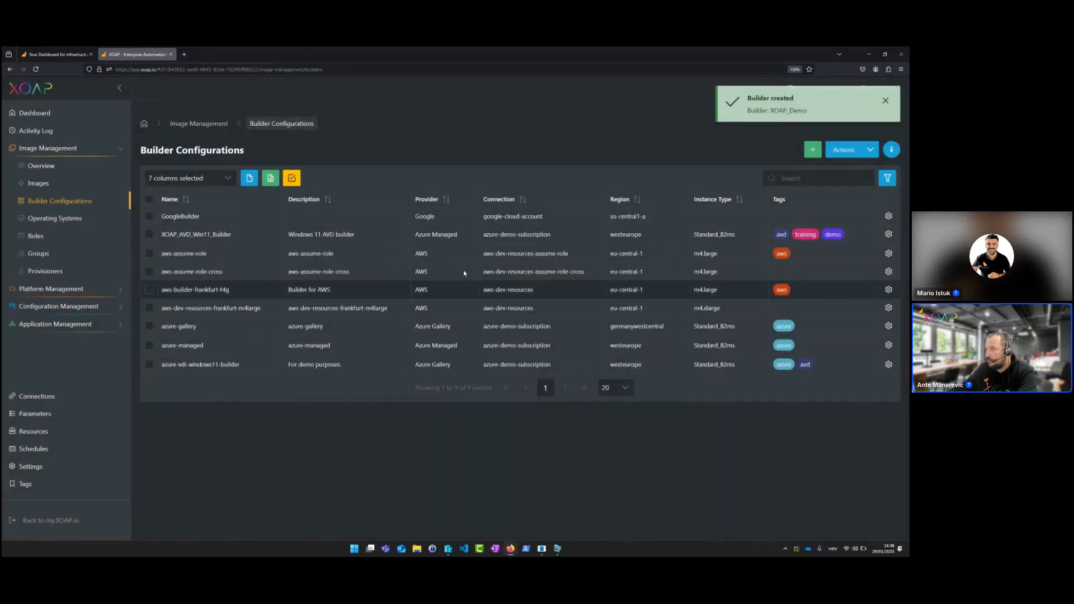
Start a new image in Image Management and name it XOAP_Demo_Image
click(84, 184)
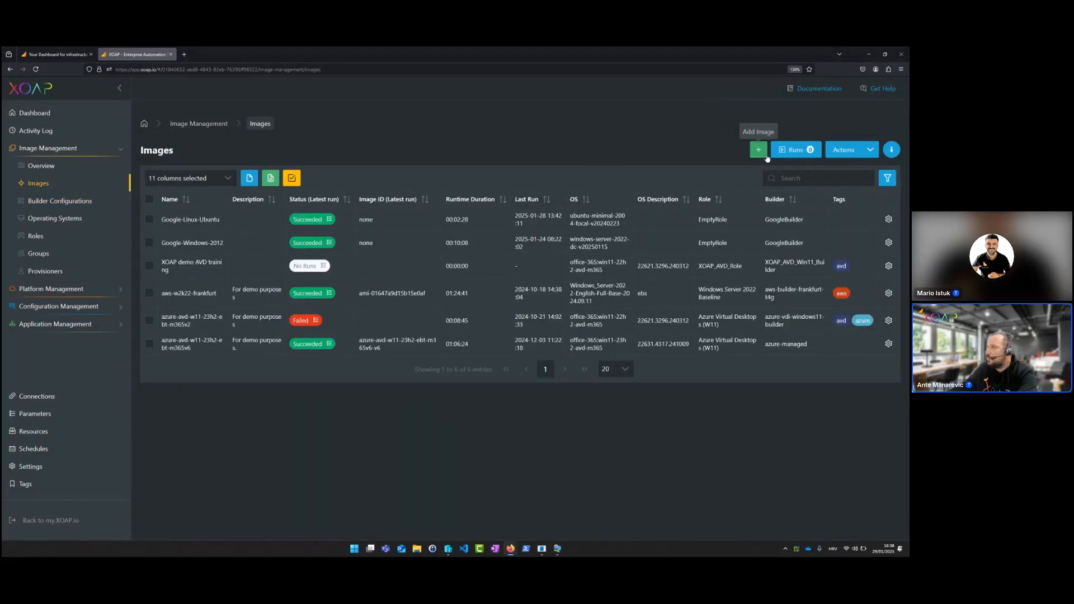
click(765, 157)
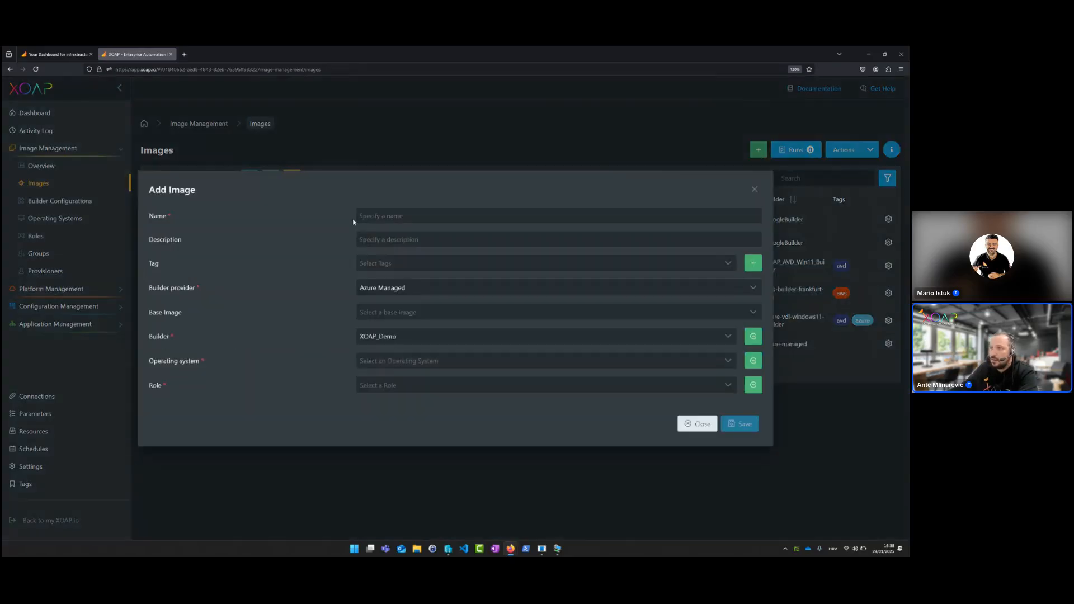
click(409, 219)
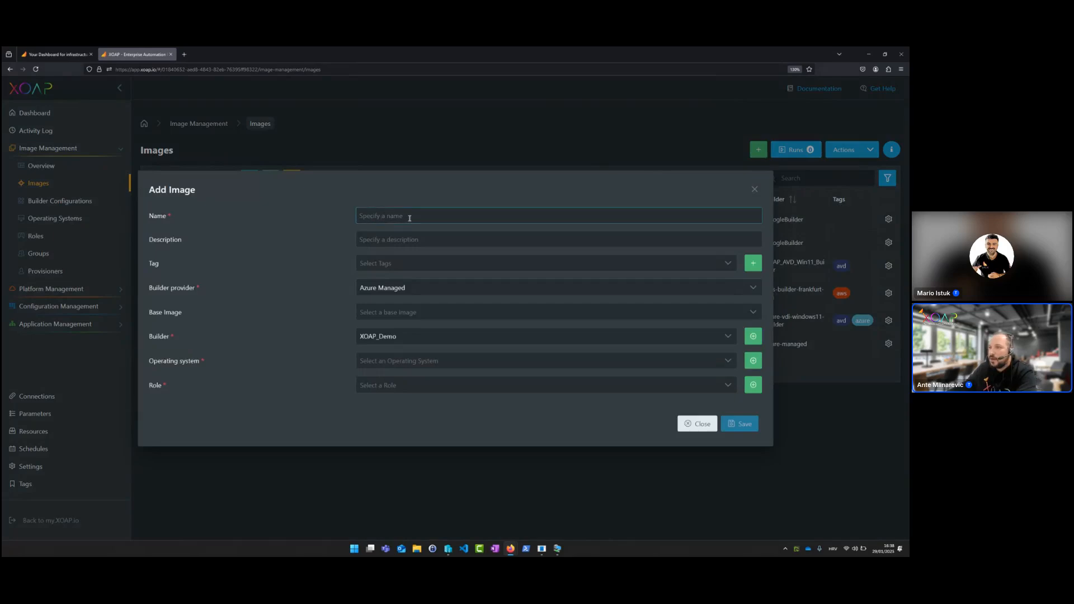
text(XOAP)
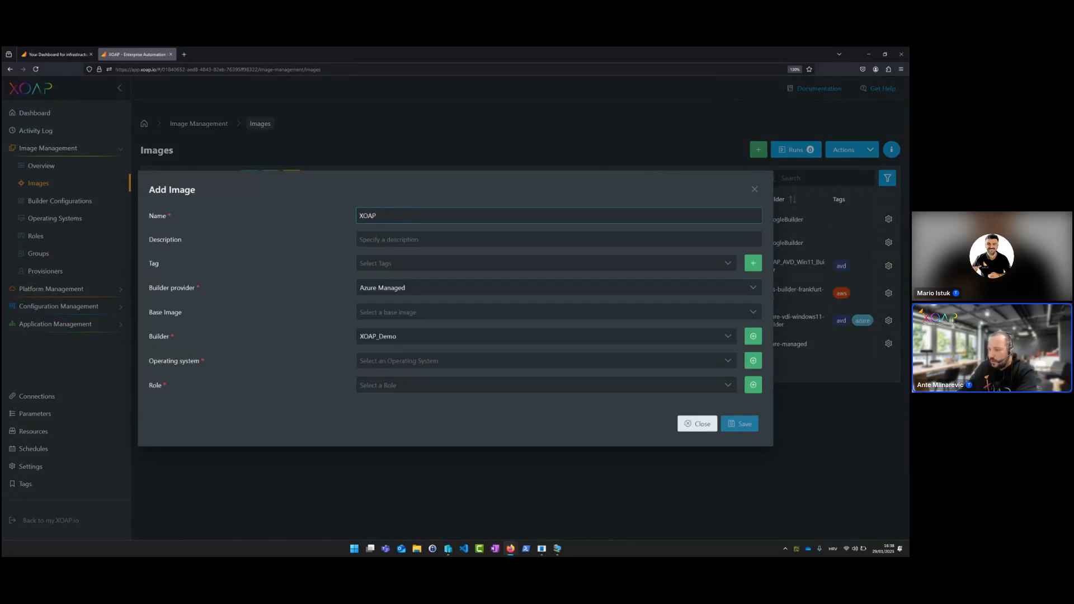
text(_Demo)
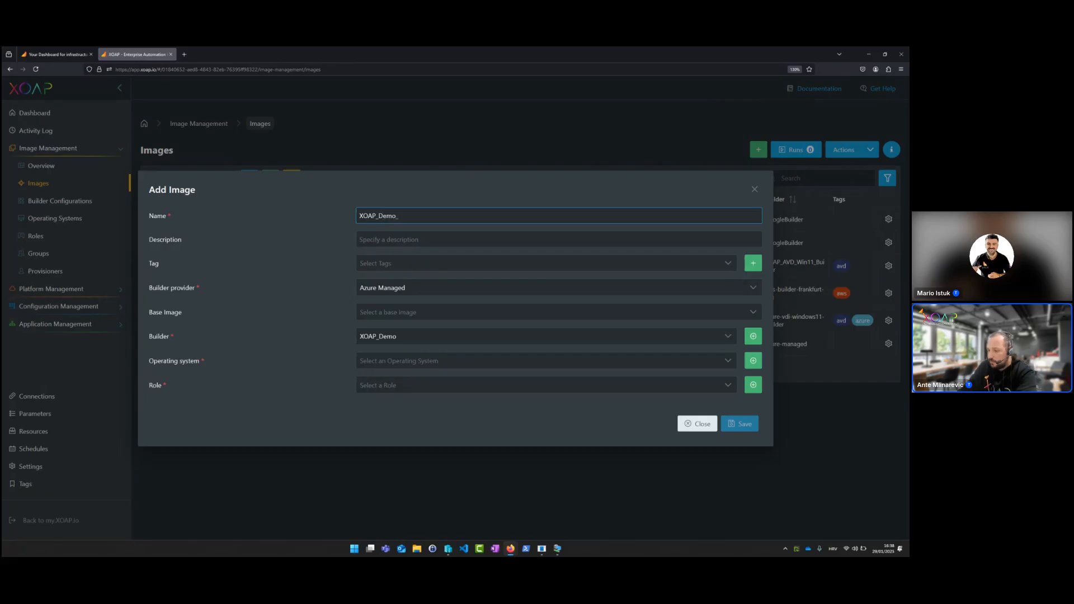
text(_Image)
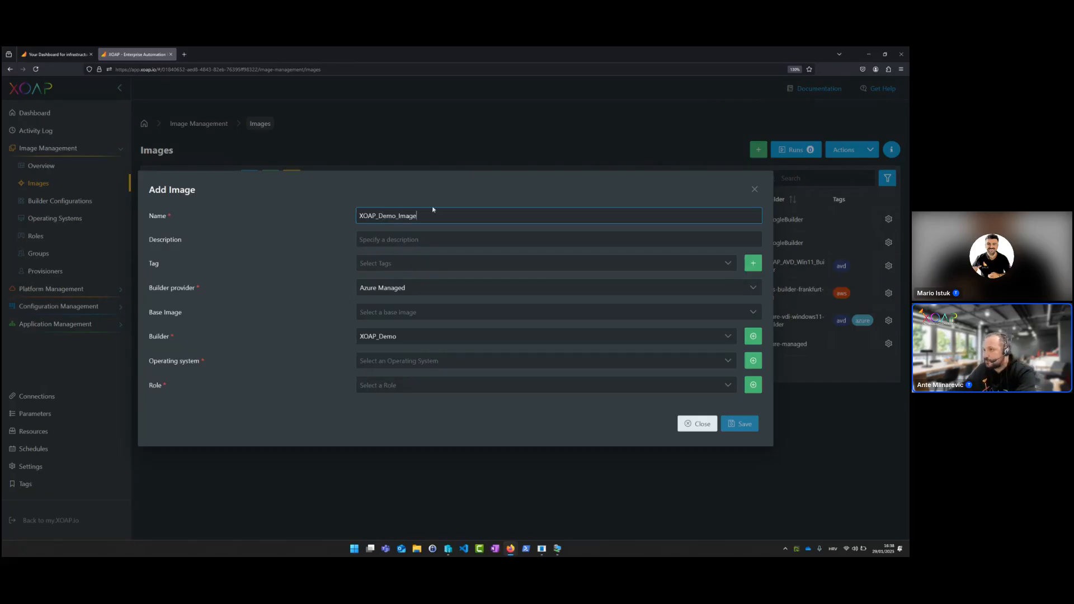
Find the demo tag and assign it to the new image
click(424, 265)
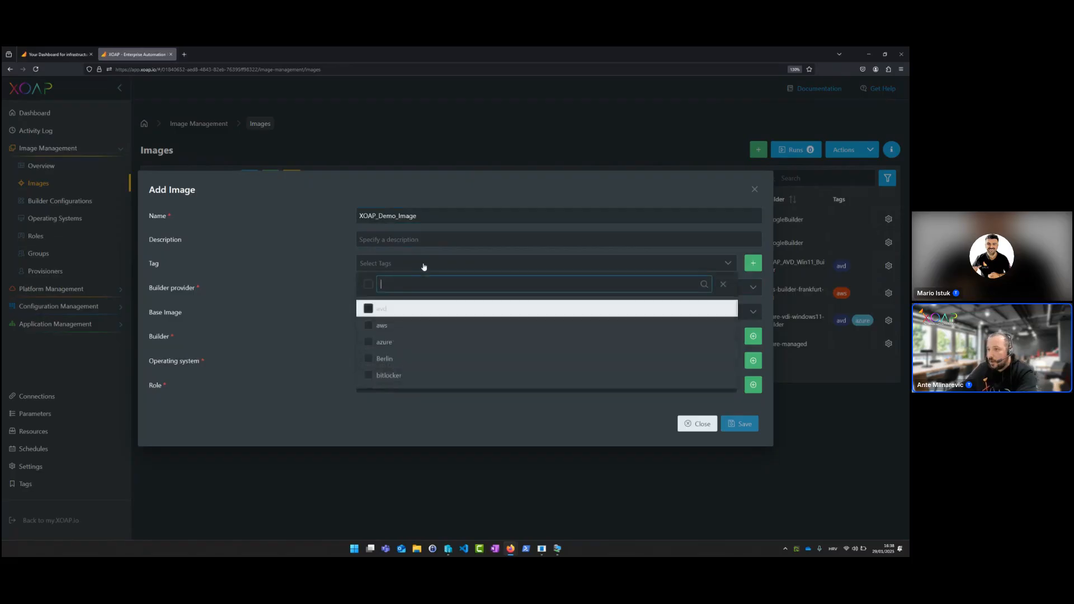
text(demo)
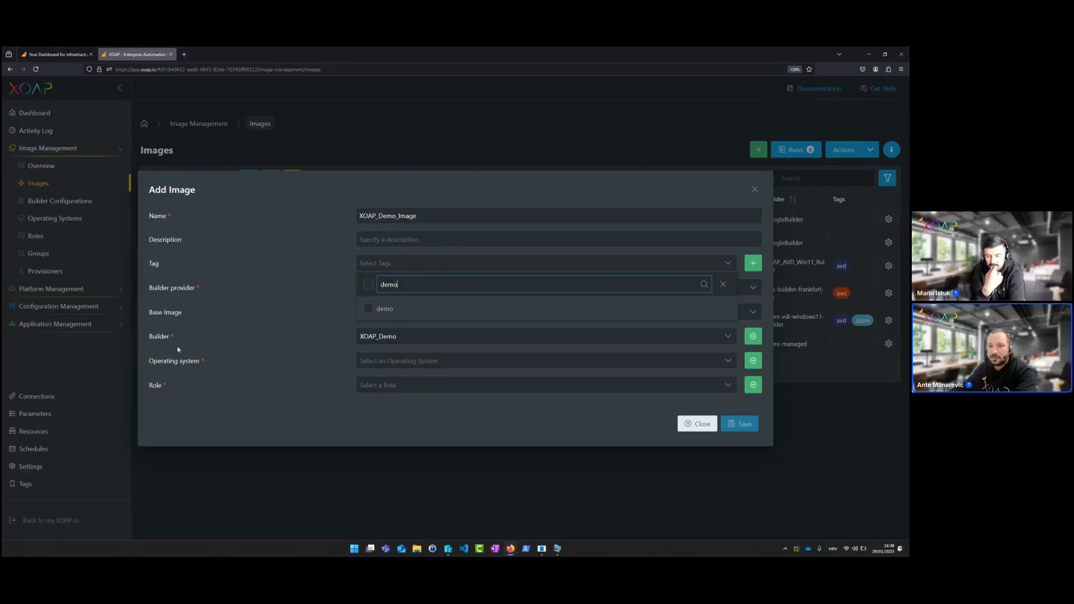
click(370, 308)
click(327, 247)
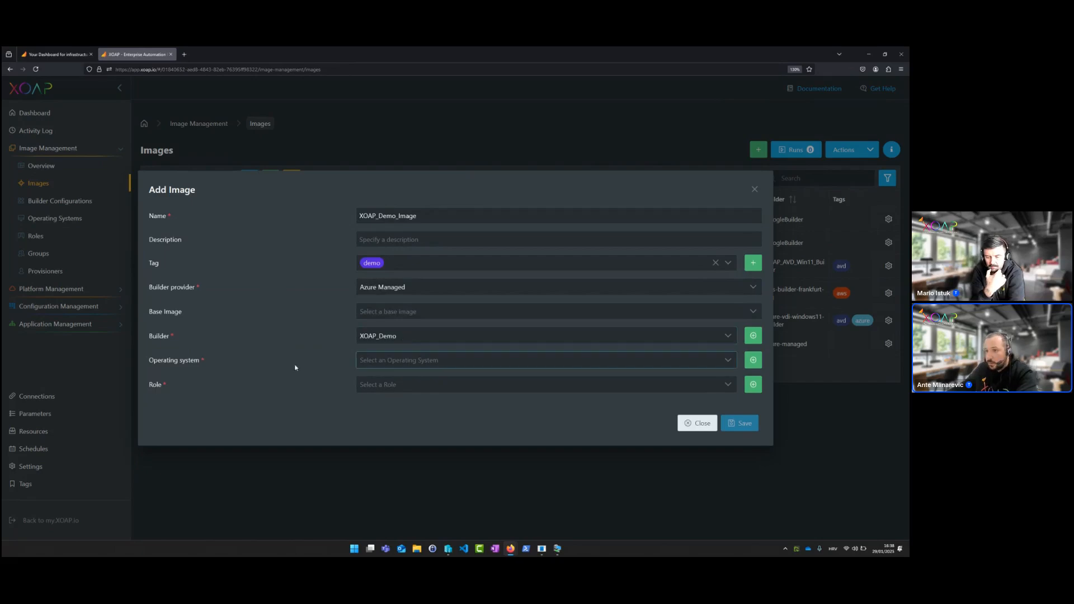
Assign the Windows 11 Enterprise Multisession with Microsoft 365 Apps operating system and the XOAP_Demo_Role role, then save the image
click(473, 370)
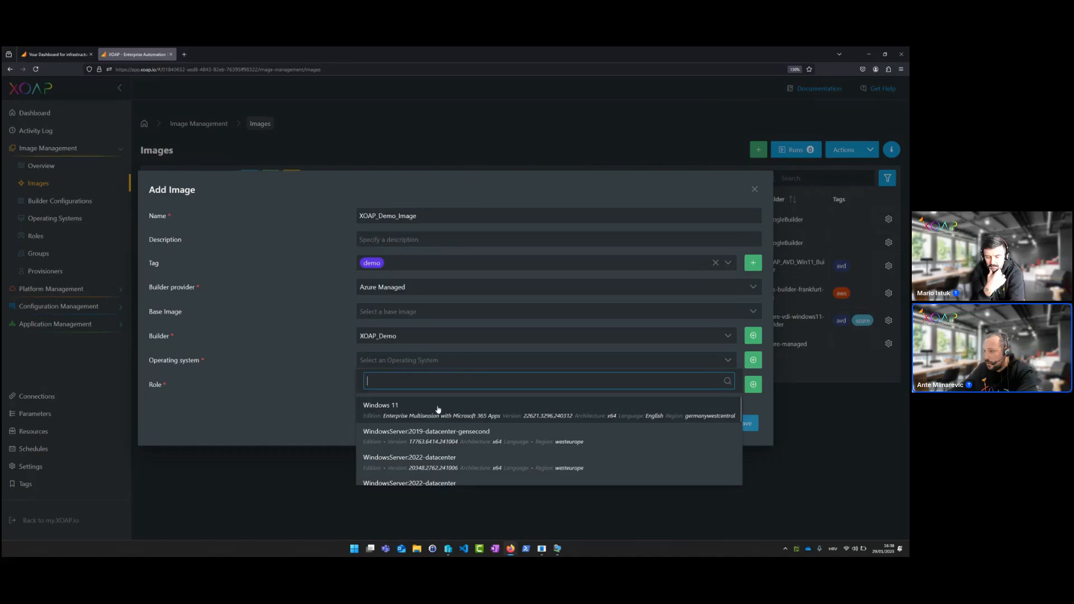
click(422, 417)
click(432, 391)
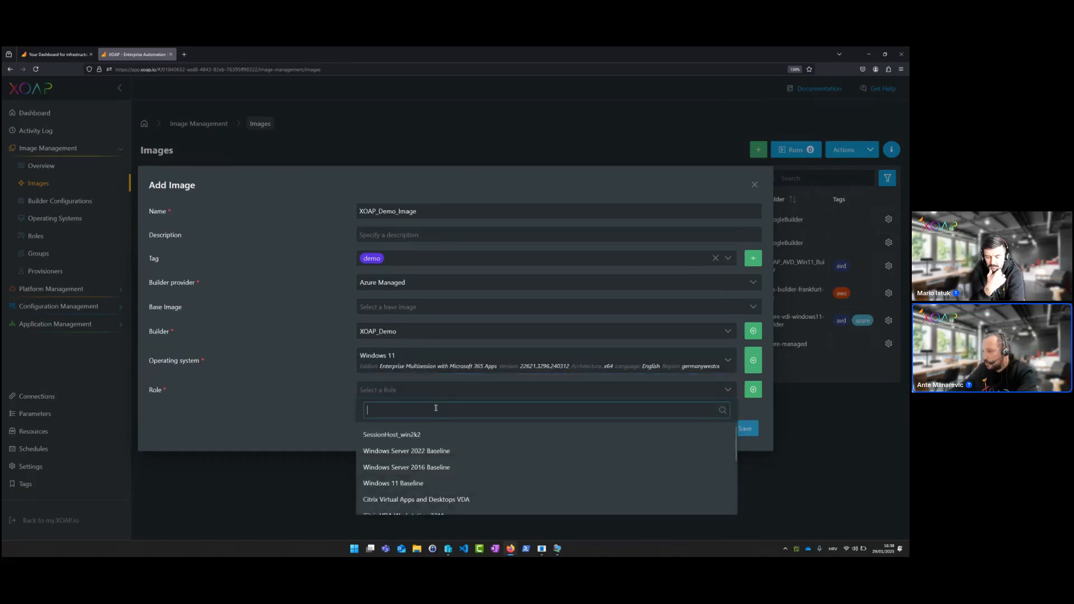
text(XOAP)
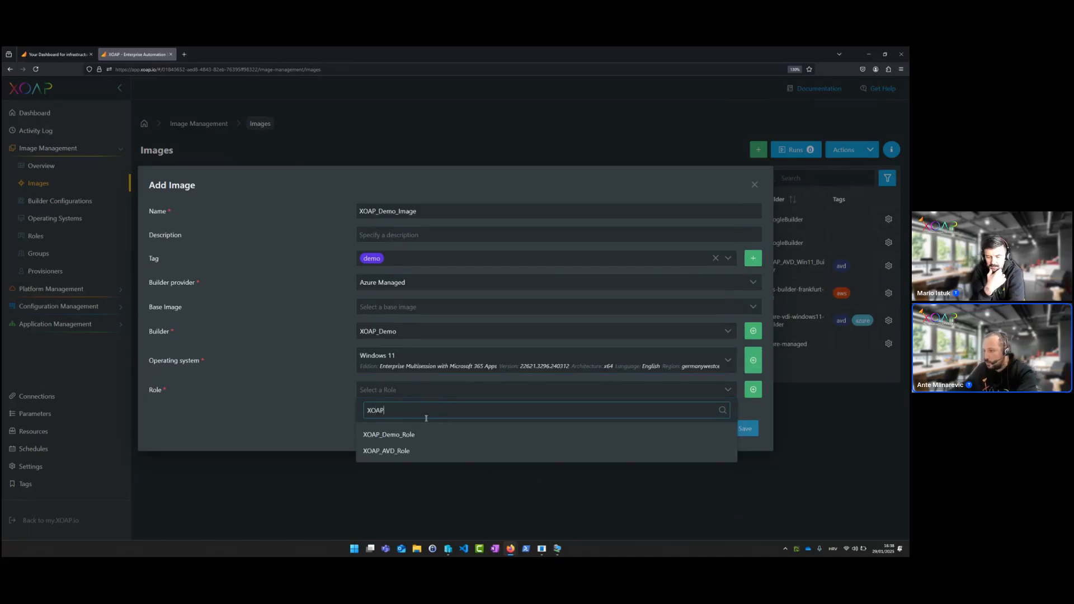
click(417, 435)
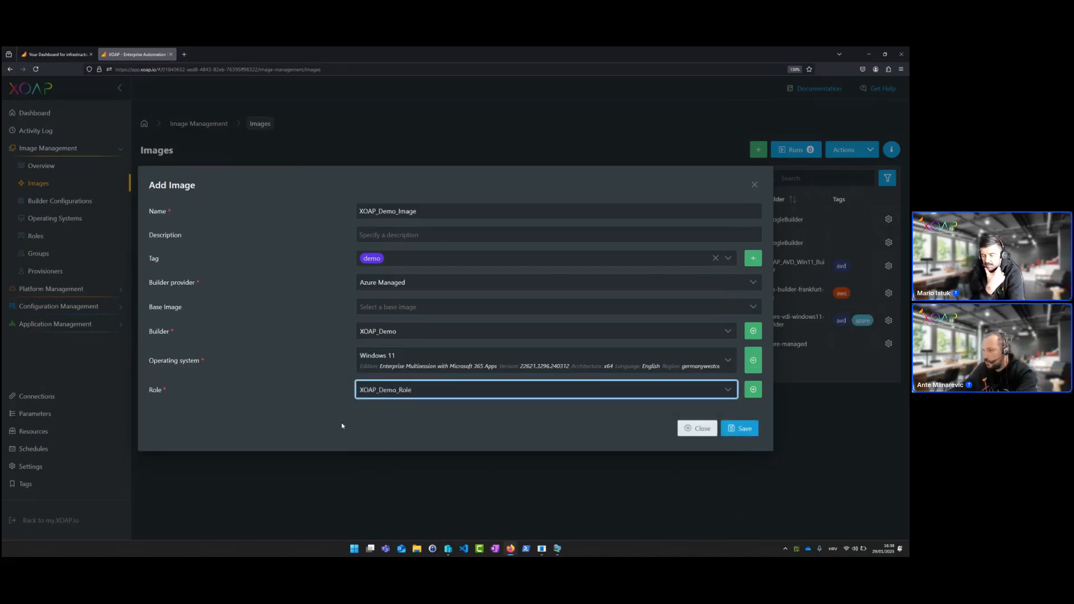
click(745, 435)
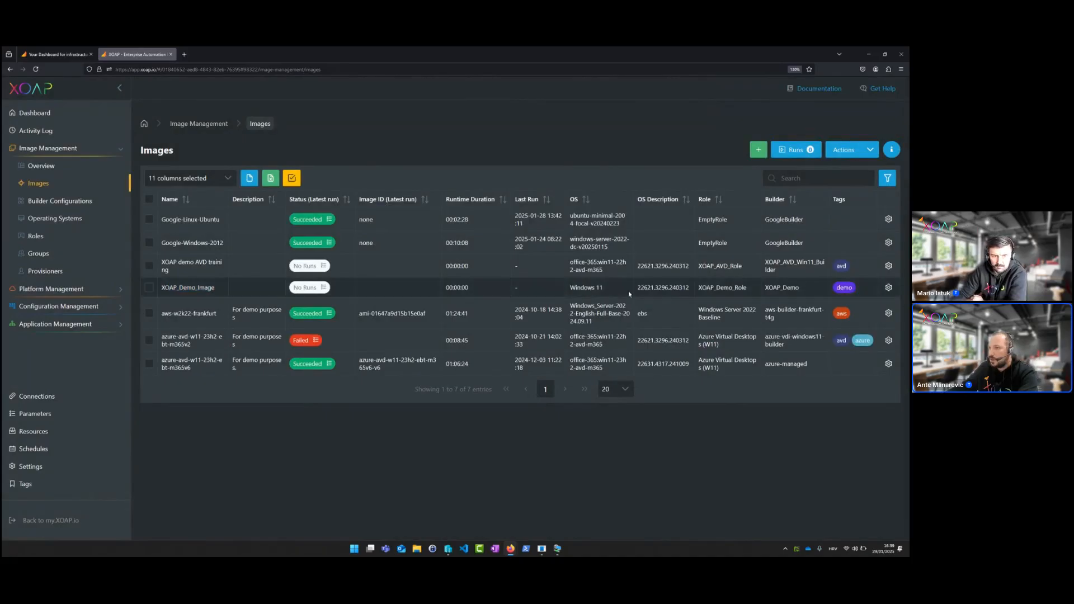
Start a run of the XOAP_Demo_Image image
click(888, 288)
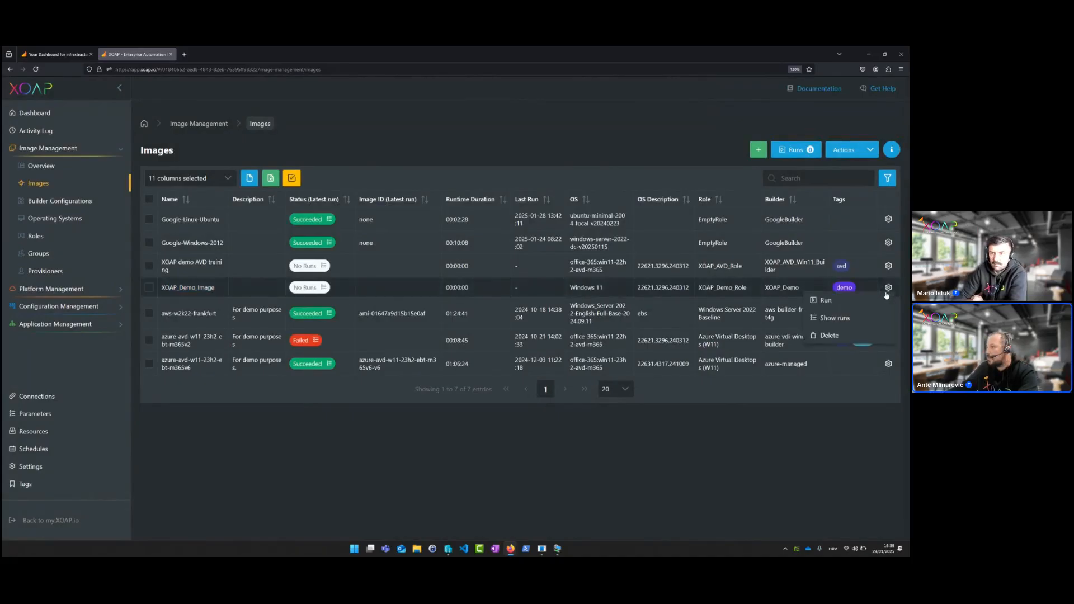
click(879, 302)
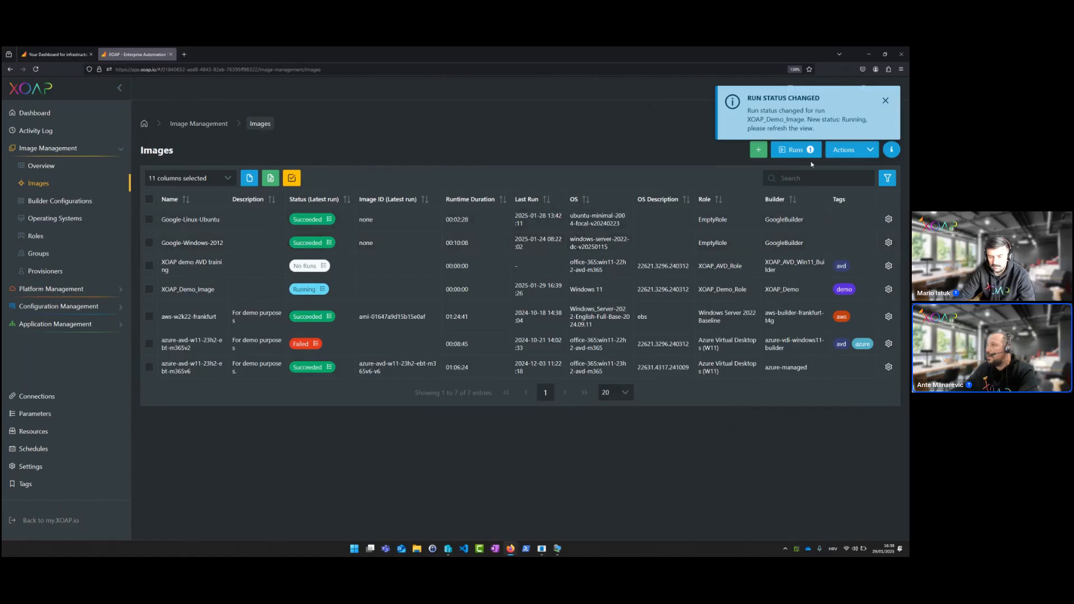
Open the active image runs and examine the XOAP_Demo_Image run log for resource group, deployment and error entries, then collapse the log
click(796, 151)
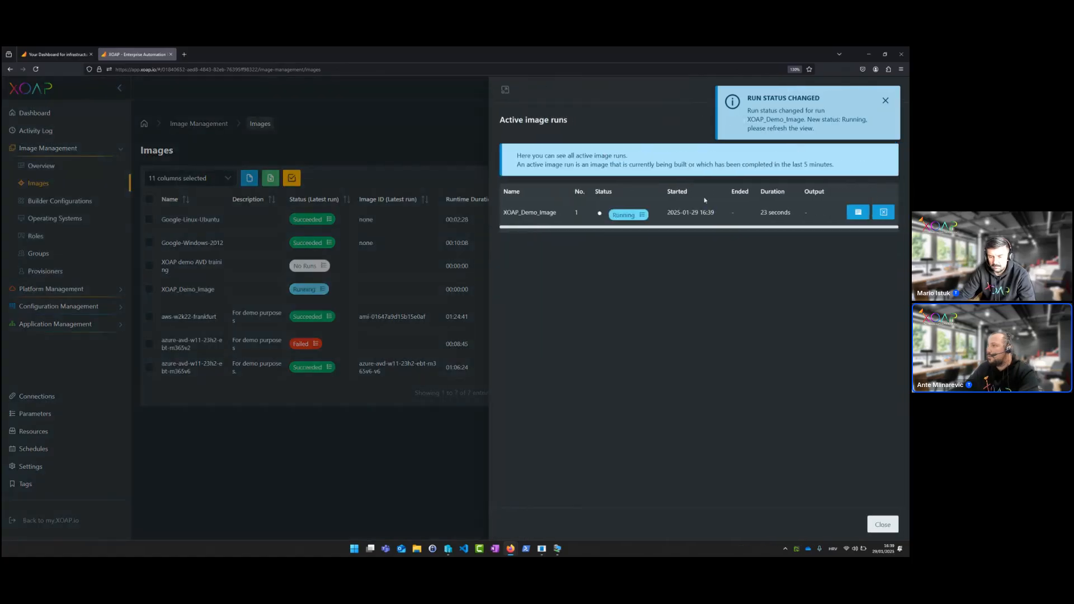
click(858, 214)
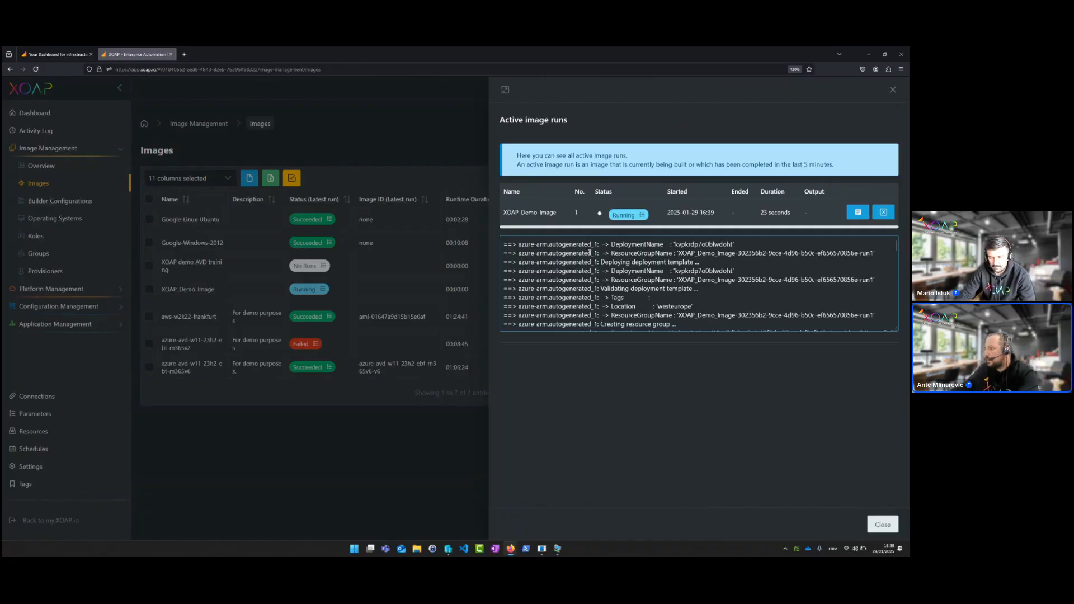
drag(590, 253, 873, 253)
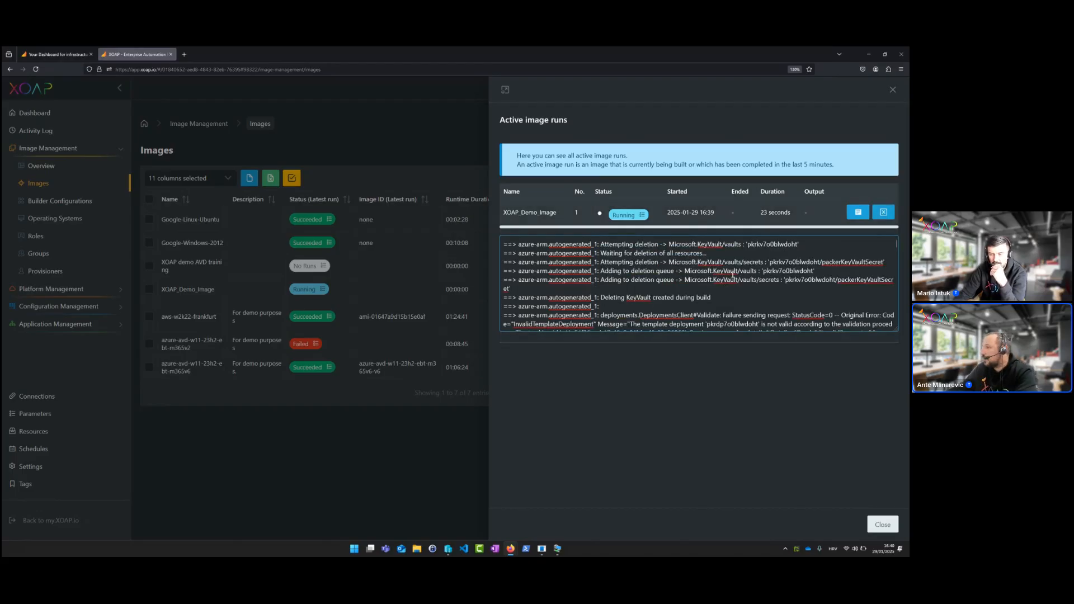
scroll(732, 274, down, 1)
scroll(733, 274, down, 4)
scroll(732, 278, up, 3)
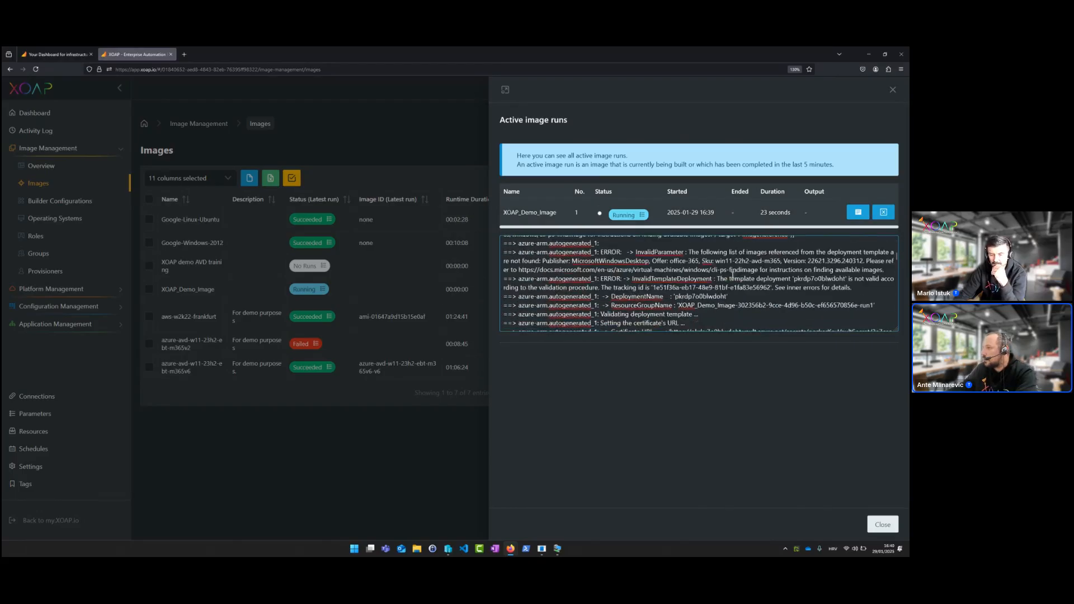
scroll(843, 241, up, 3)
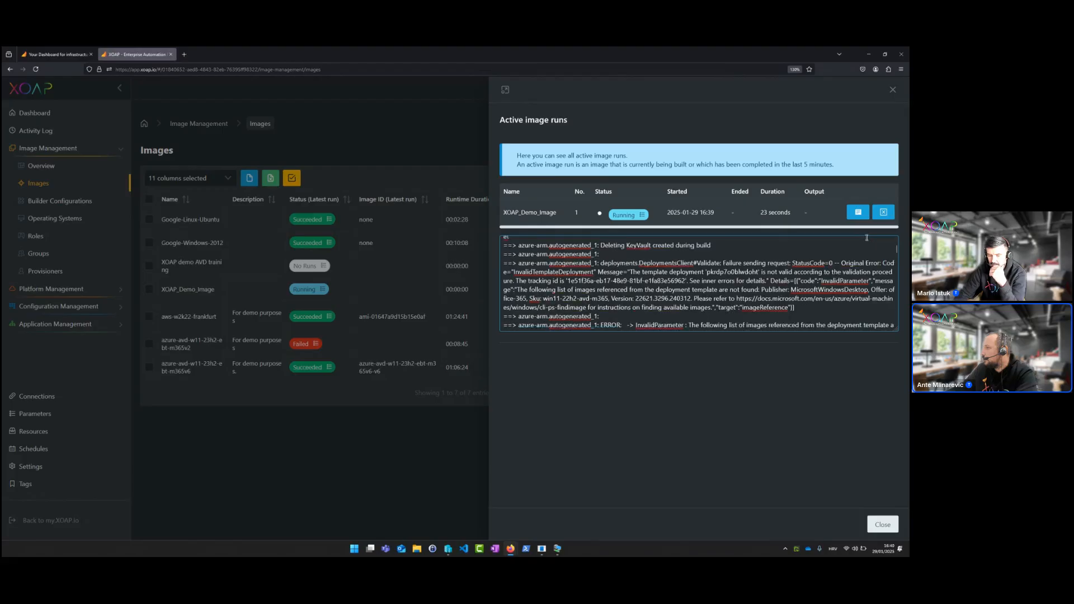
click(859, 217)
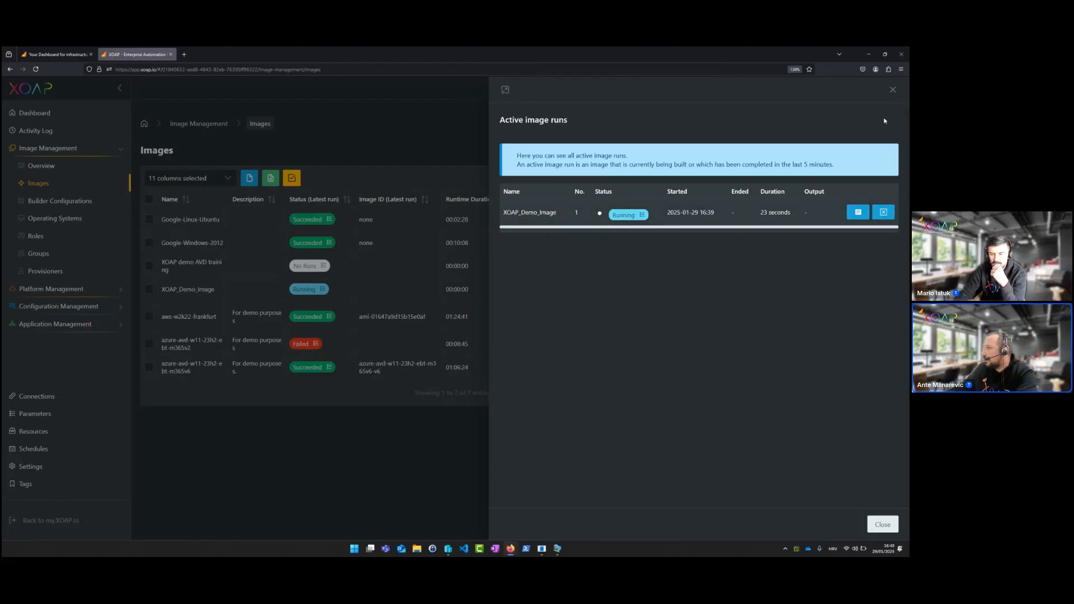
Close the active image runs, view the Application Management groups, and return to the images list to show the available actions for XOAP_Demo_Image
click(894, 92)
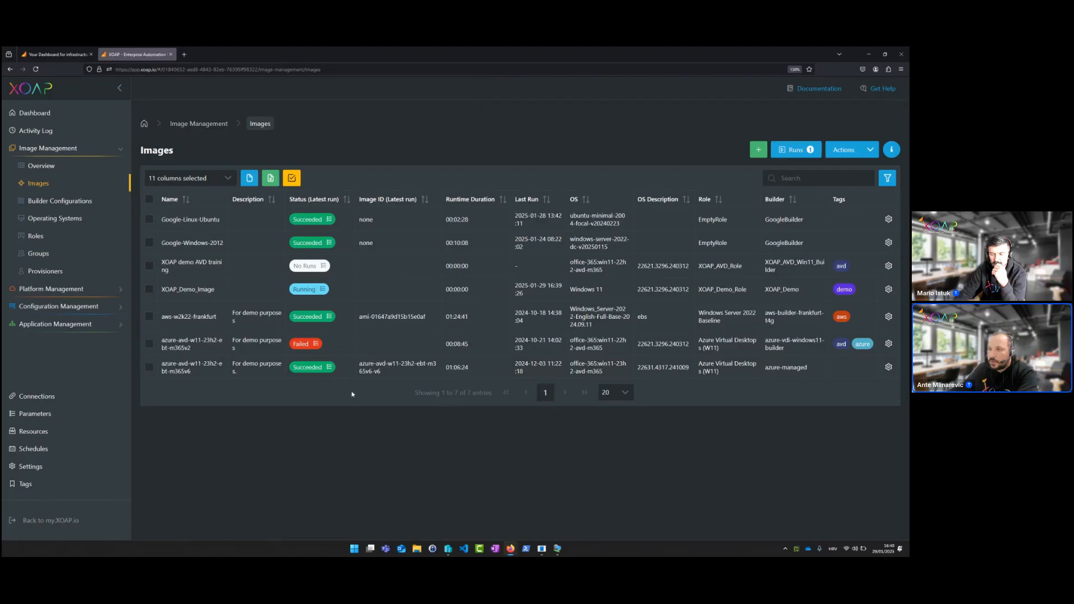
click(109, 325)
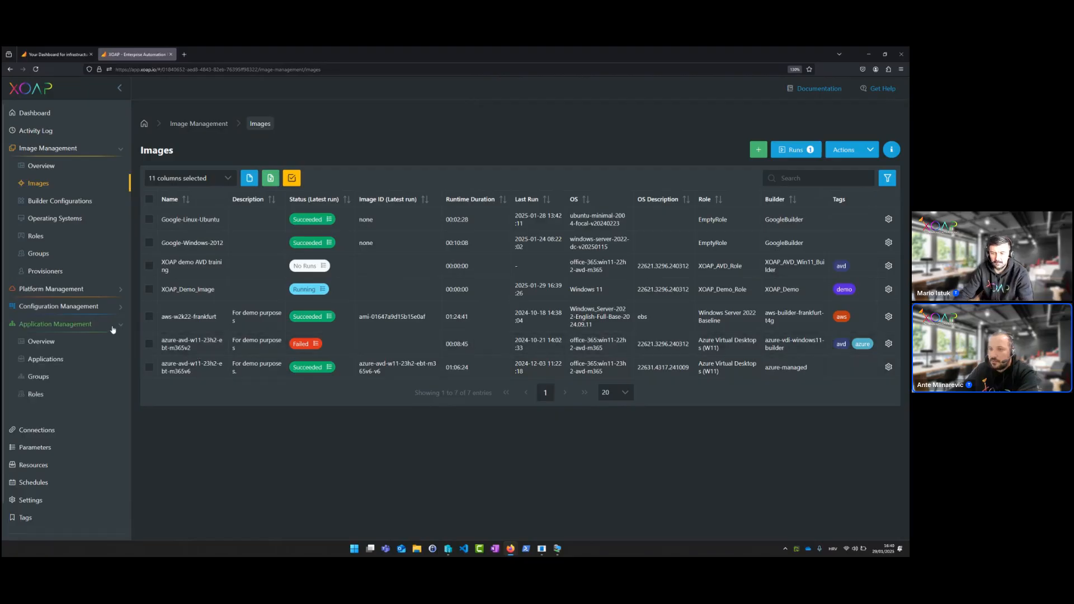
click(80, 379)
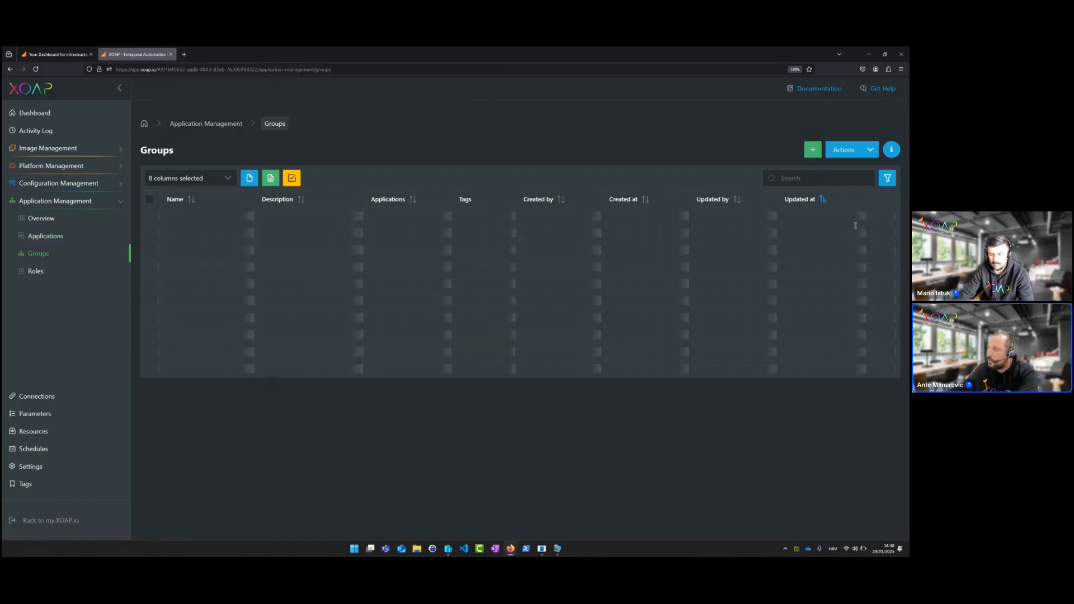
click(110, 149)
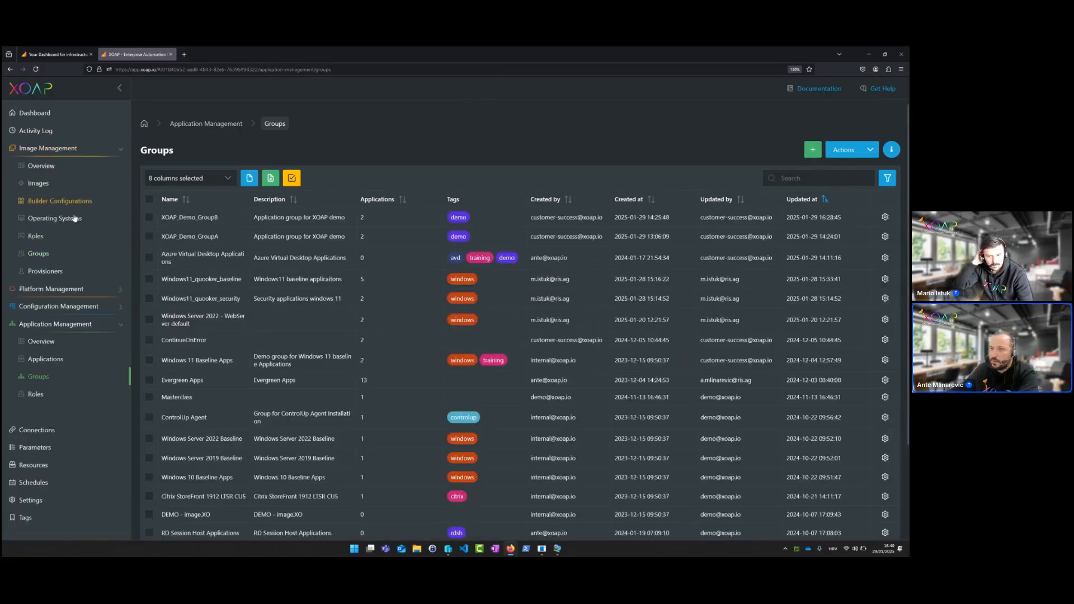
click(38, 183)
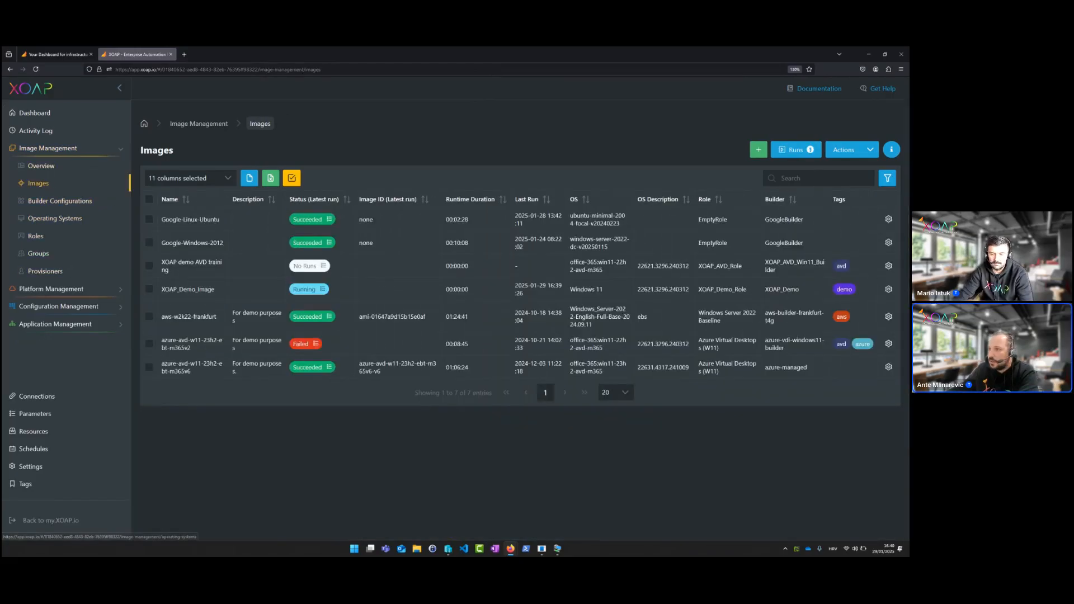
click(889, 289)
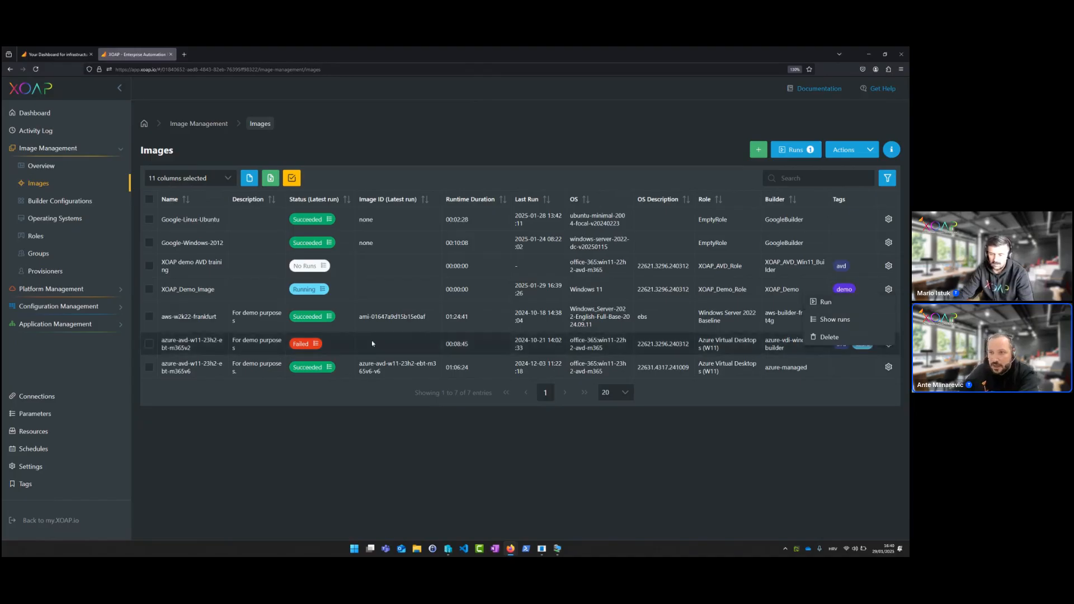
Start a new scripted action in Platform Management, name it XOAP_Demo_RemoveImages and assign the demo tag
click(80, 290)
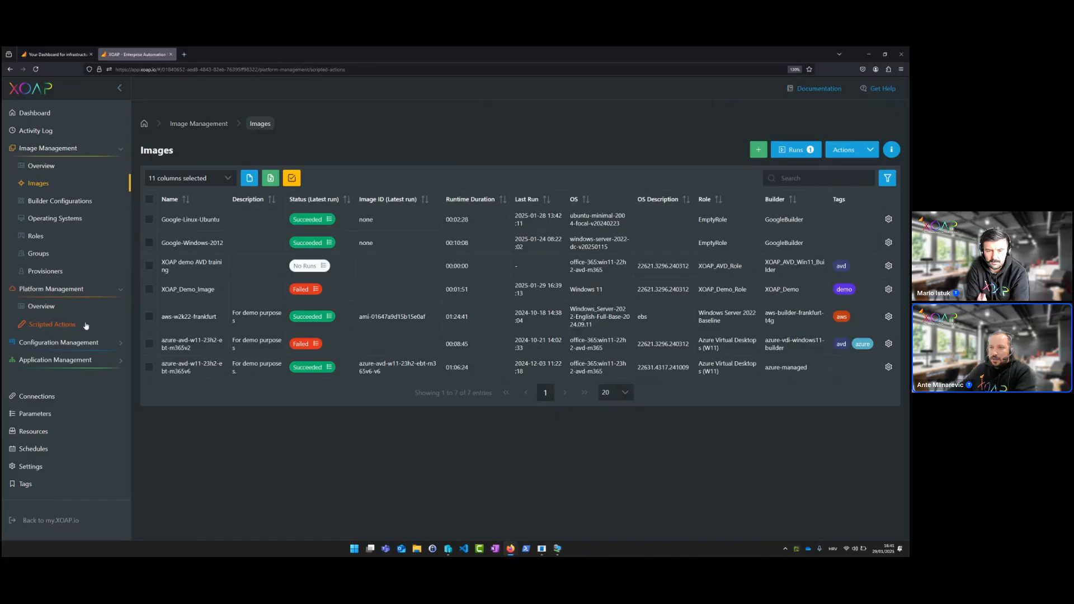
click(83, 329)
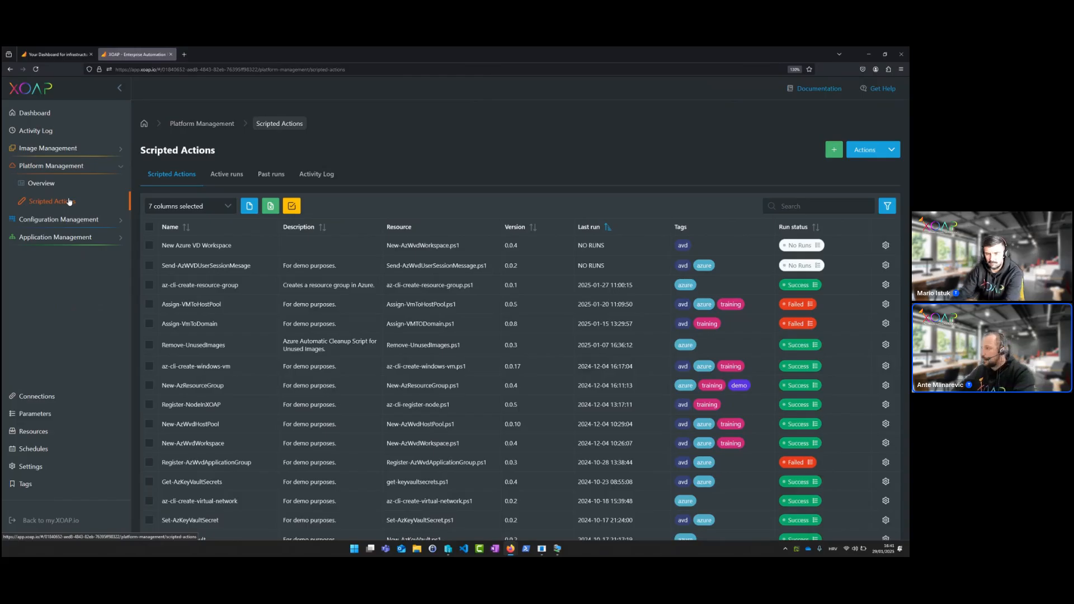
click(833, 151)
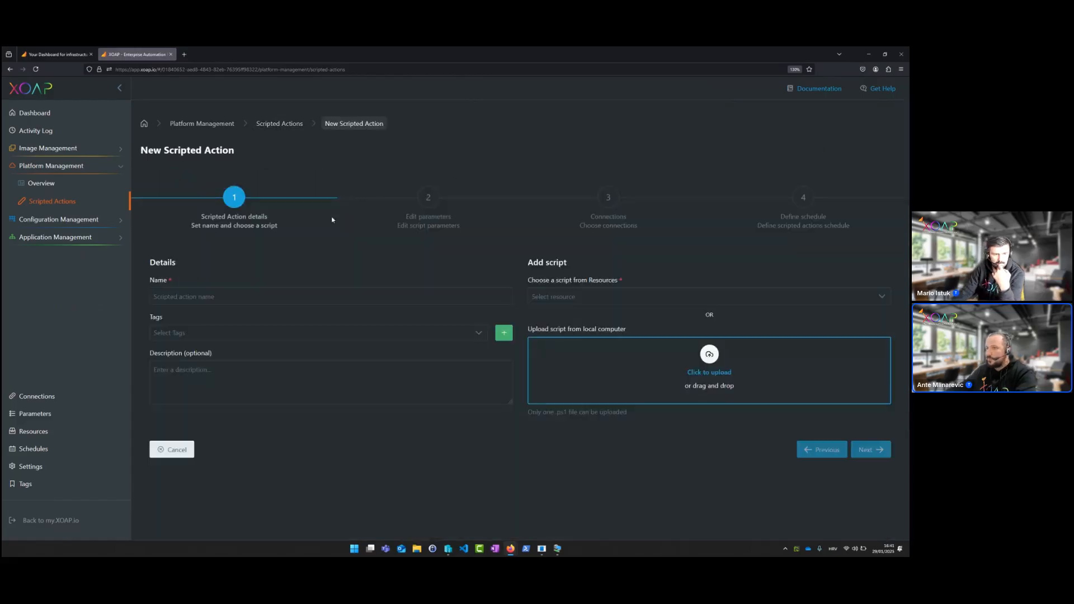
click(208, 291)
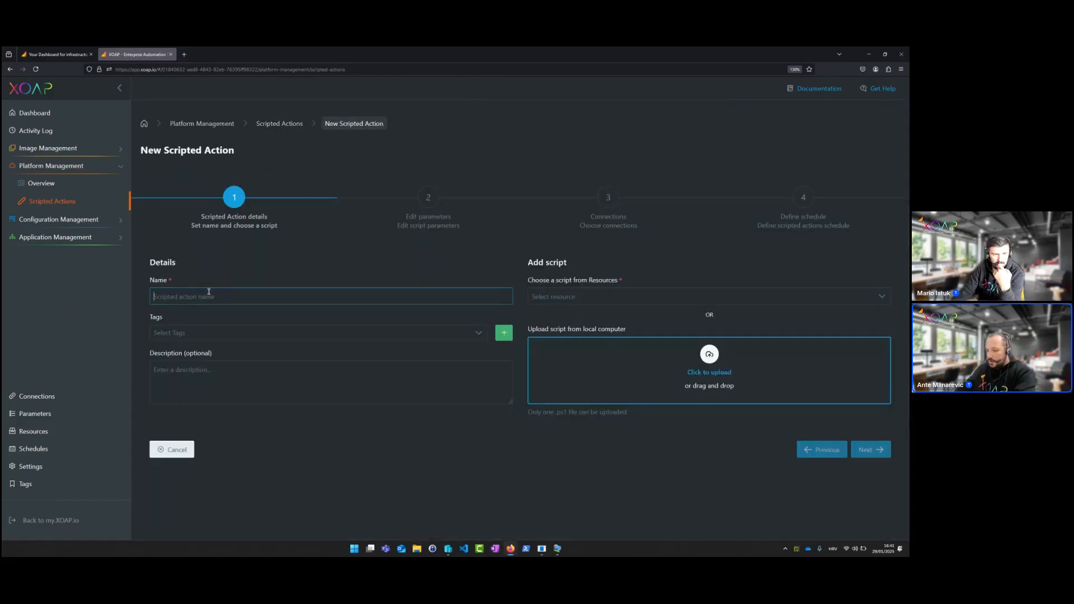
text(XOAP_D)
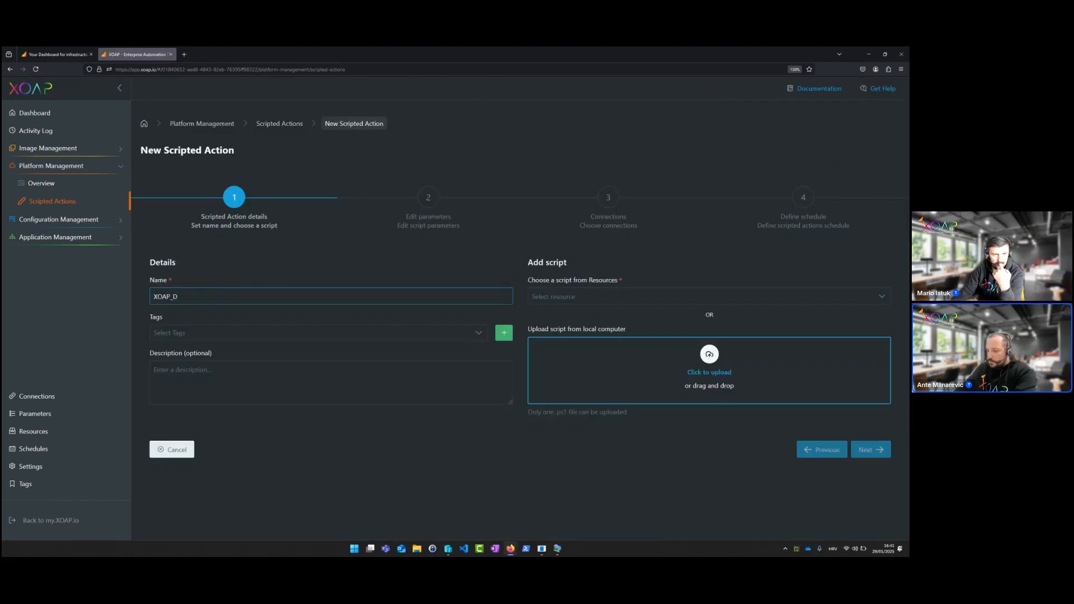
text(emo_RemoveImages)
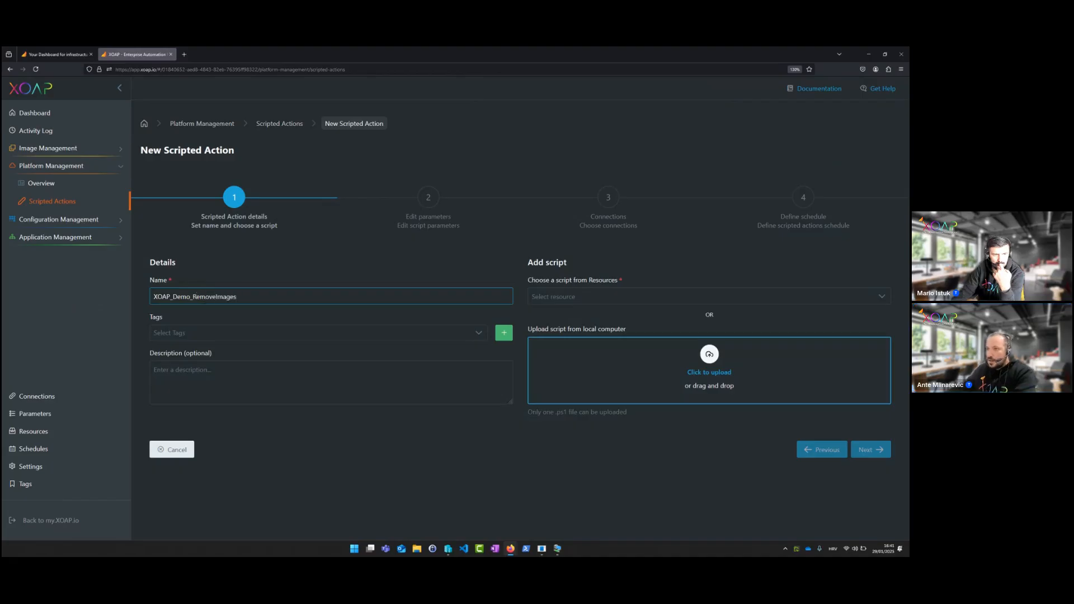
click(450, 337)
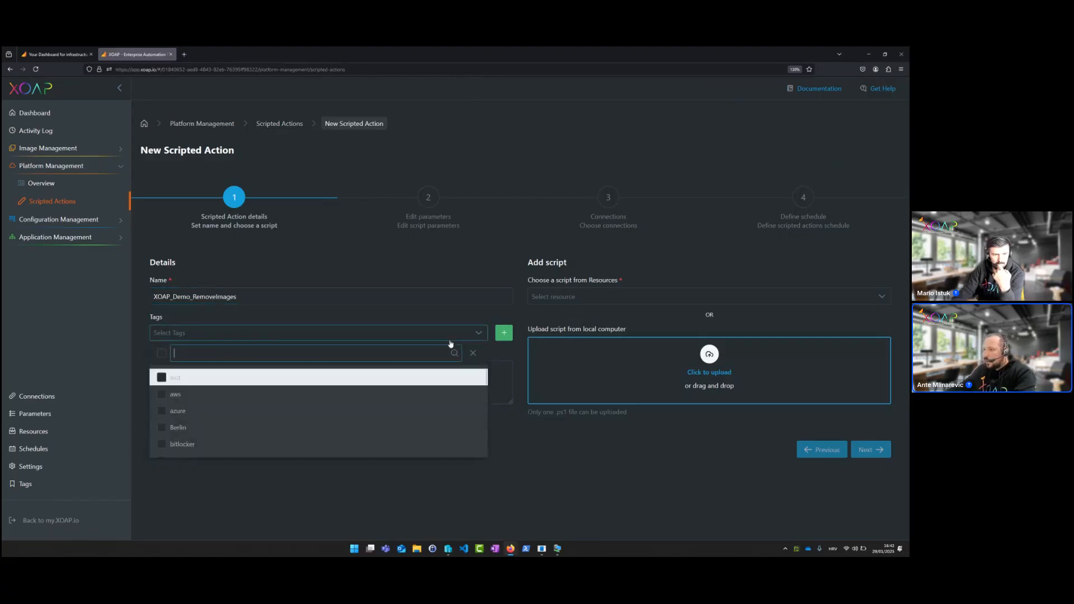
text(de)
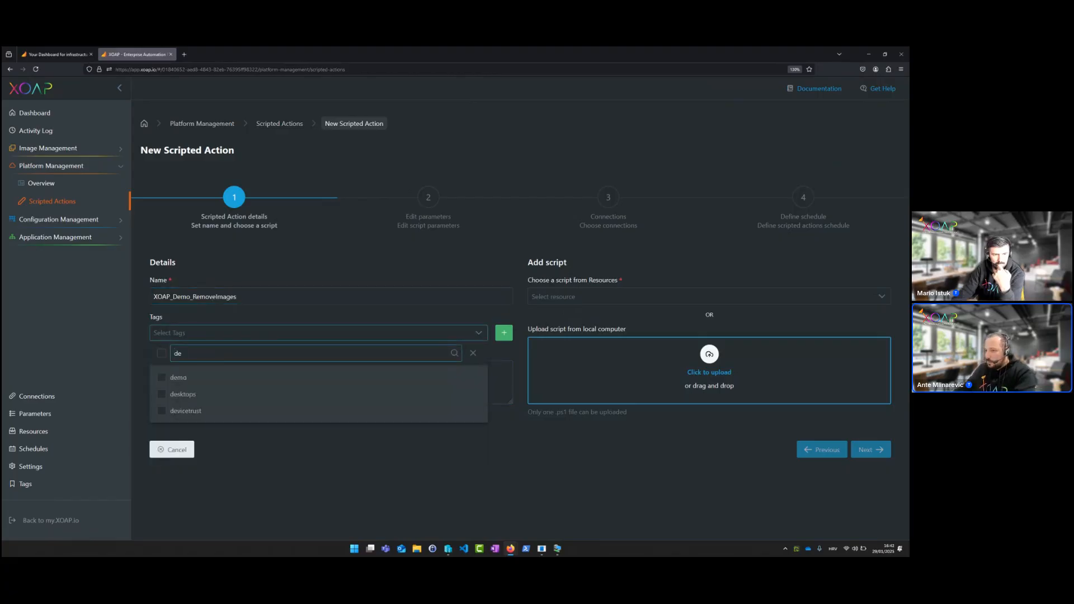
click(428, 377)
Search the script resources for image, choose Remove-UnusedImages.ps1 for the scripted action, and proceed to its parameters
click(649, 302)
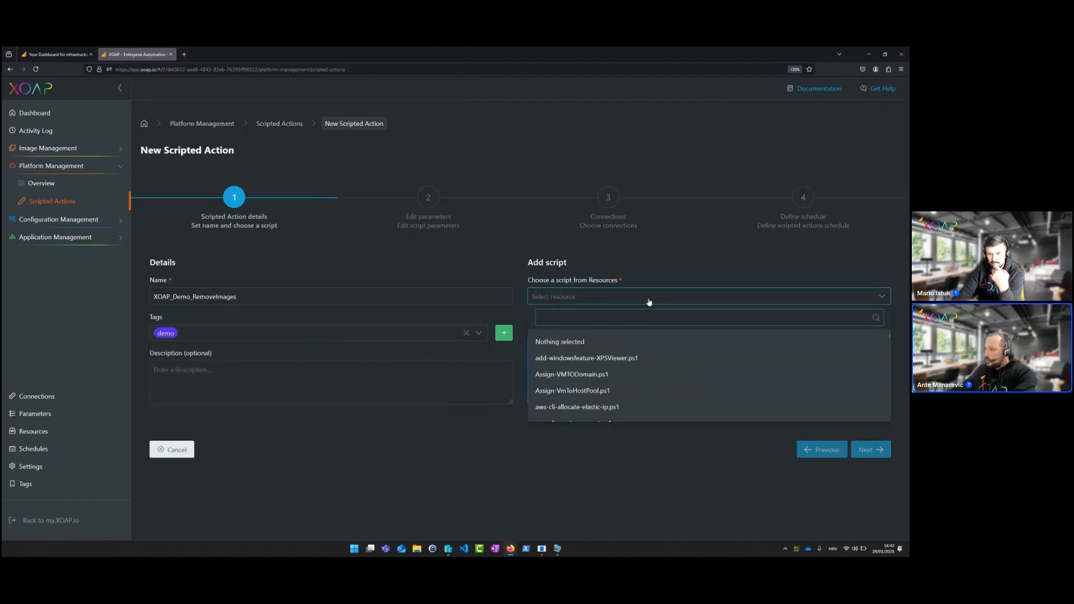
text(remove)
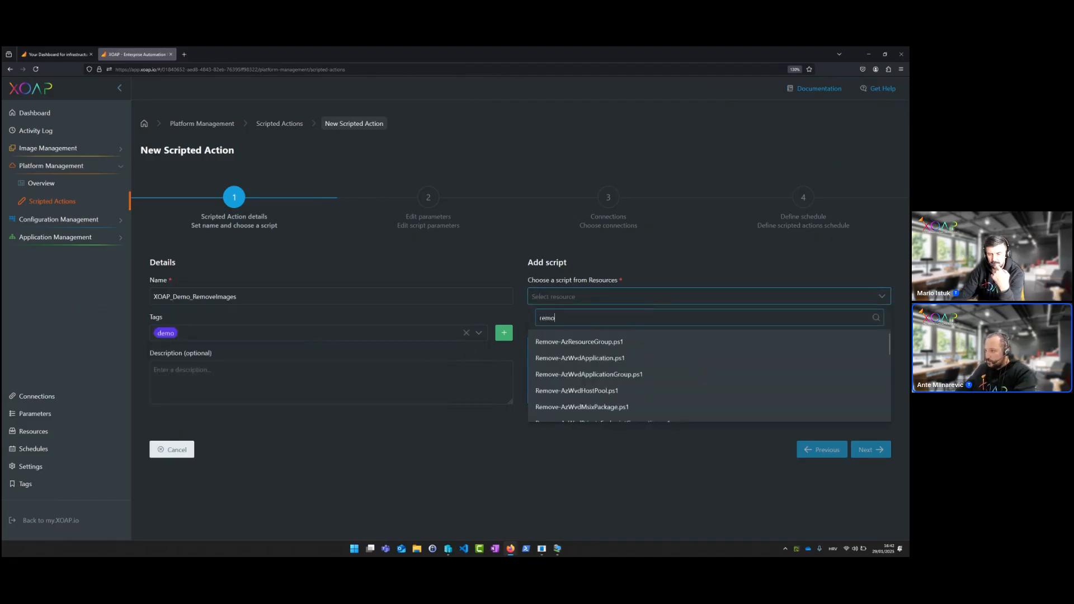
key(BackSpace)
key(BackSpace)
key(BackSpace)
key(BackSpace)
key(BackSpace)
key(BackSpace)
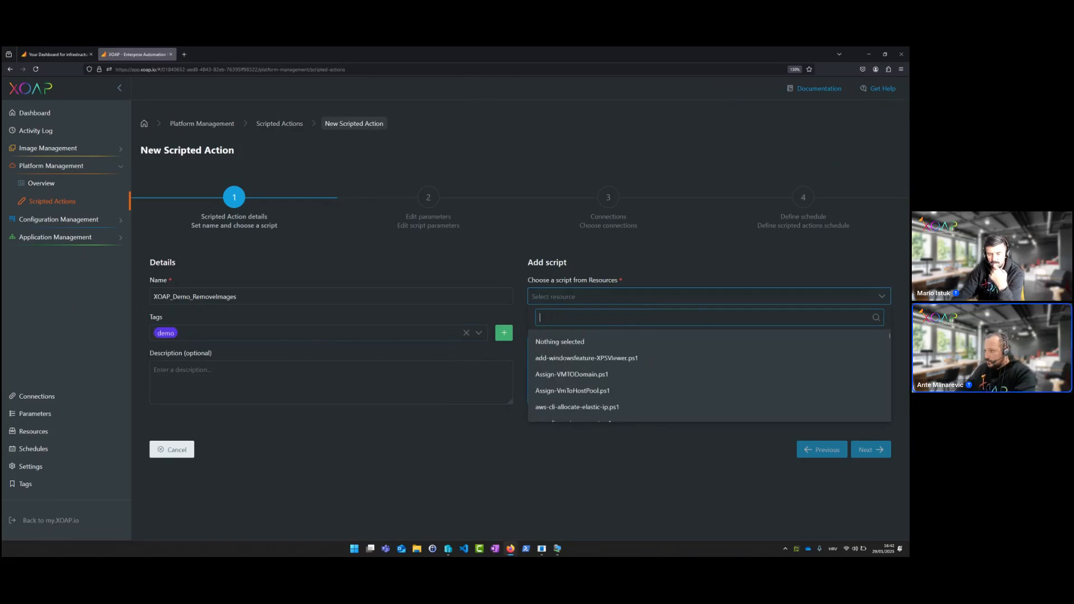
text(image)
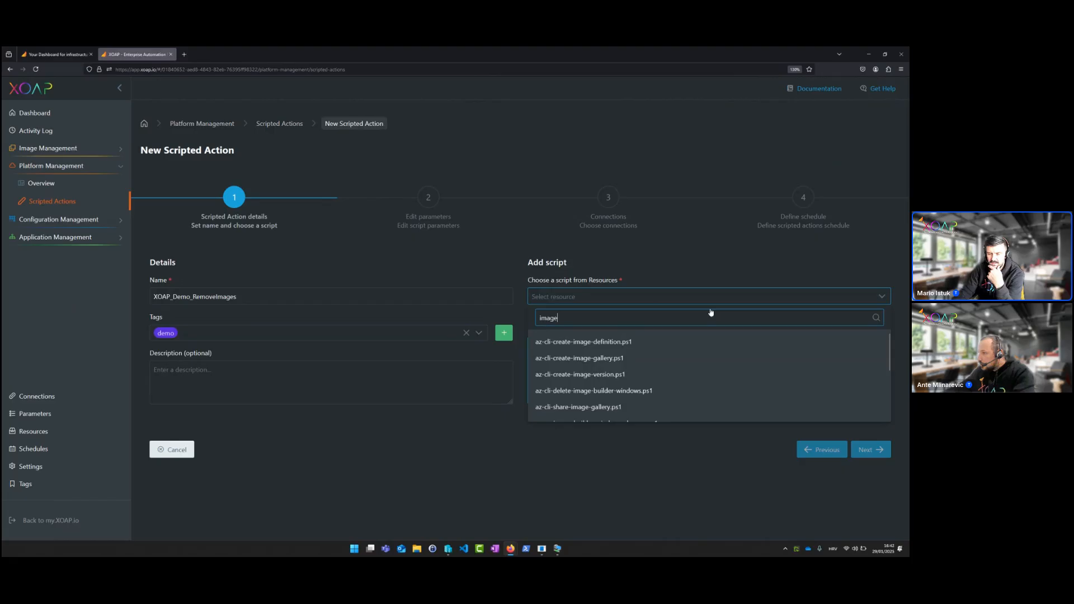
scroll(683, 339, down, 1)
scroll(684, 339, down, 3)
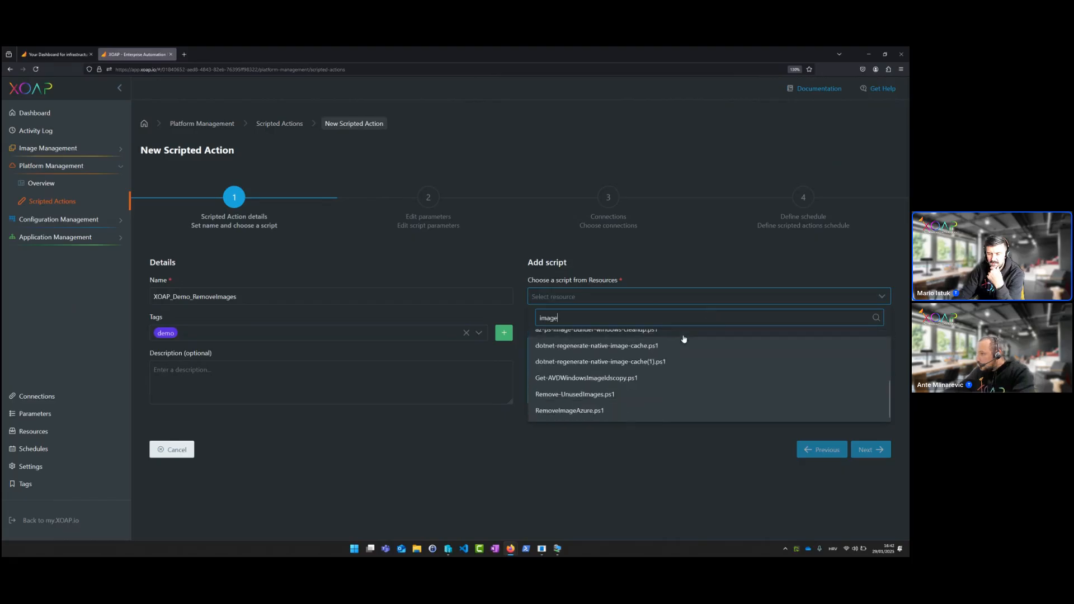
click(659, 394)
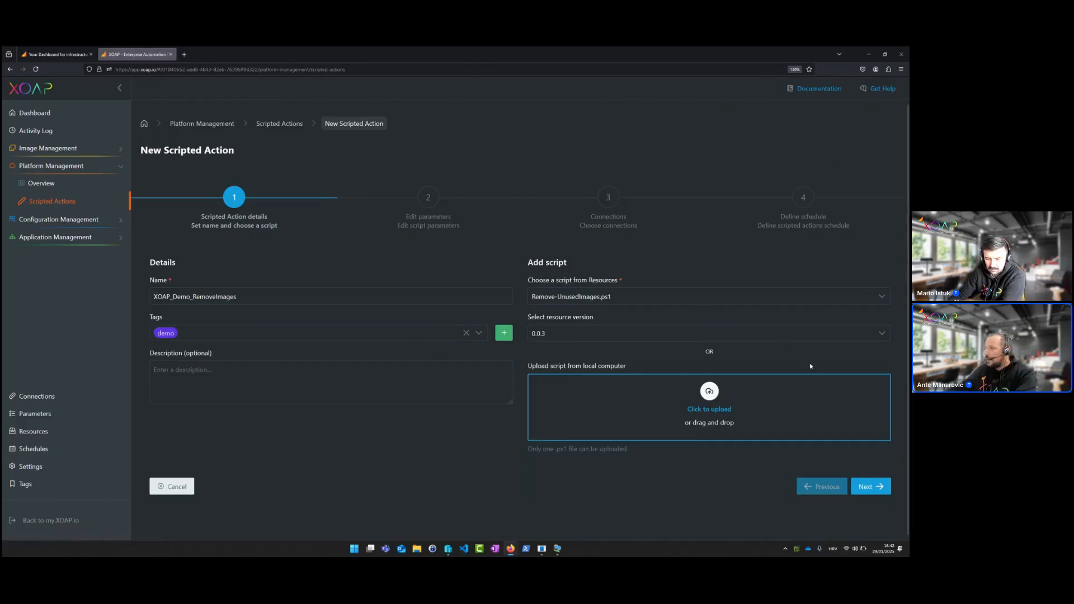
click(870, 487)
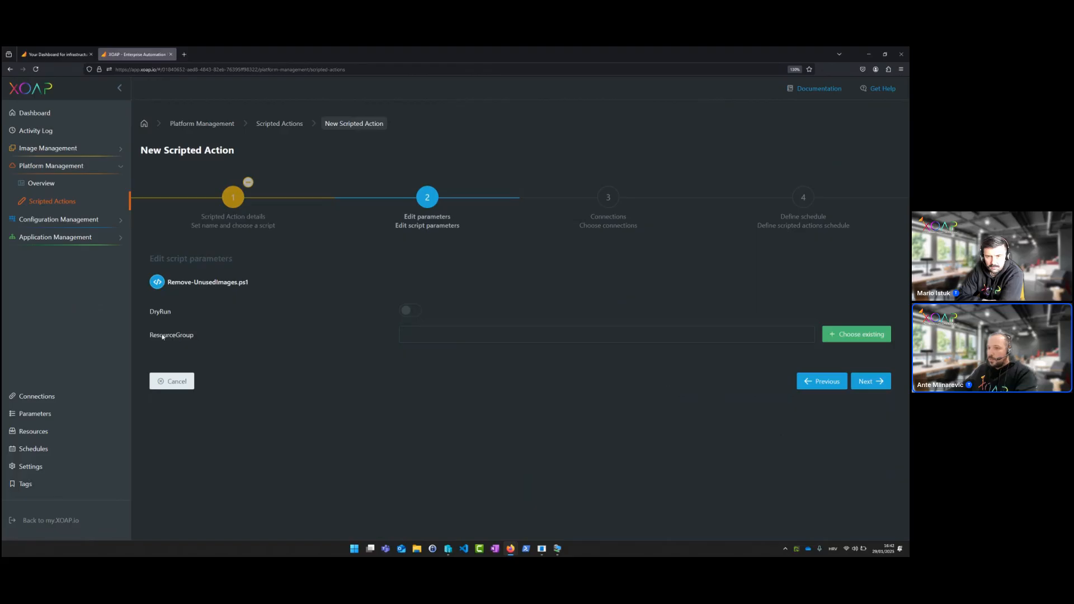
Set the script's ResourceGroup parameter to XOAPDemo and enable DryRun, then proceed to the connections
click(417, 332)
text(X)
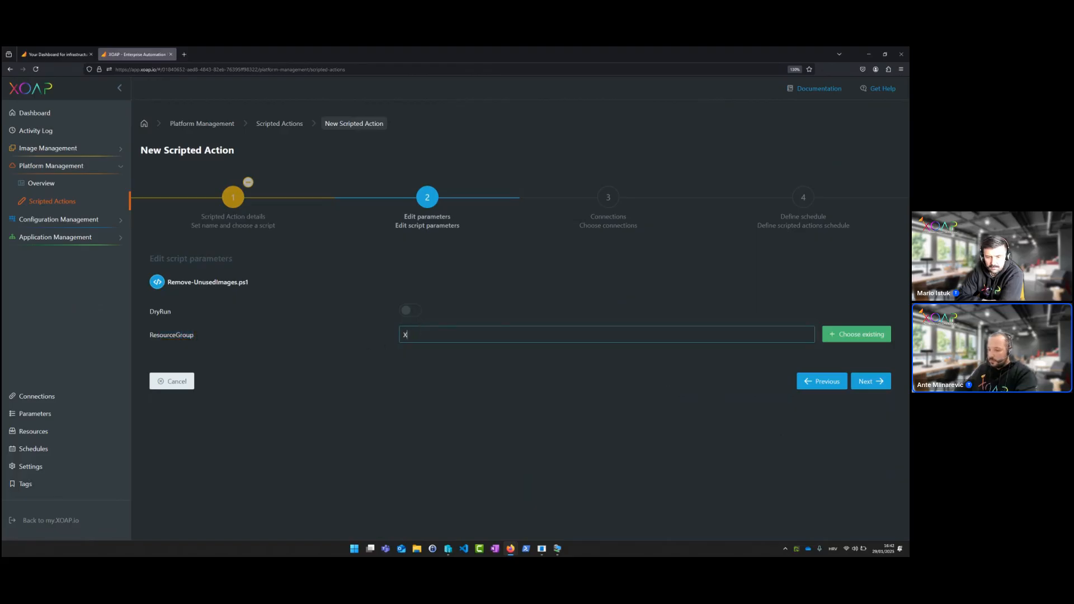
text(OAPDemo)
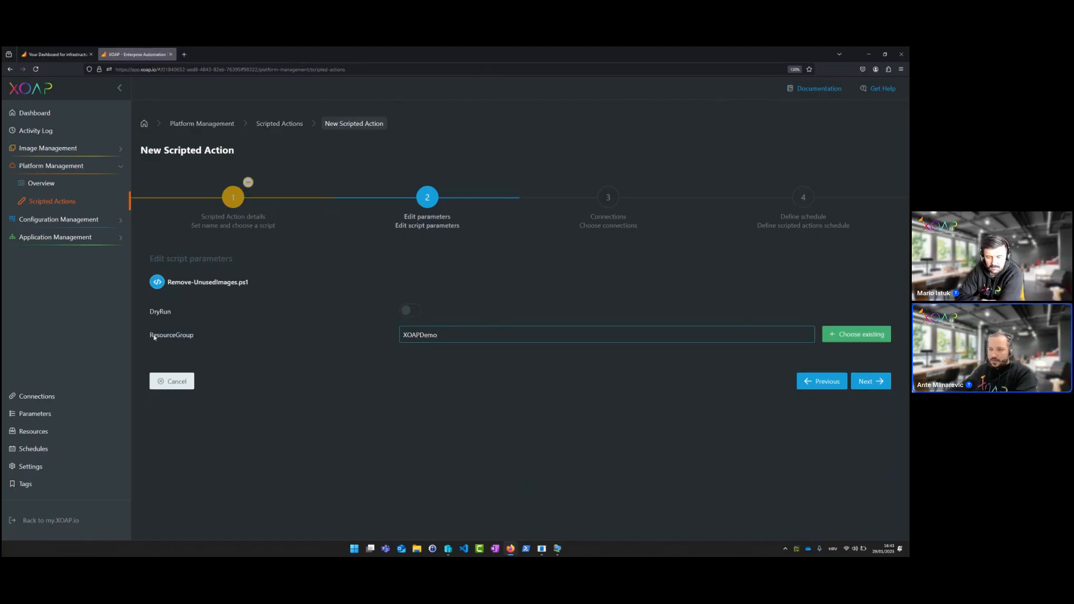
click(416, 316)
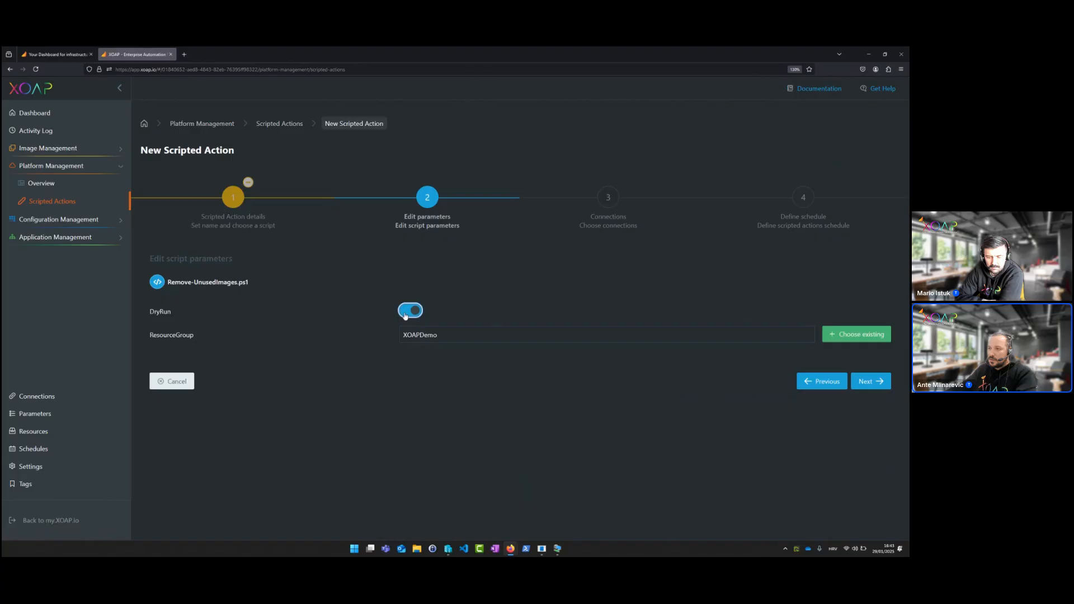
click(416, 316)
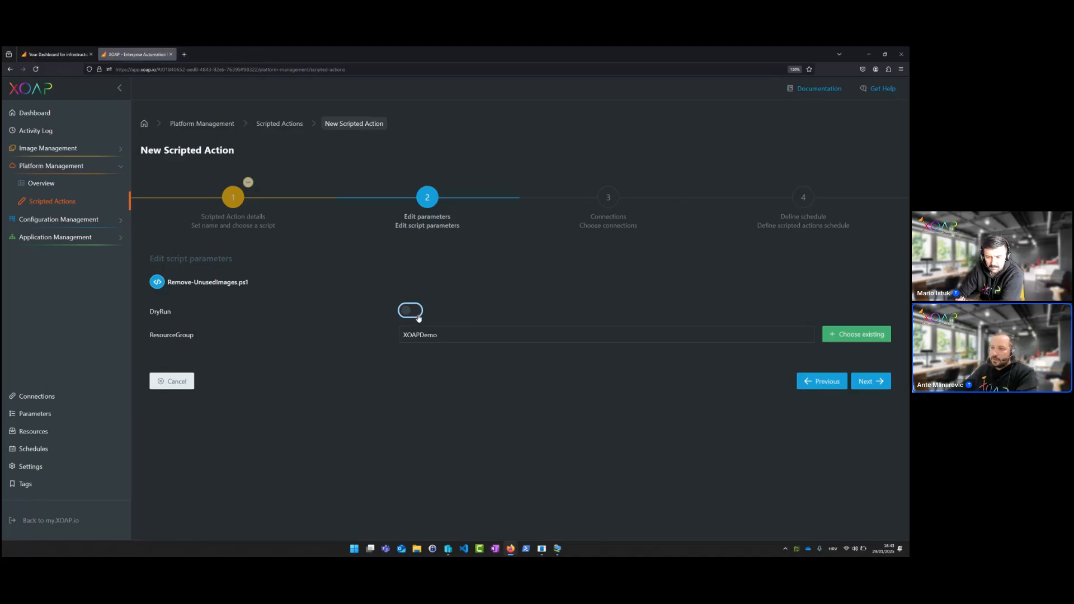
click(415, 315)
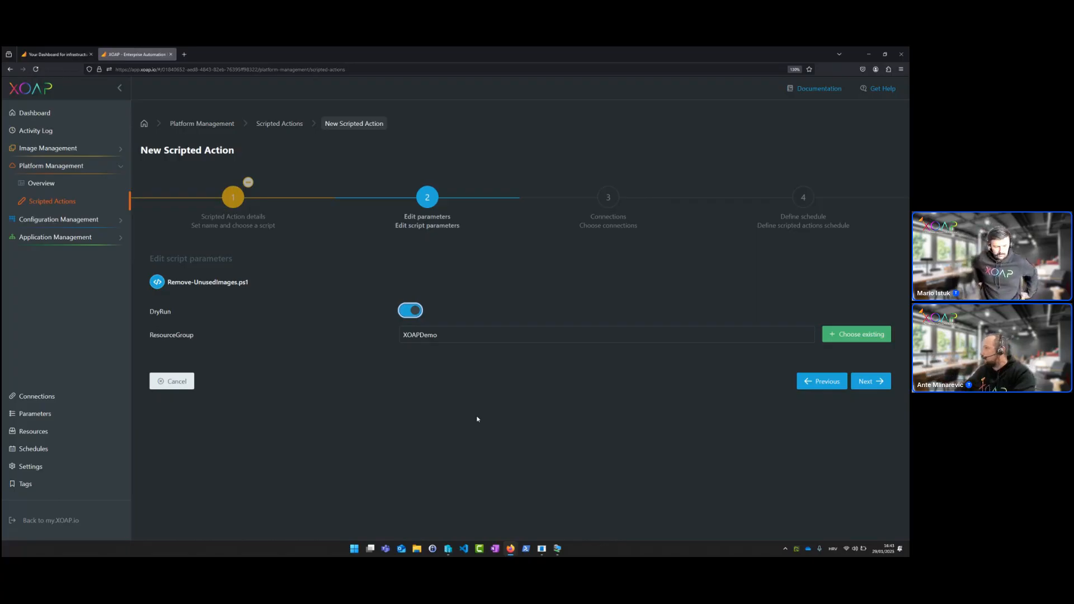
click(877, 388)
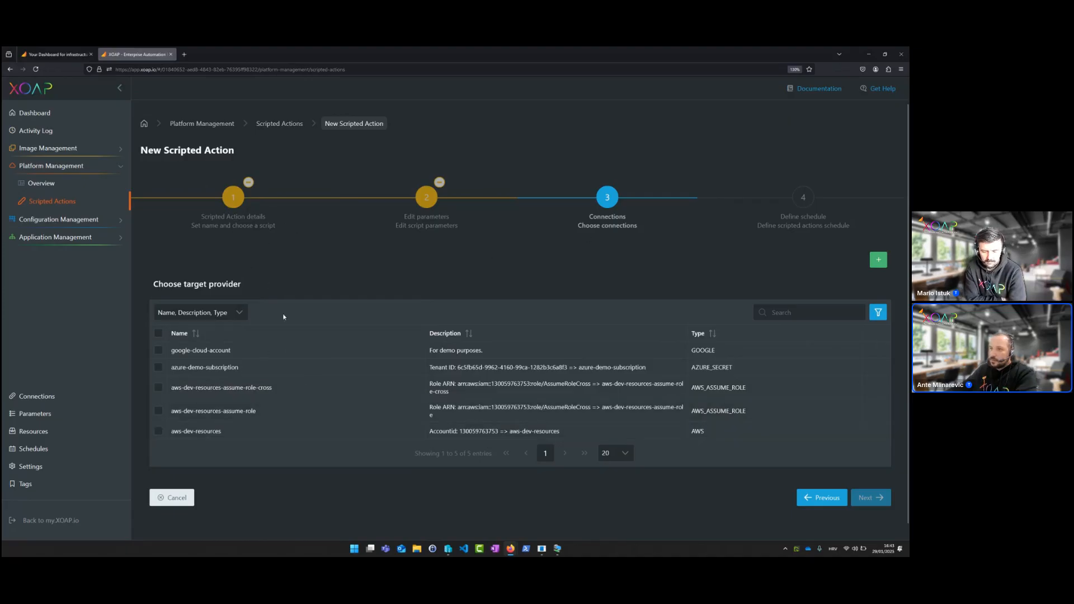
Choose azure-demo-subscription as the scripted action's target provider and proceed to the schedule definition
click(158, 367)
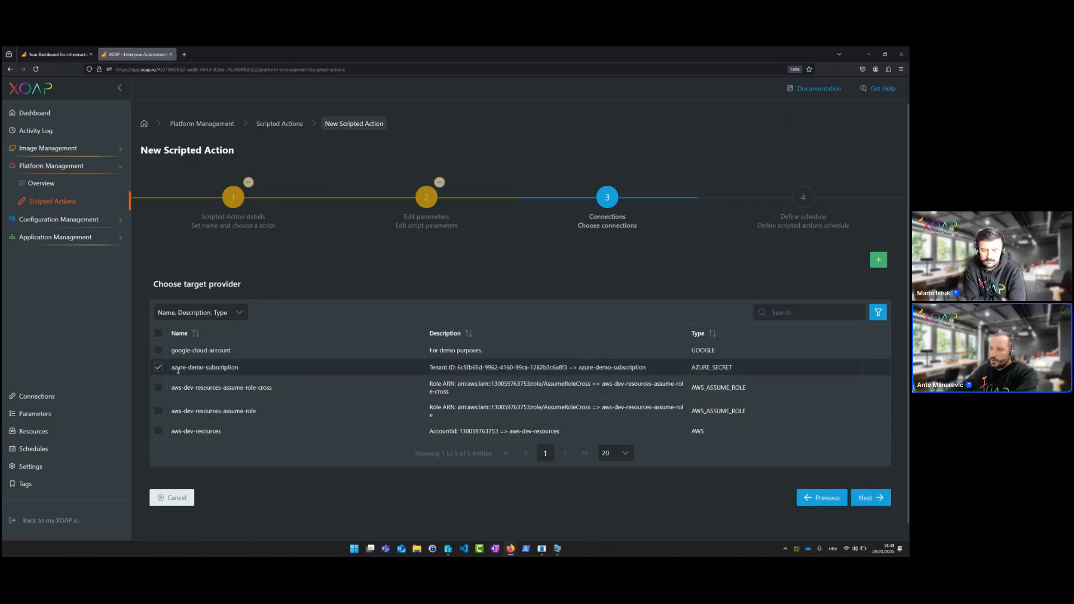
drag(183, 370, 222, 368)
click(325, 278)
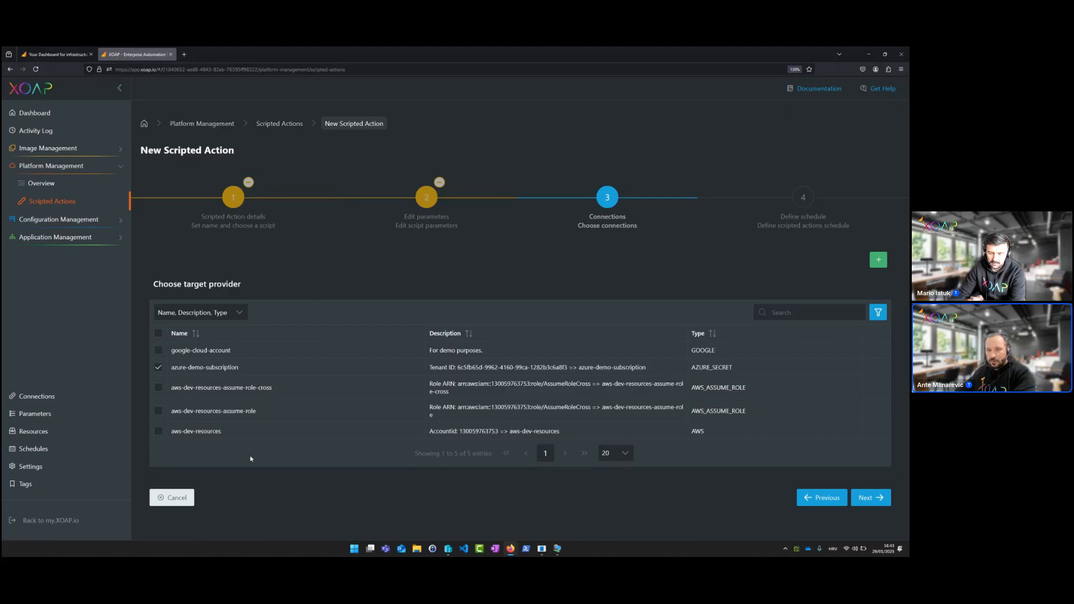
click(866, 498)
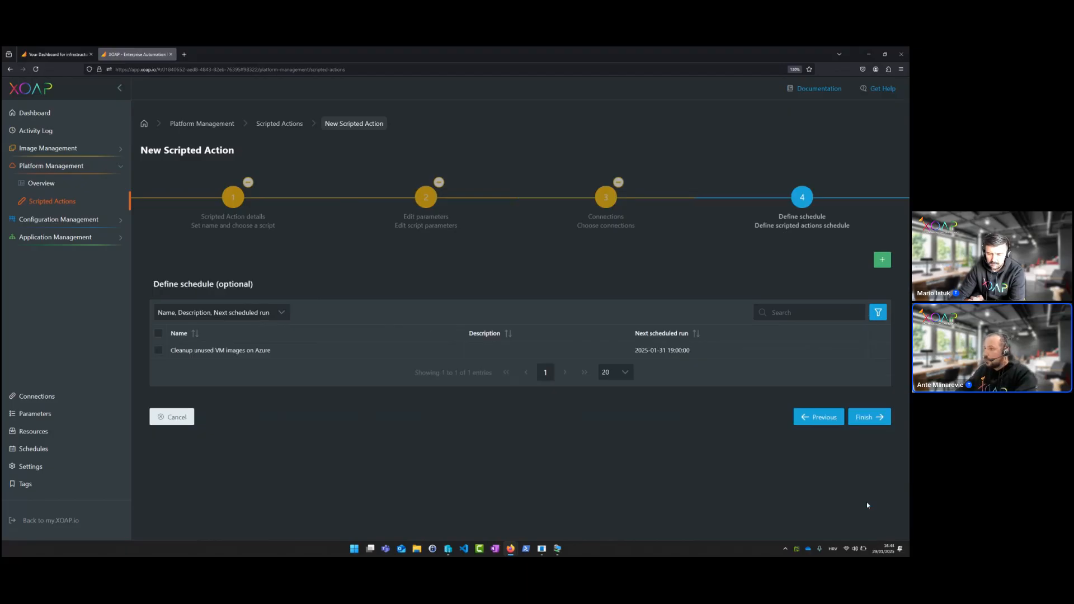
Select the Cleanup unused VM images on Azure schedule, and view the form for adding a new schedule without saving one
click(160, 352)
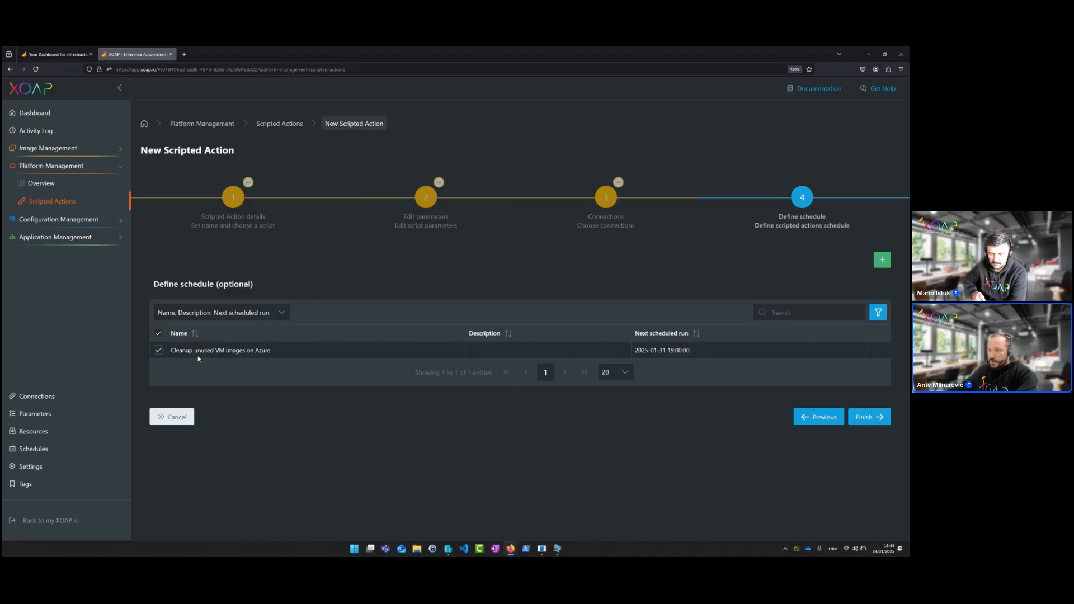
drag(198, 355, 246, 353)
click(283, 385)
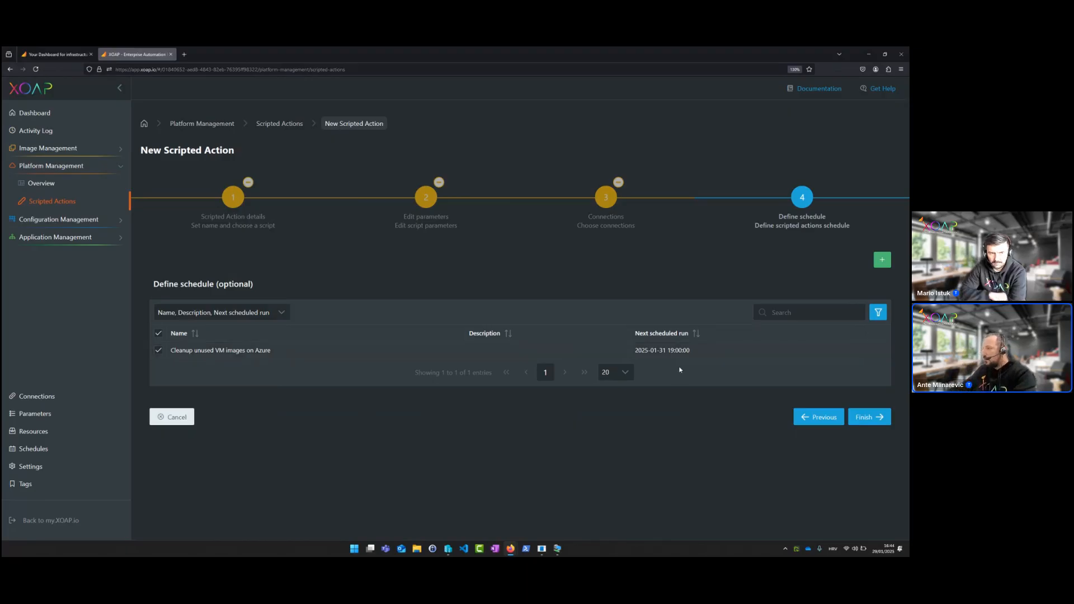
drag(671, 351, 693, 352)
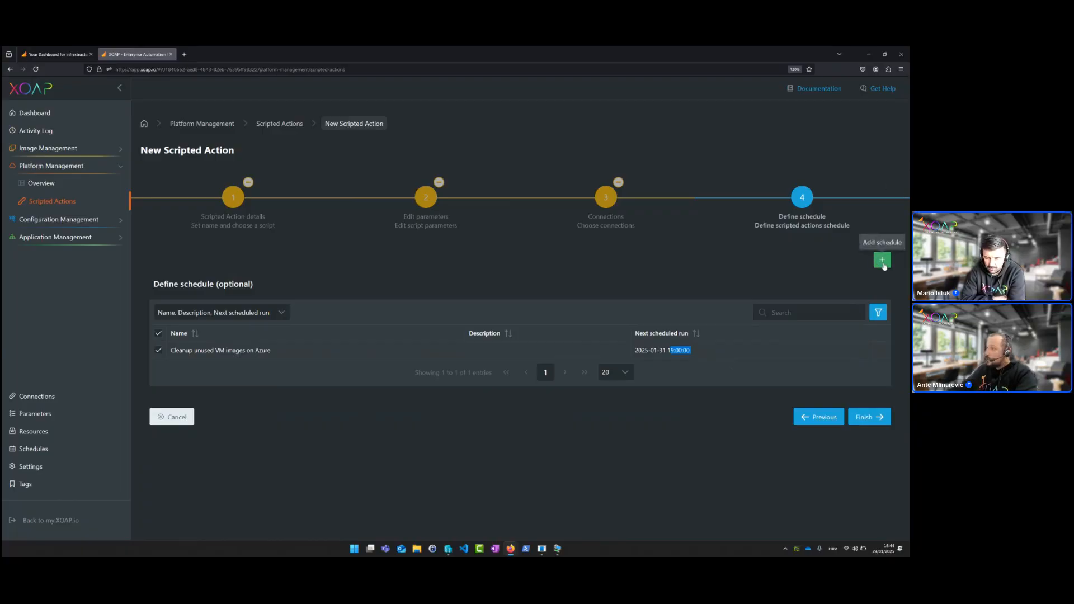
click(883, 266)
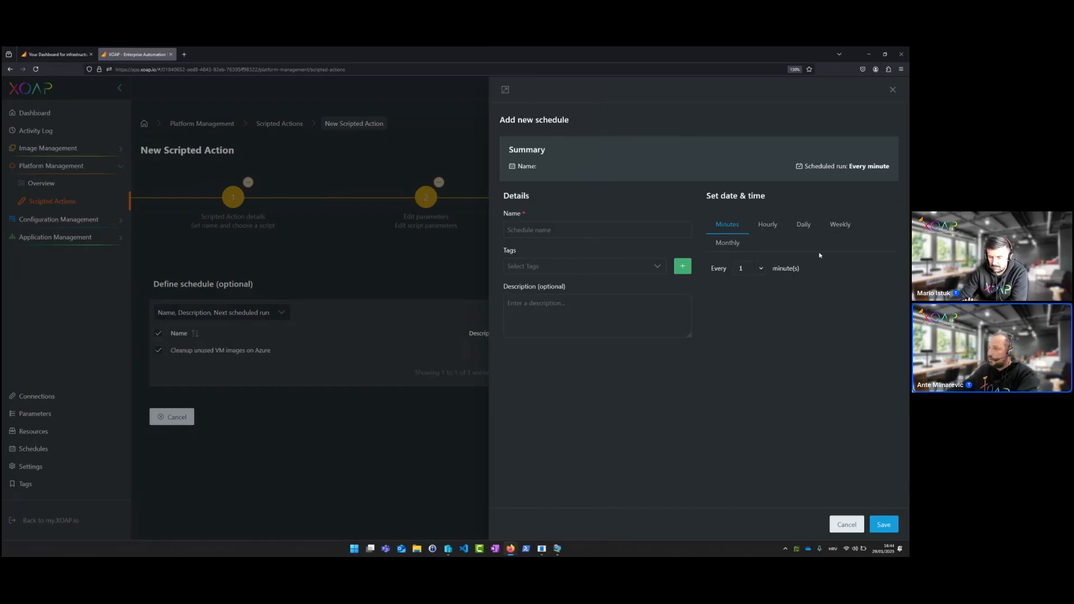
click(893, 90)
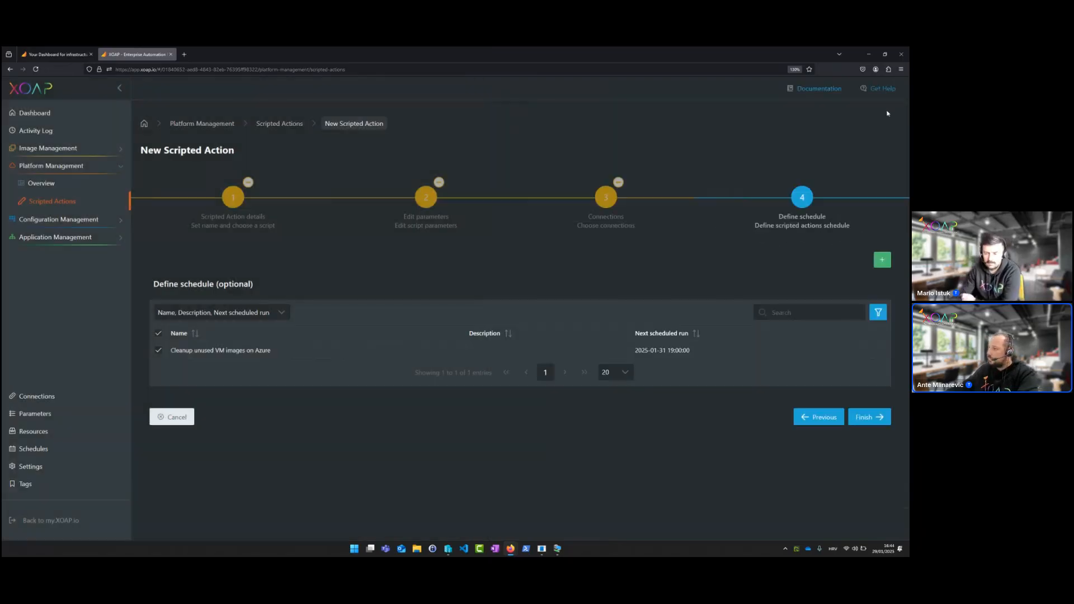
Finish creating the scripted action with the selected schedule, and view the operations available for XOAP_Demo_RemoveImages without choosing one
click(870, 418)
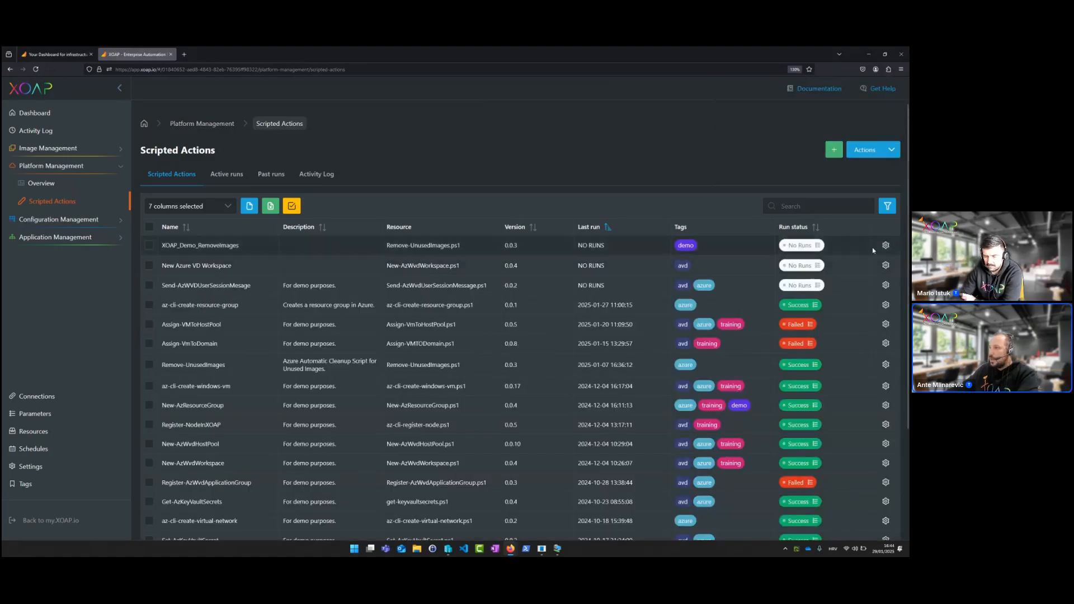
click(886, 247)
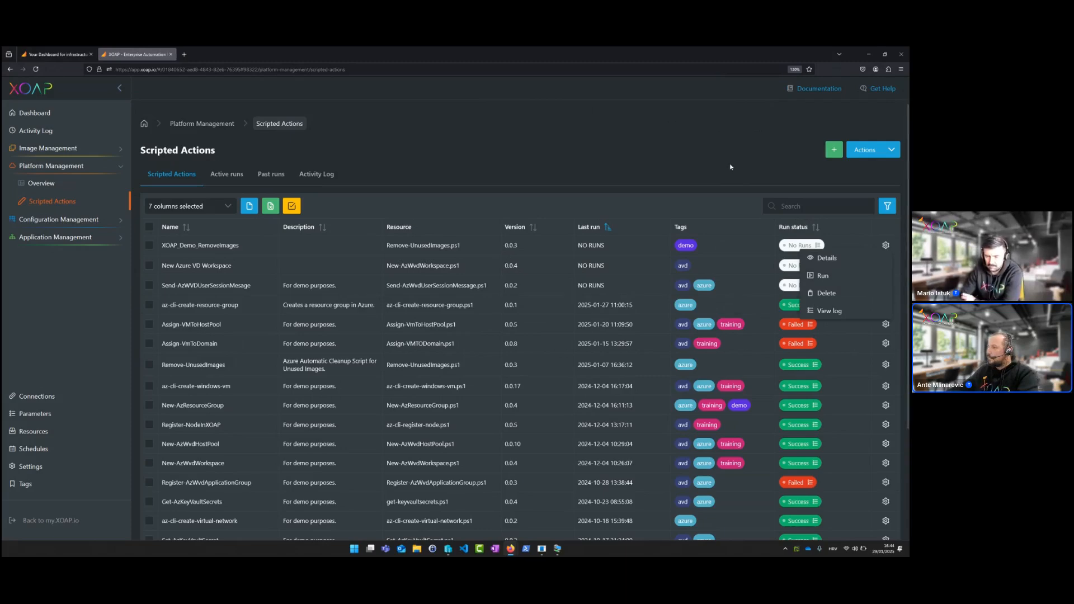
click(790, 313)
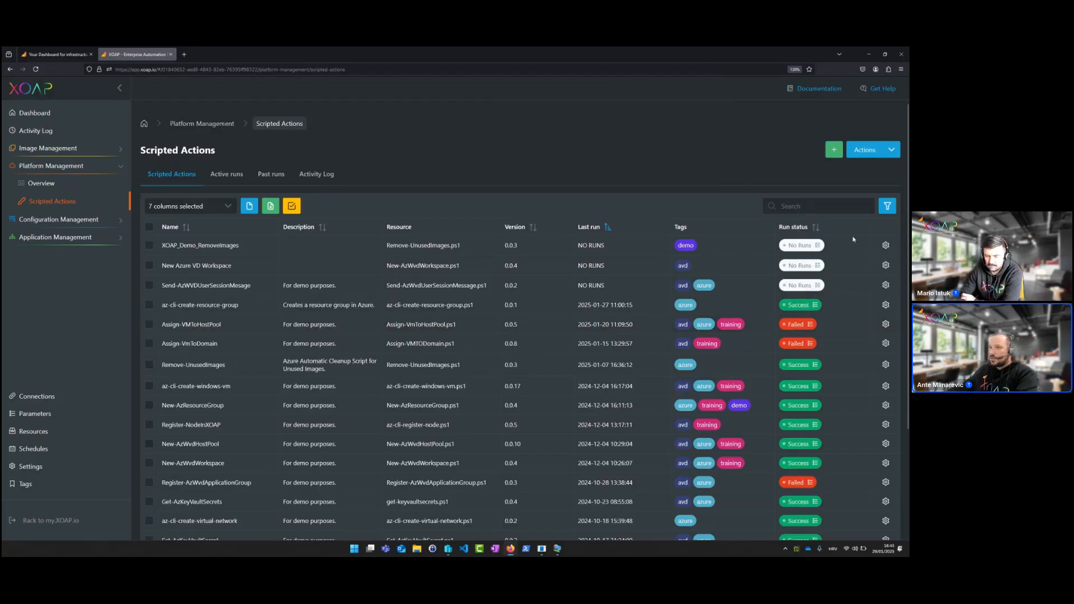
View the operations available for az-cli-create-resource-group, check the past runs of the scripted actions, and return to the scripted actions list
click(886, 305)
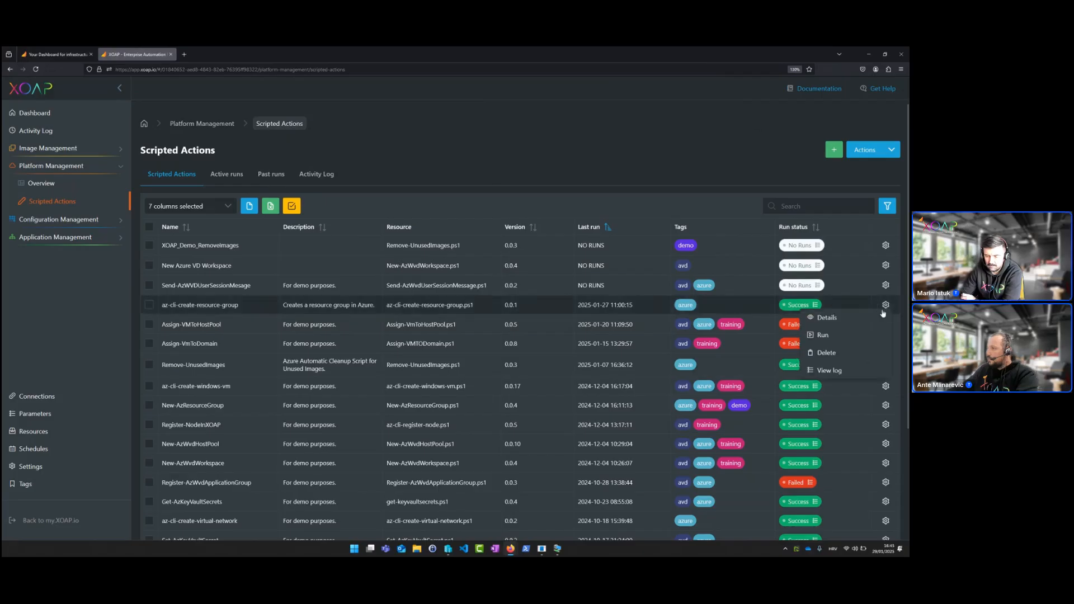
click(274, 183)
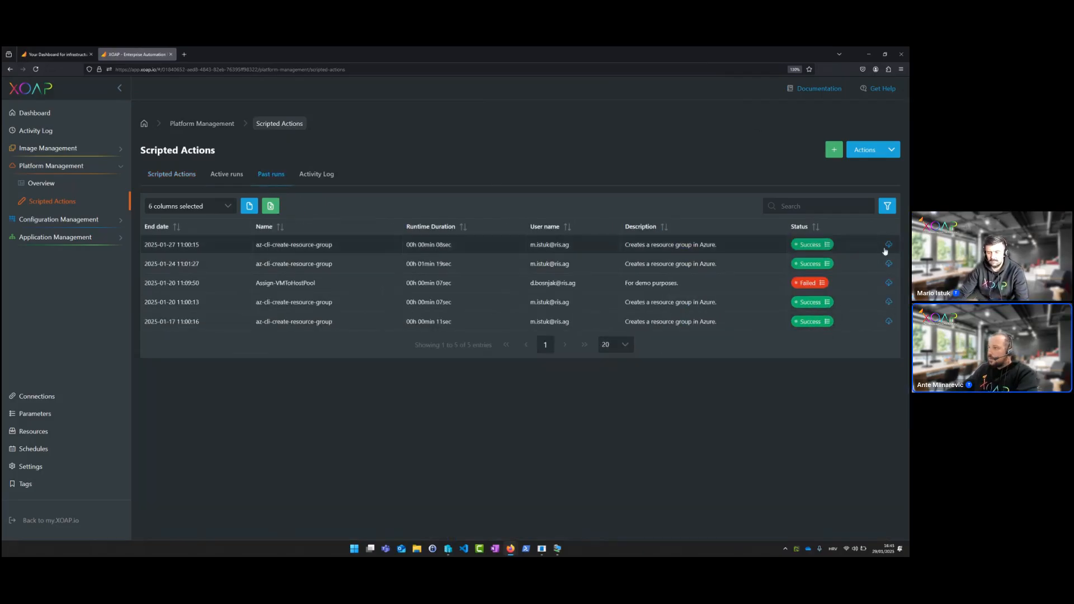
click(185, 180)
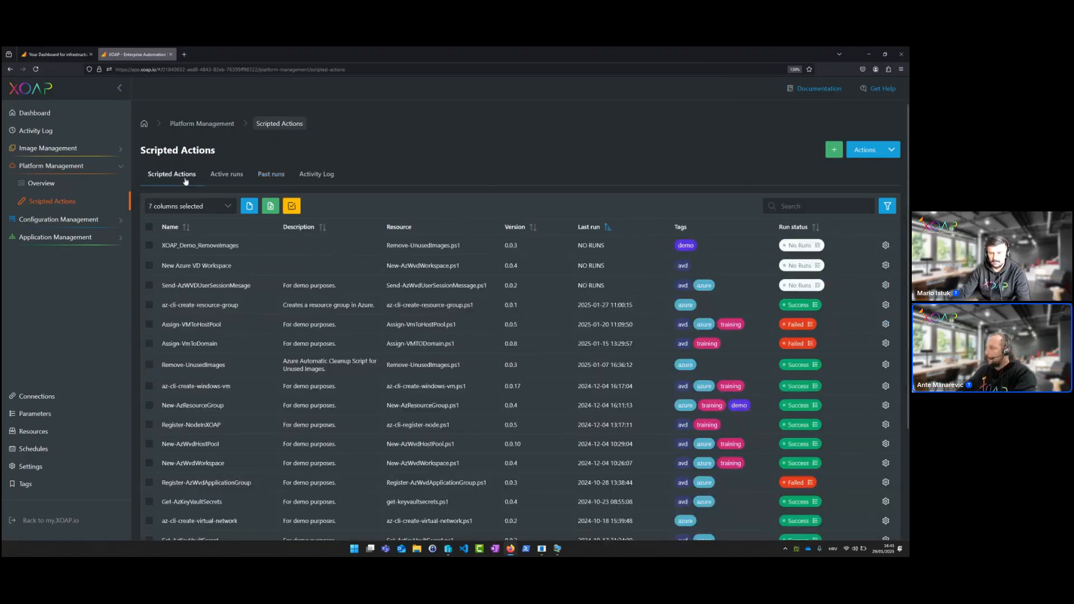